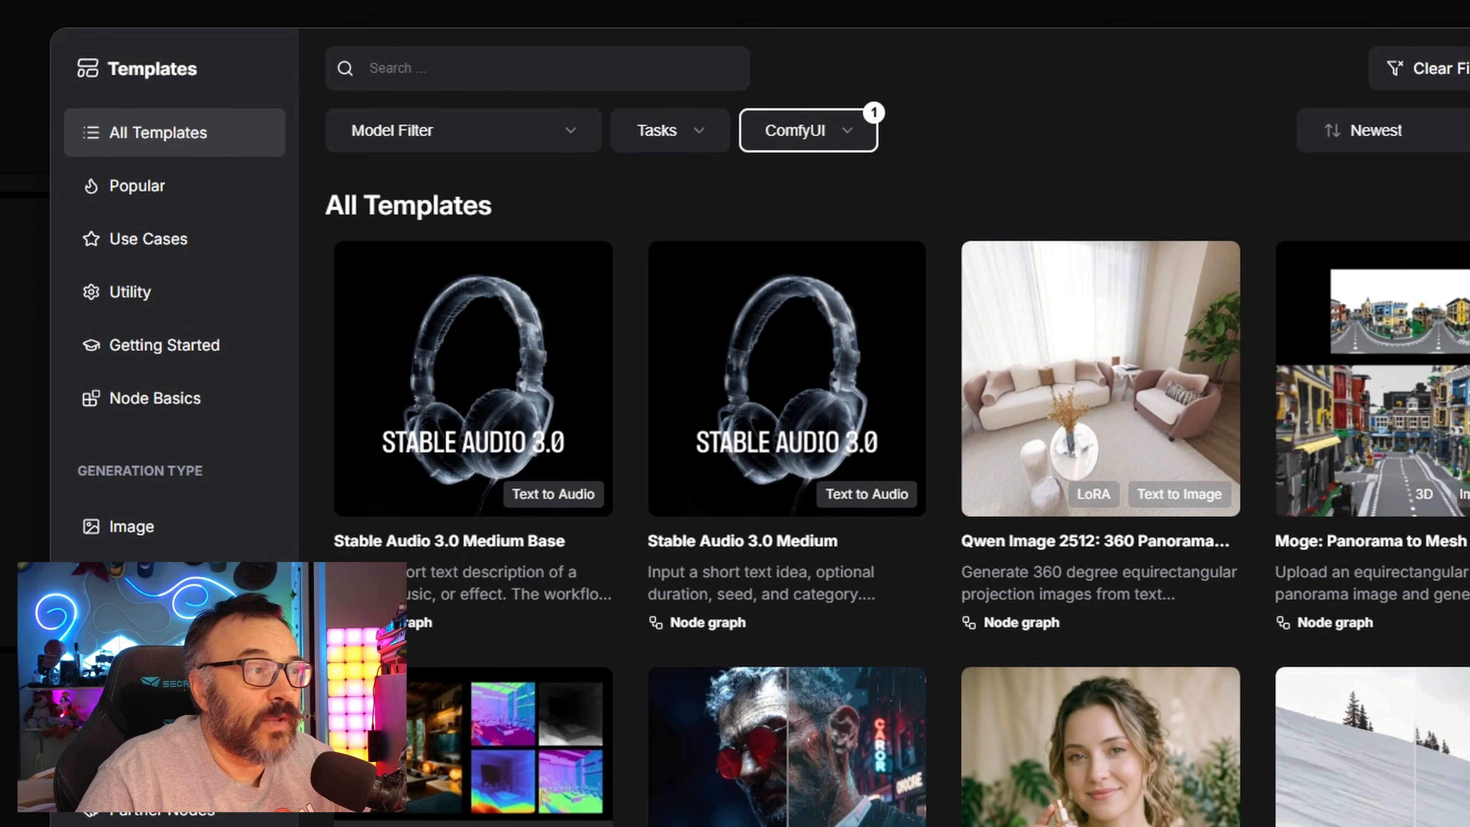
Step: Review the available ComfyUI filter choices and sort order options in the template library
{"action": "left_click", "coordinate": [833, 130]}
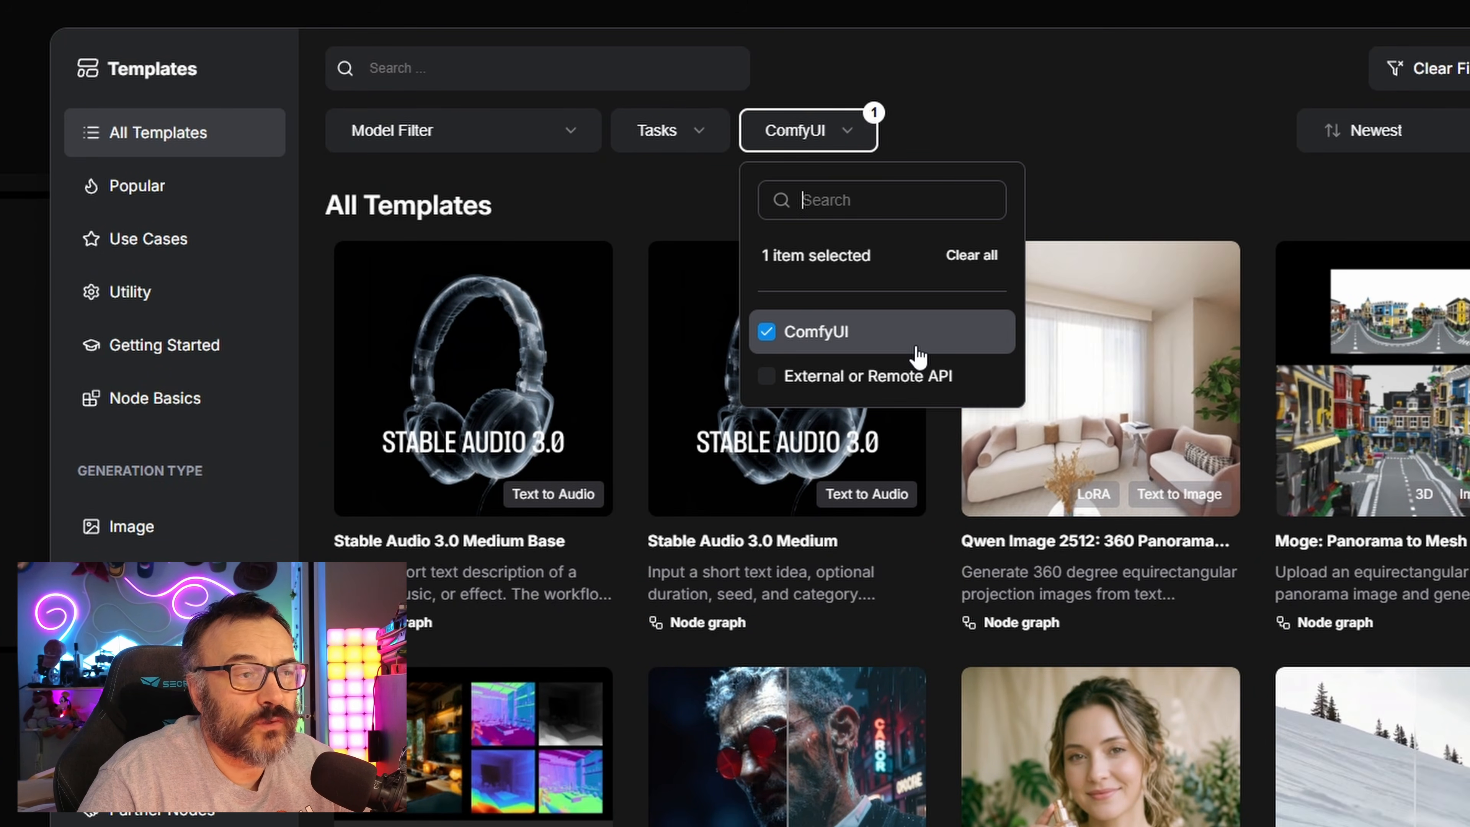
{"action": "left_click", "coordinate": [1096, 105]}
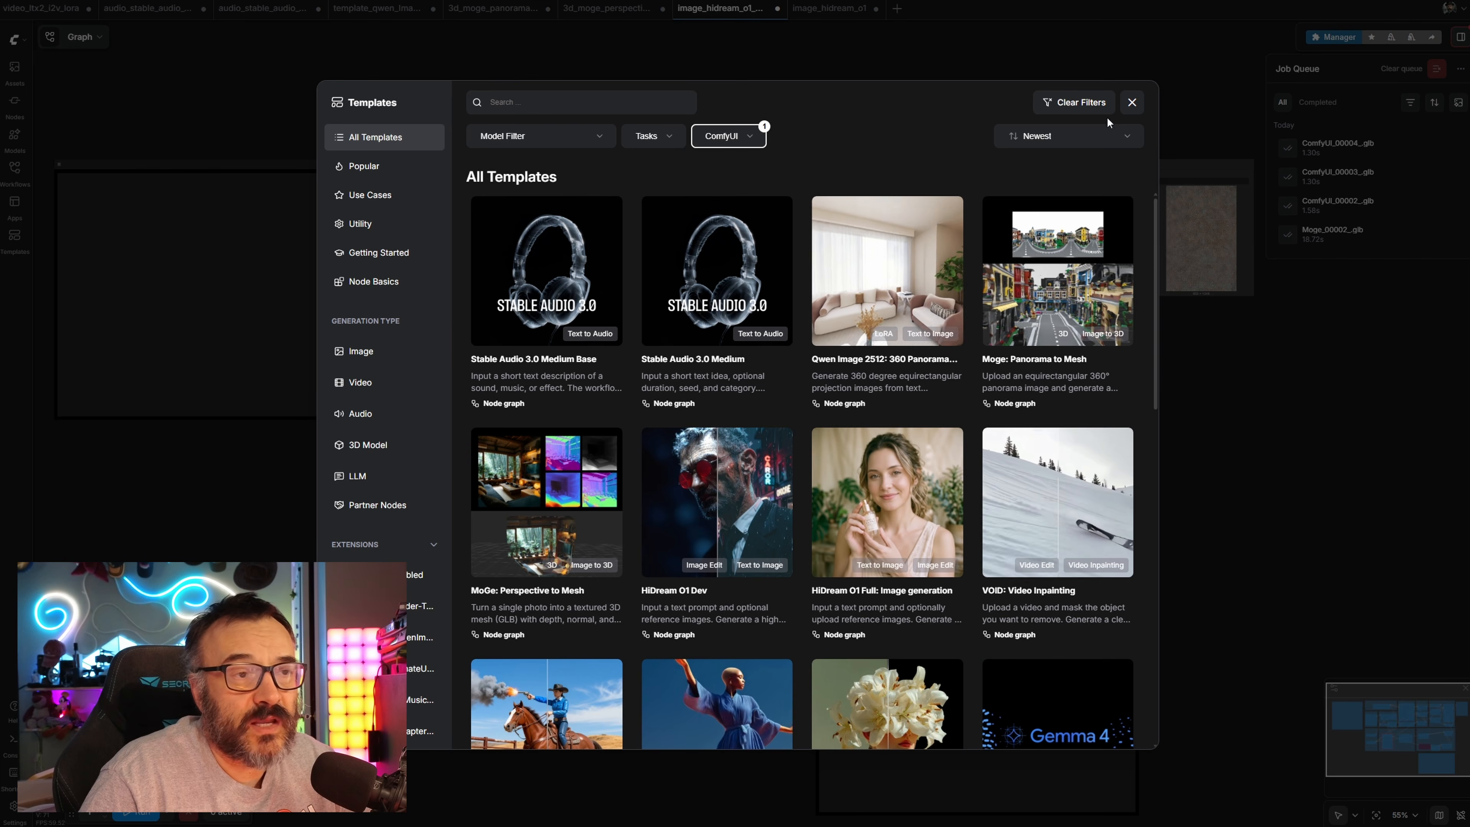
{"action": "left_click", "coordinate": [1103, 136]}
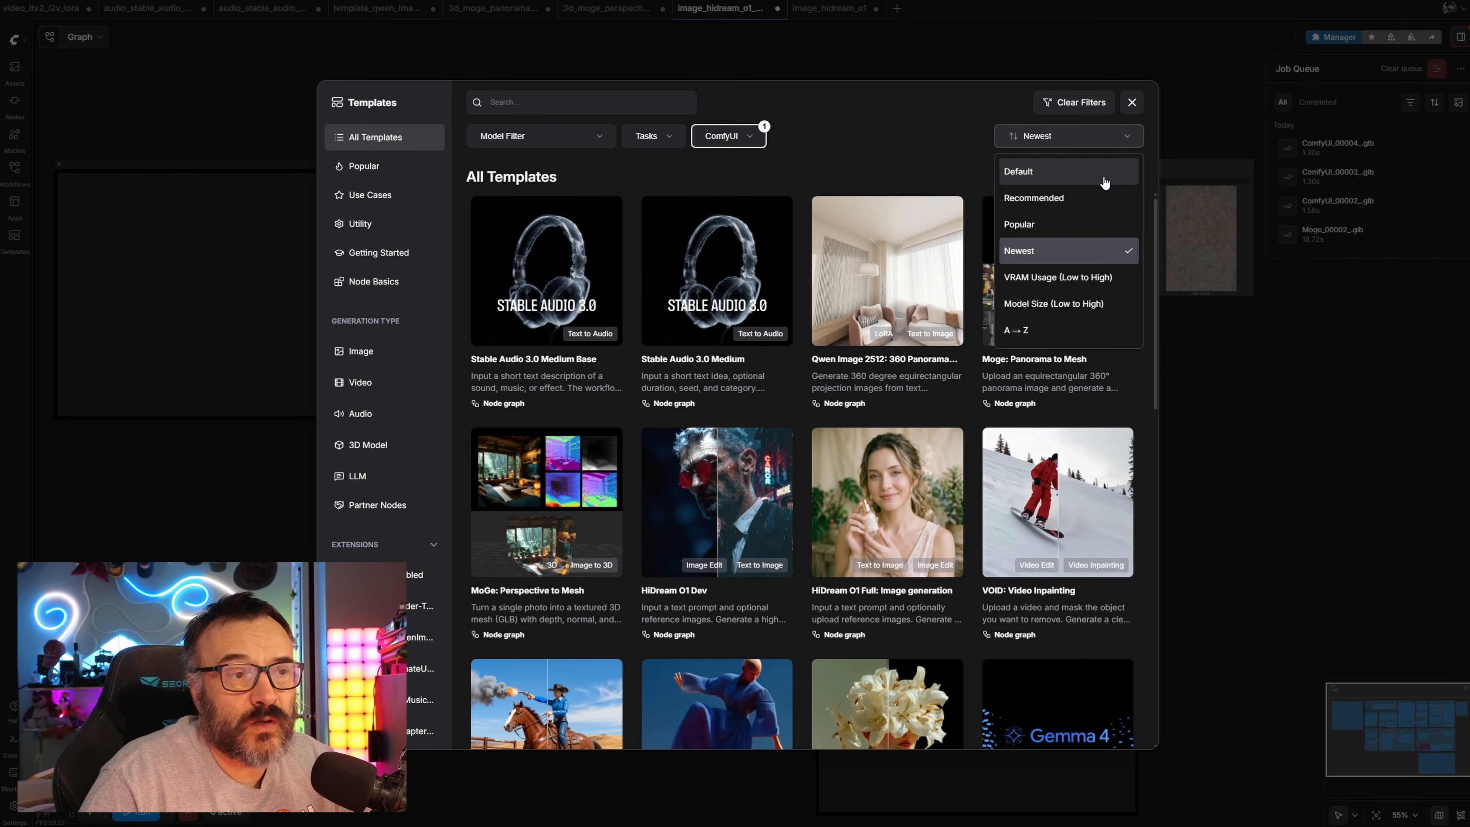
{"action": "left_click", "coordinate": [873, 108]}
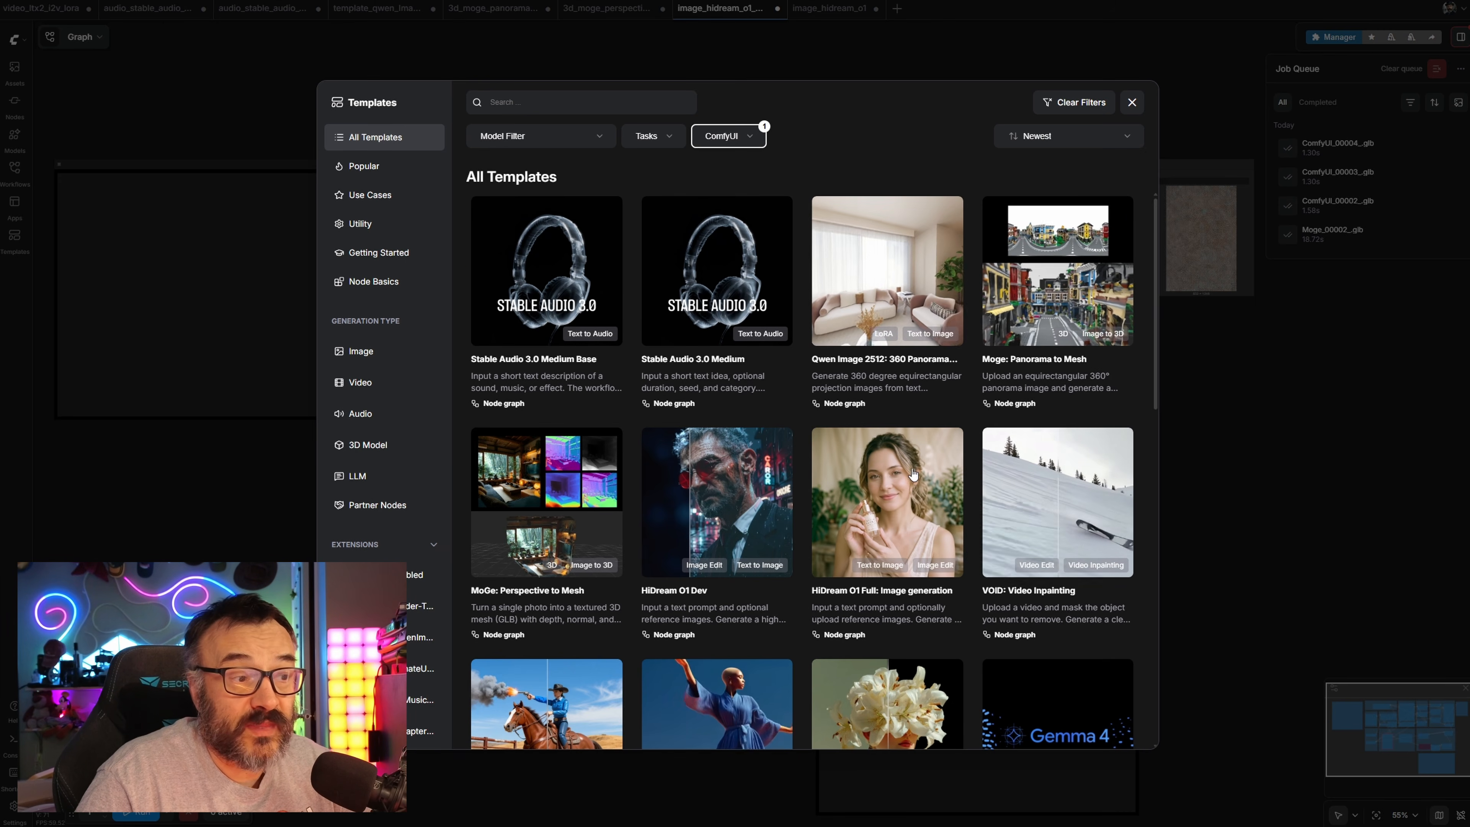
Step: Browse the newest ComfyUI templates from Stable Audio 3.0 to Gemma4, and close the template library
{"action": "scroll", "coordinate": [752, 377], "scroll_direction": "down", "scroll_amount": 3}
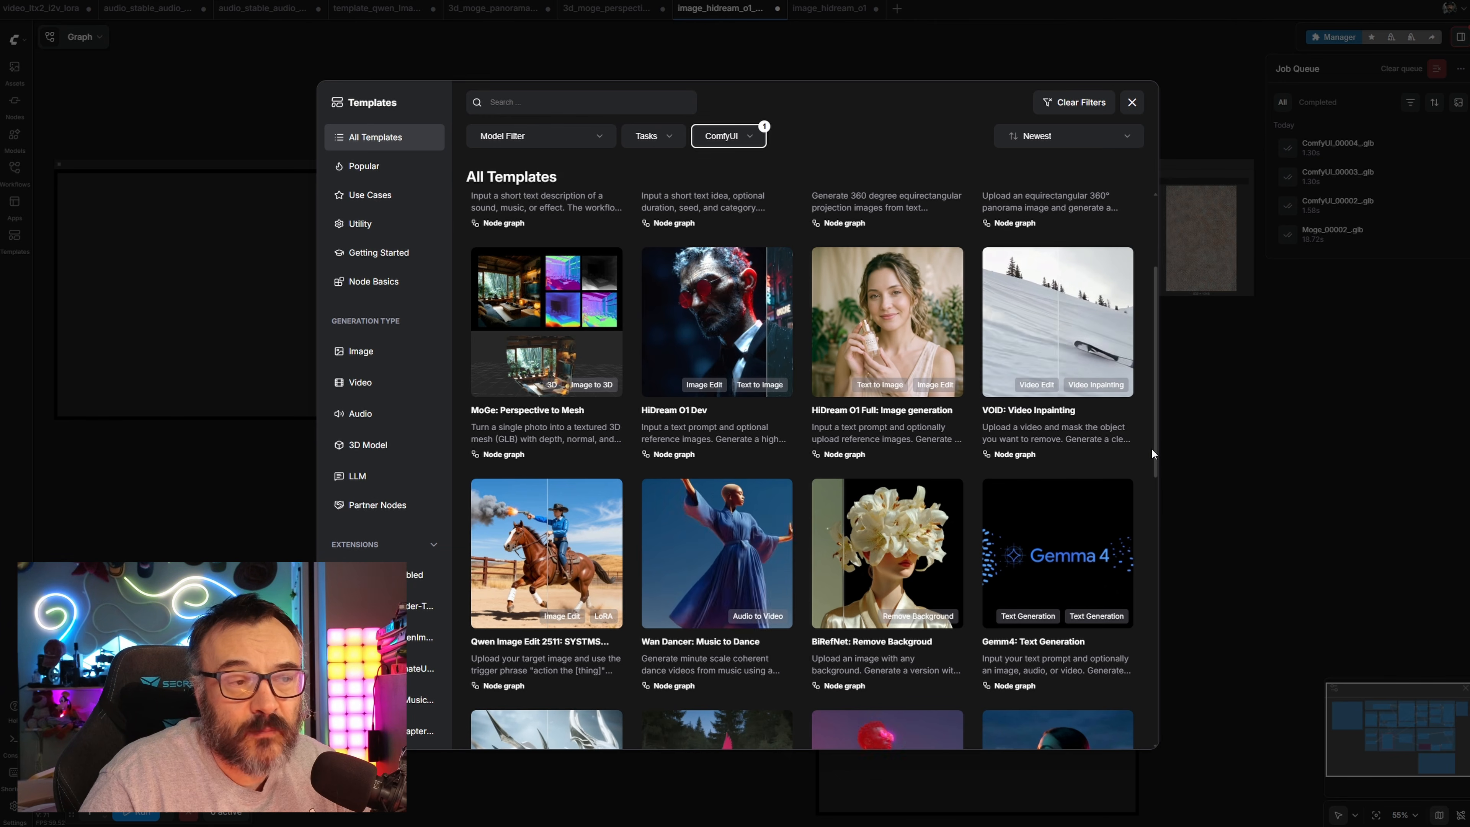
{"action": "scroll", "coordinate": [772, 416], "scroll_direction": "down", "scroll_amount": 2}
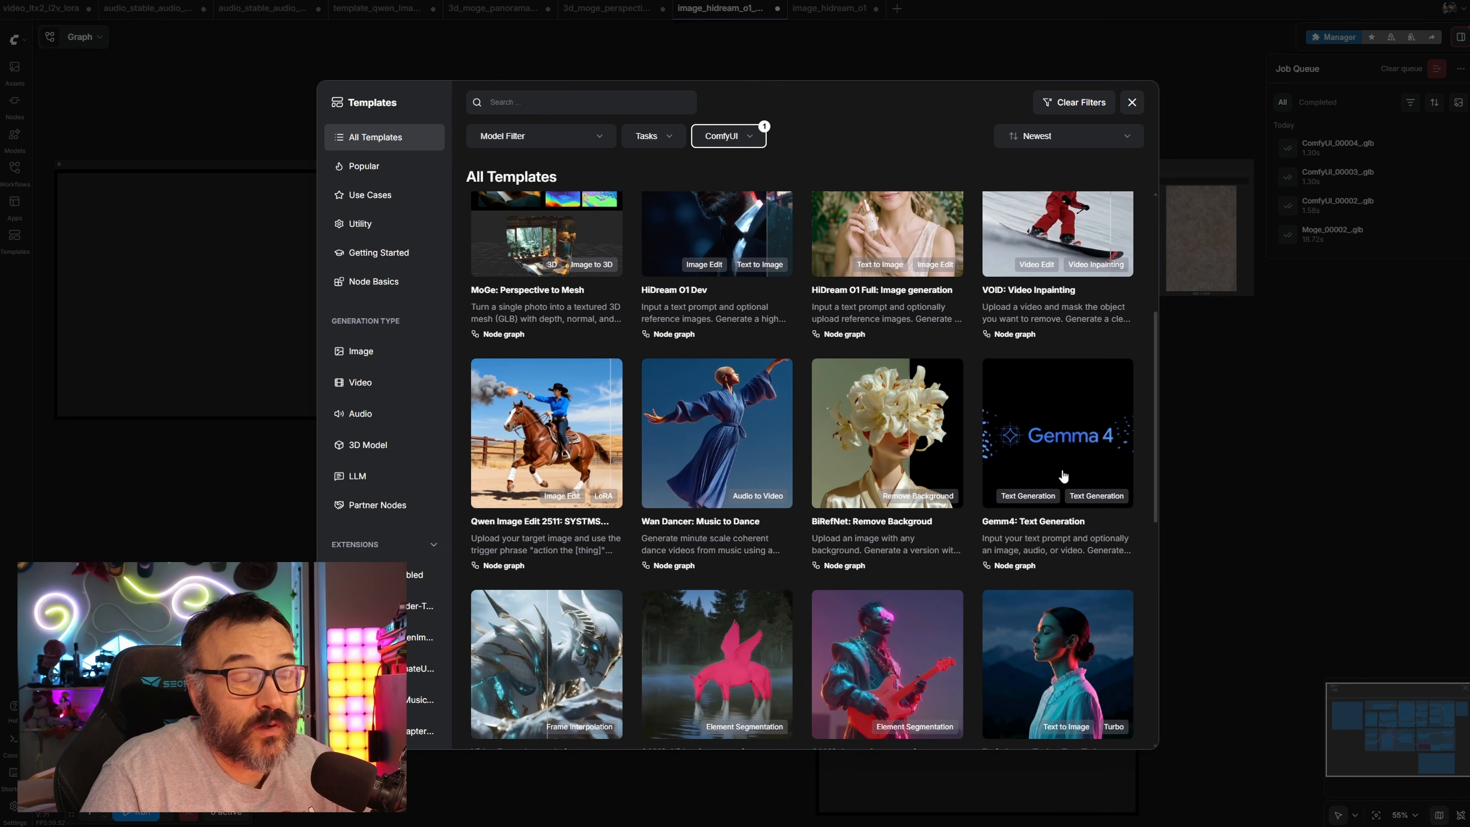
{"action": "scroll", "coordinate": [672, 327], "scroll_direction": "up", "scroll_amount": 5}
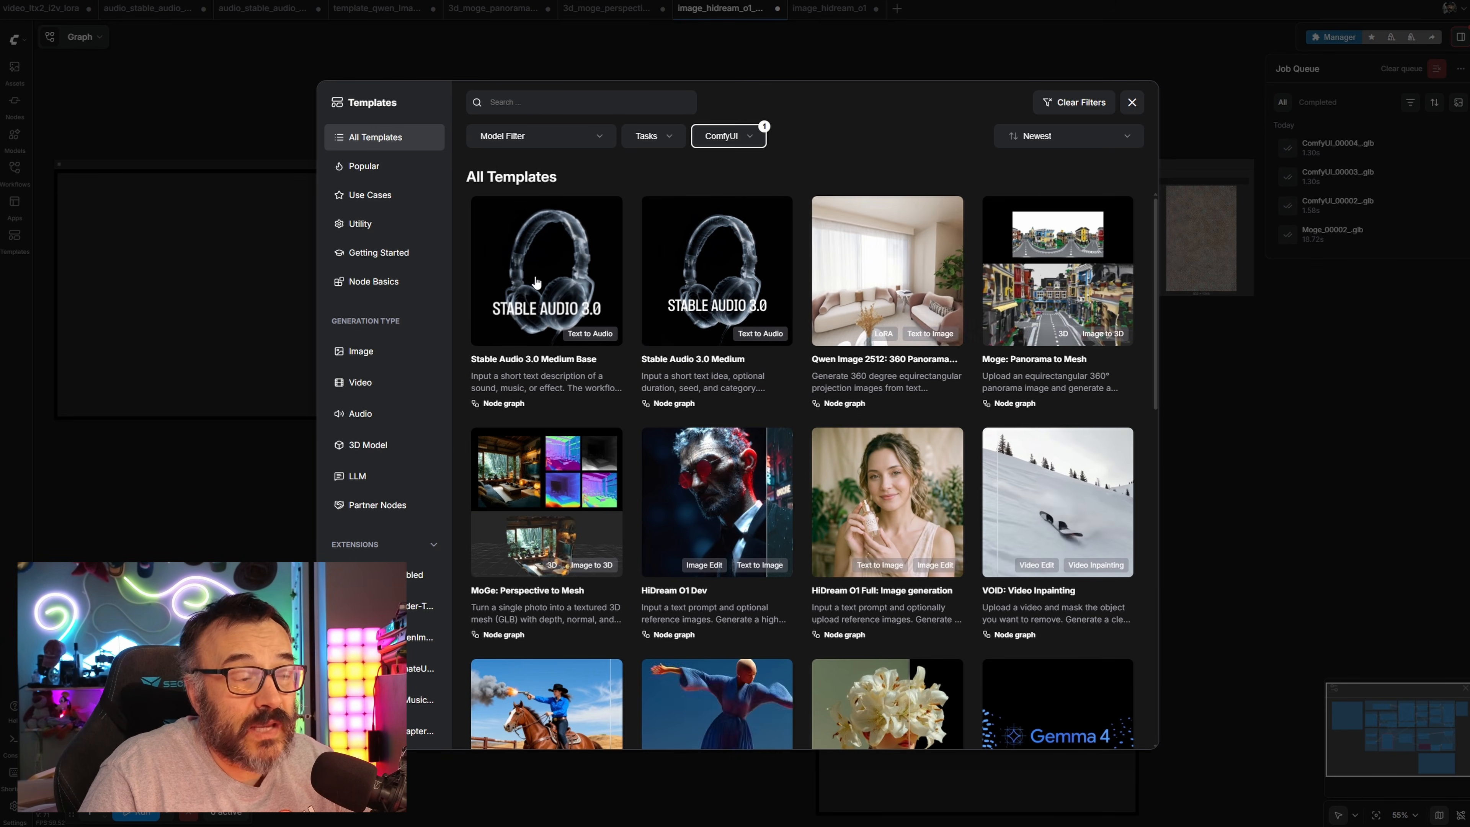
{"action": "left_click", "coordinate": [1132, 102]}
Step: Switch to the Stable Audio 3 Base workflow and examine its Audio Generation and Save Audio (MP3) nodes
{"action": "left_click", "coordinate": [148, 8]}
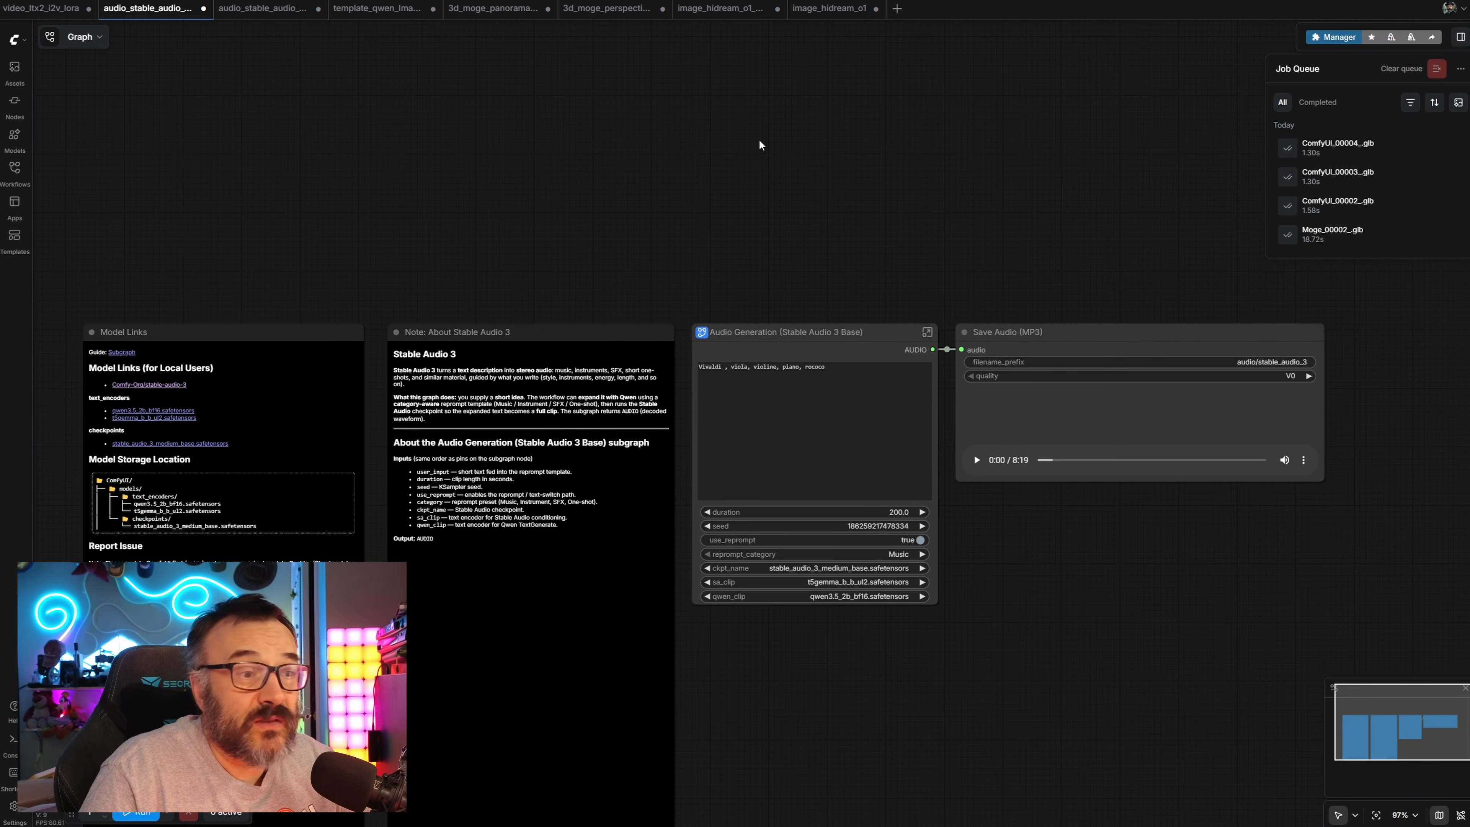
{"action": "left_click_drag", "start_coordinate": [768, 162], "coordinate": [683, 51]}
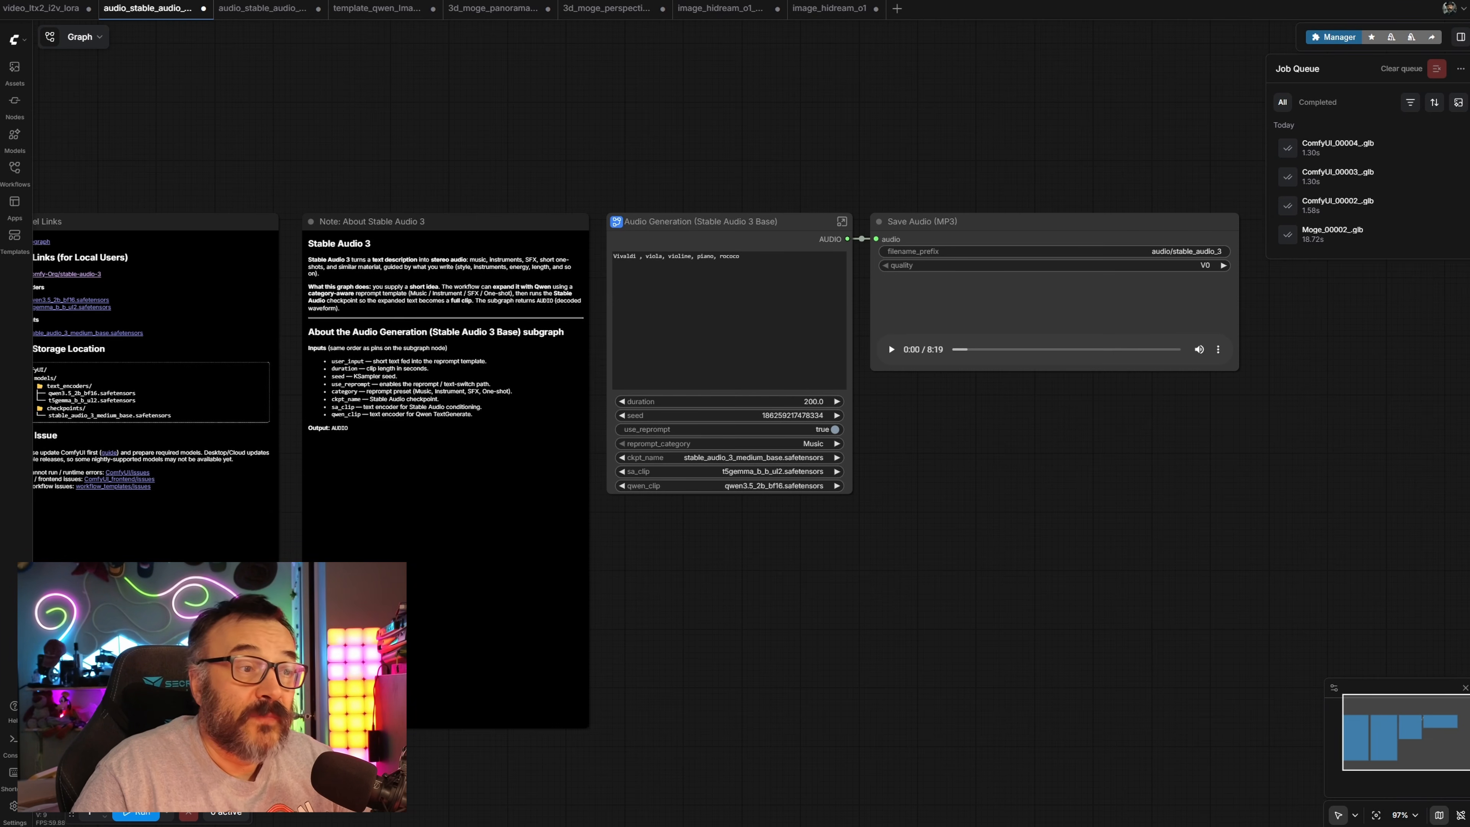
{"action": "scroll", "coordinate": [926, 124], "scroll_direction": "up", "scroll_amount": 3}
{"action": "scroll", "coordinate": [760, 190], "scroll_direction": "up", "scroll_amount": 2}
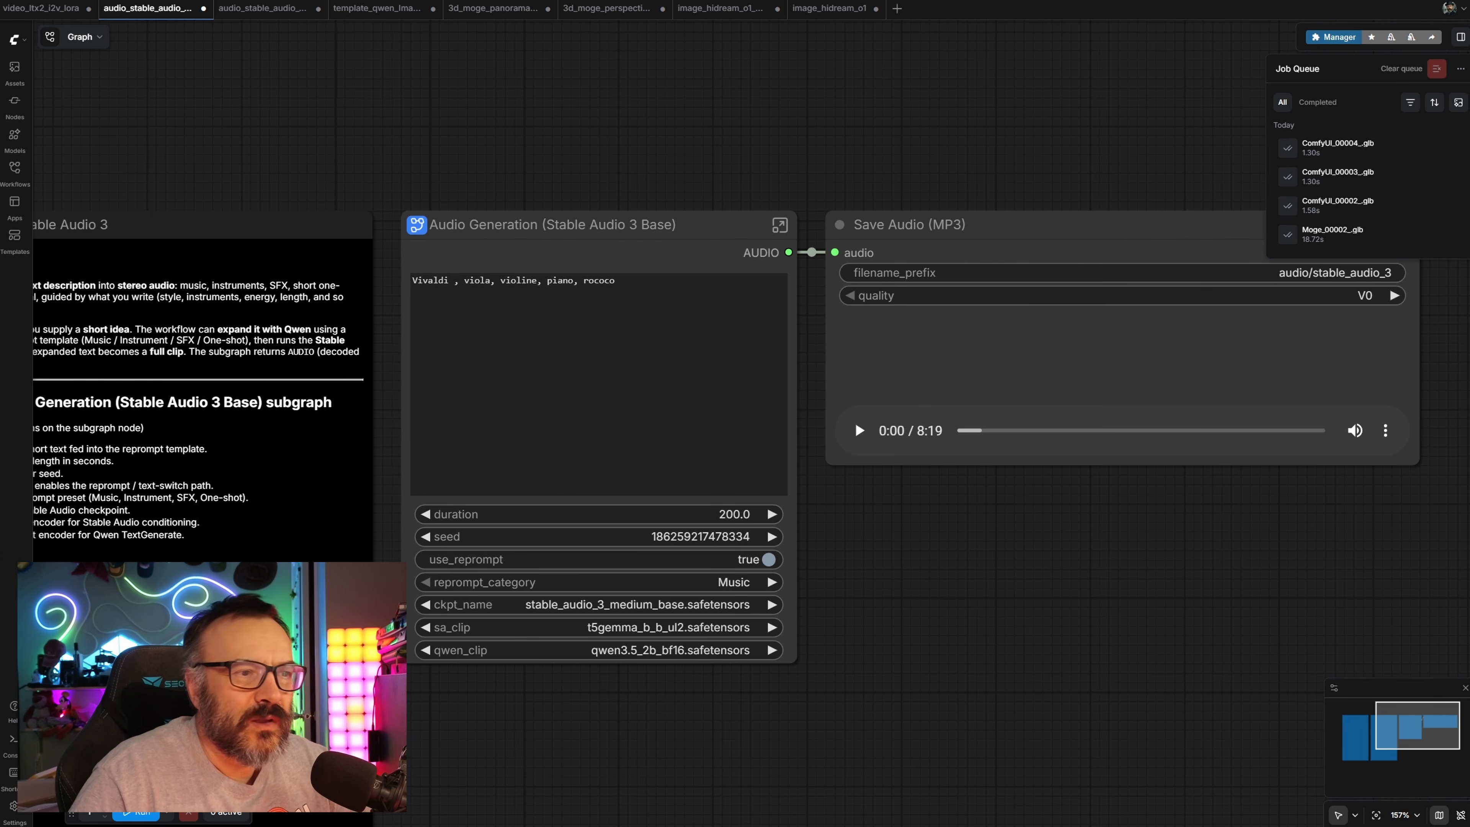
Step: Play the generated track in the Save Audio (MP3) node, skip to about 1:17 and 3:16, and pause it
{"action": "left_click", "coordinate": [860, 435]}
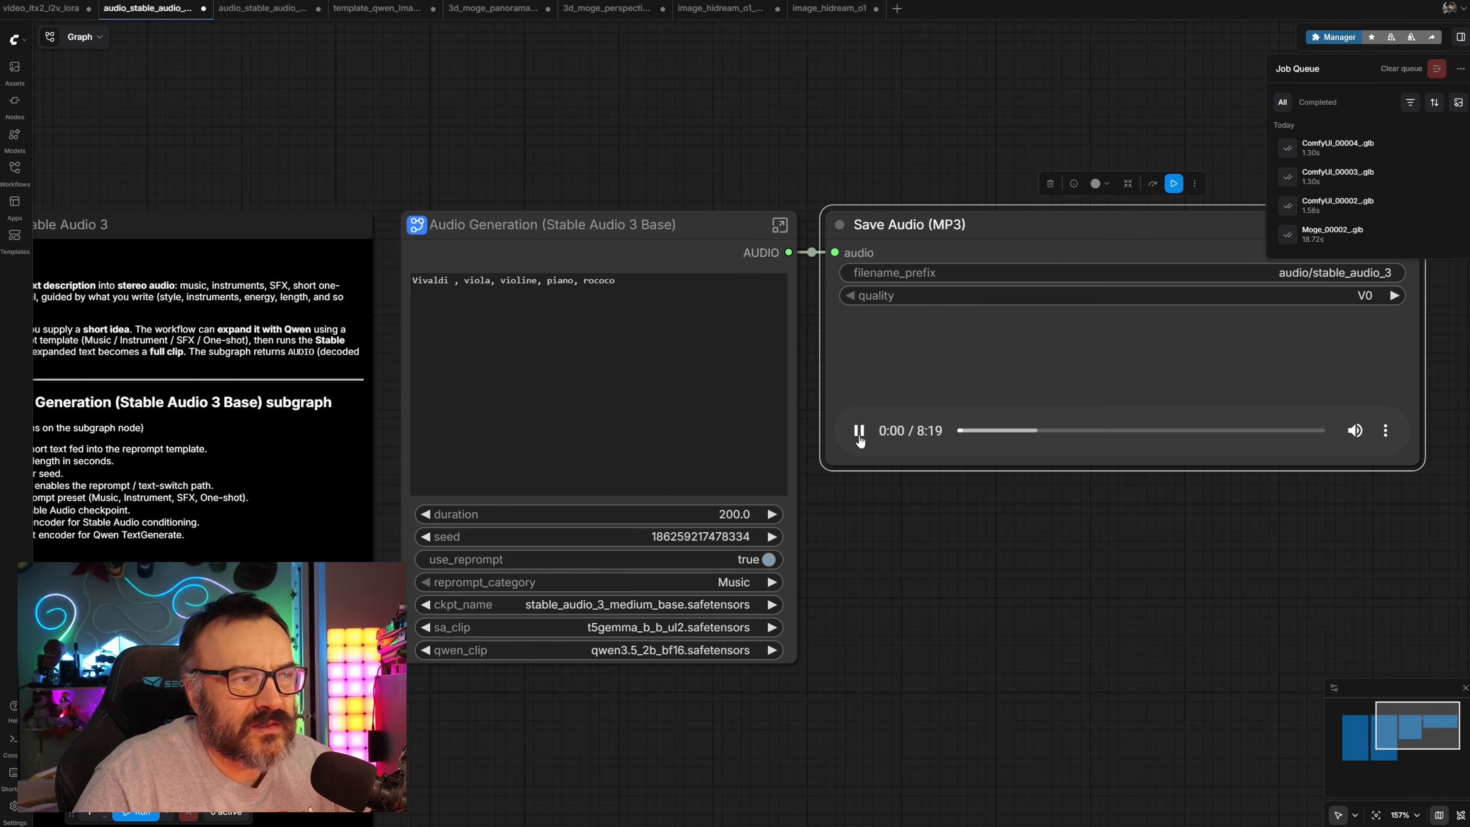
{"action": "left_click", "coordinate": [1020, 431]}
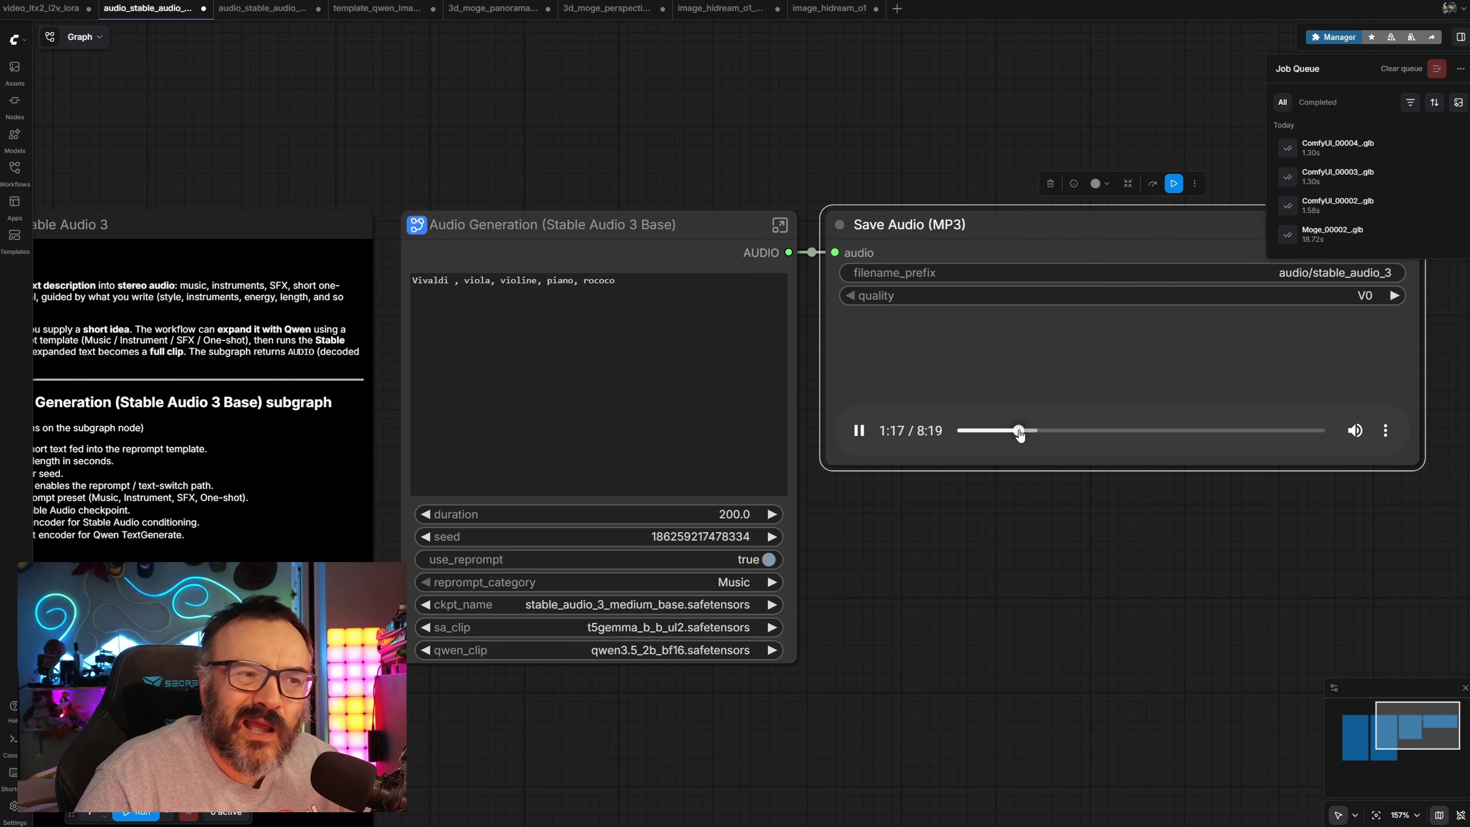
{"action": "left_click", "coordinate": [1104, 432]}
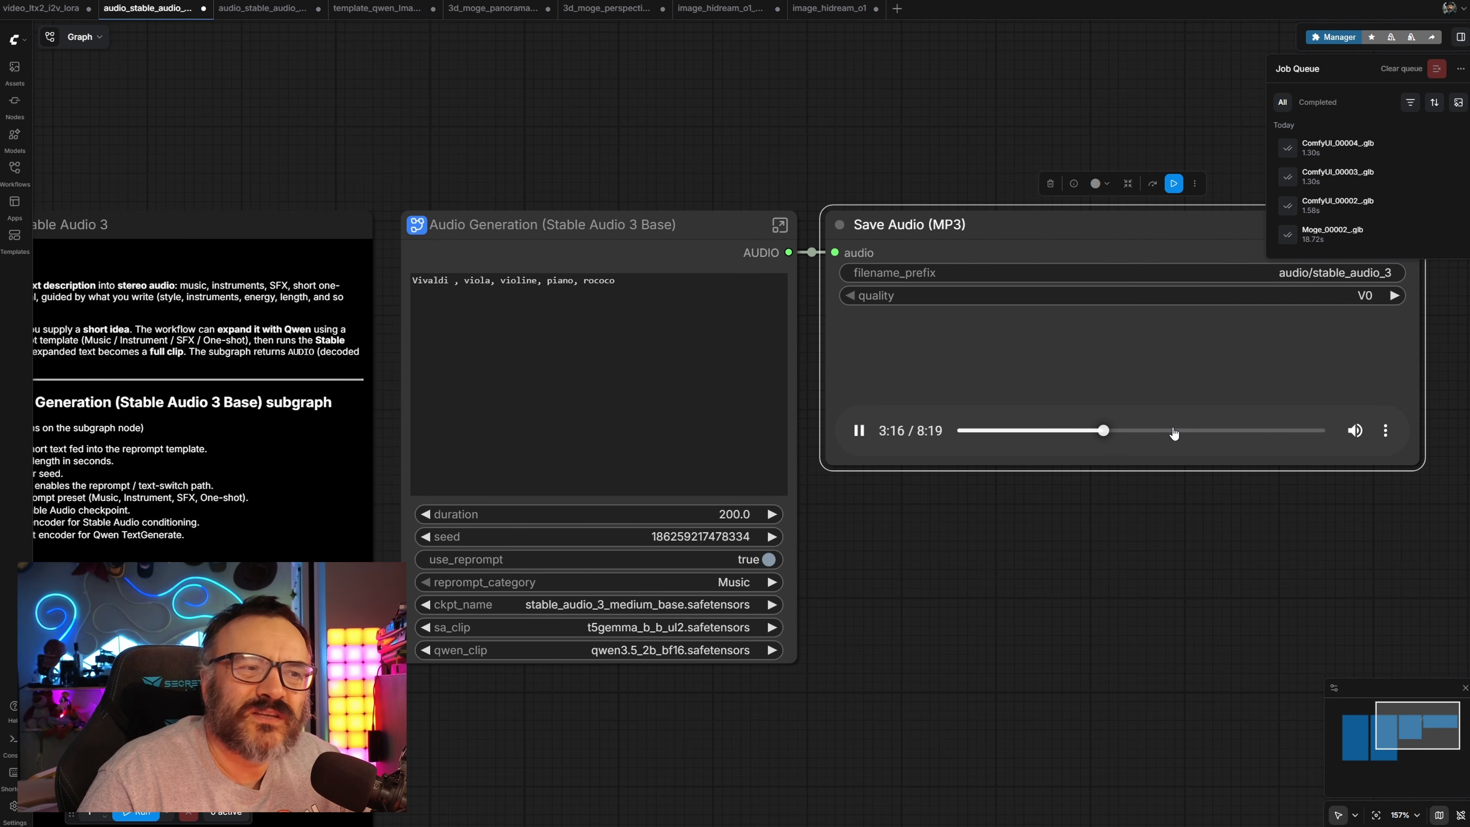
{"action": "left_click", "coordinate": [859, 432]}
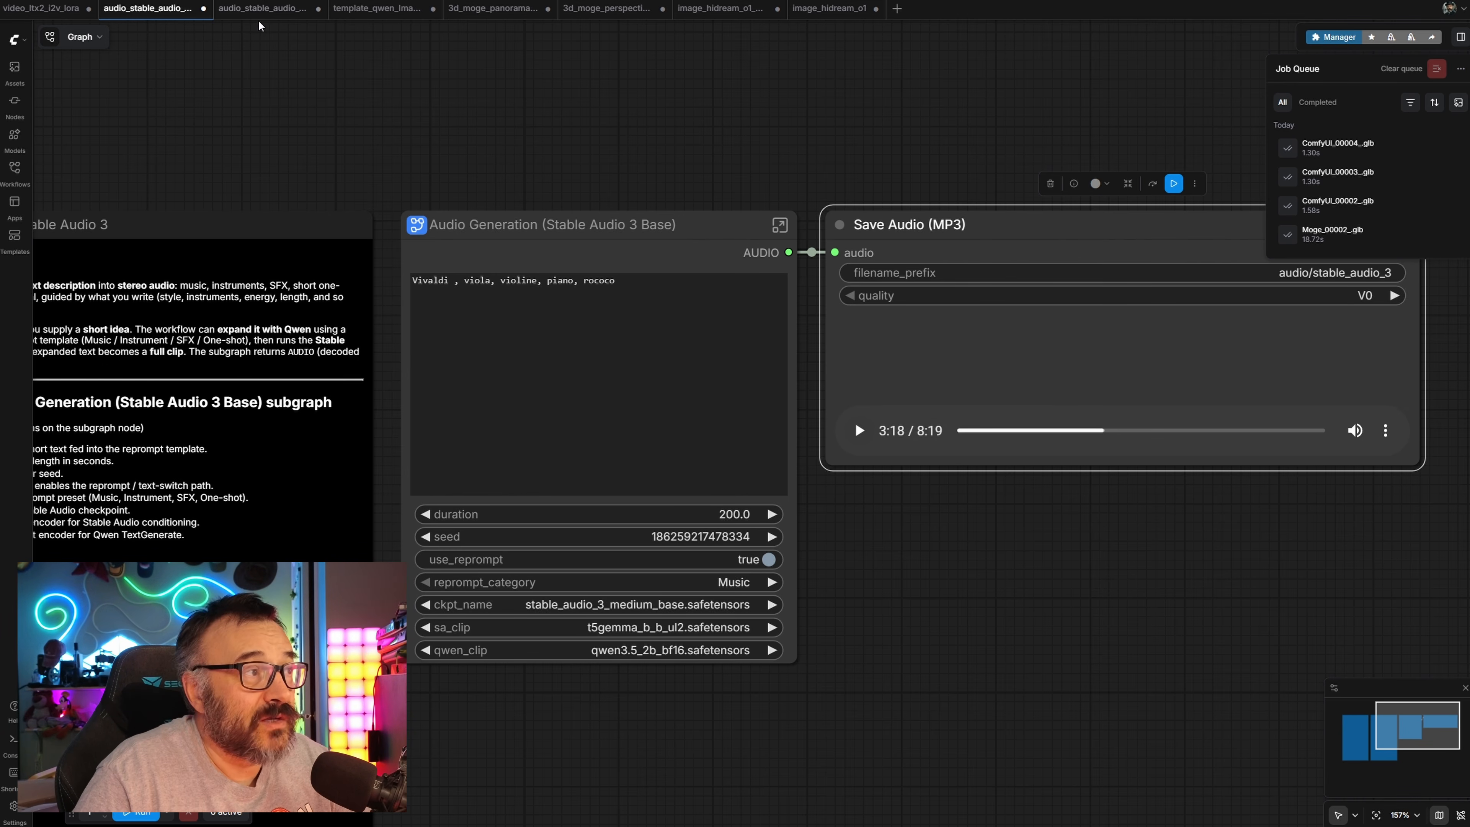
Step: View the Stable Audio 3 Medium workflow's generation node and check the newest entries in the template library
{"action": "left_click", "coordinate": [261, 8]}
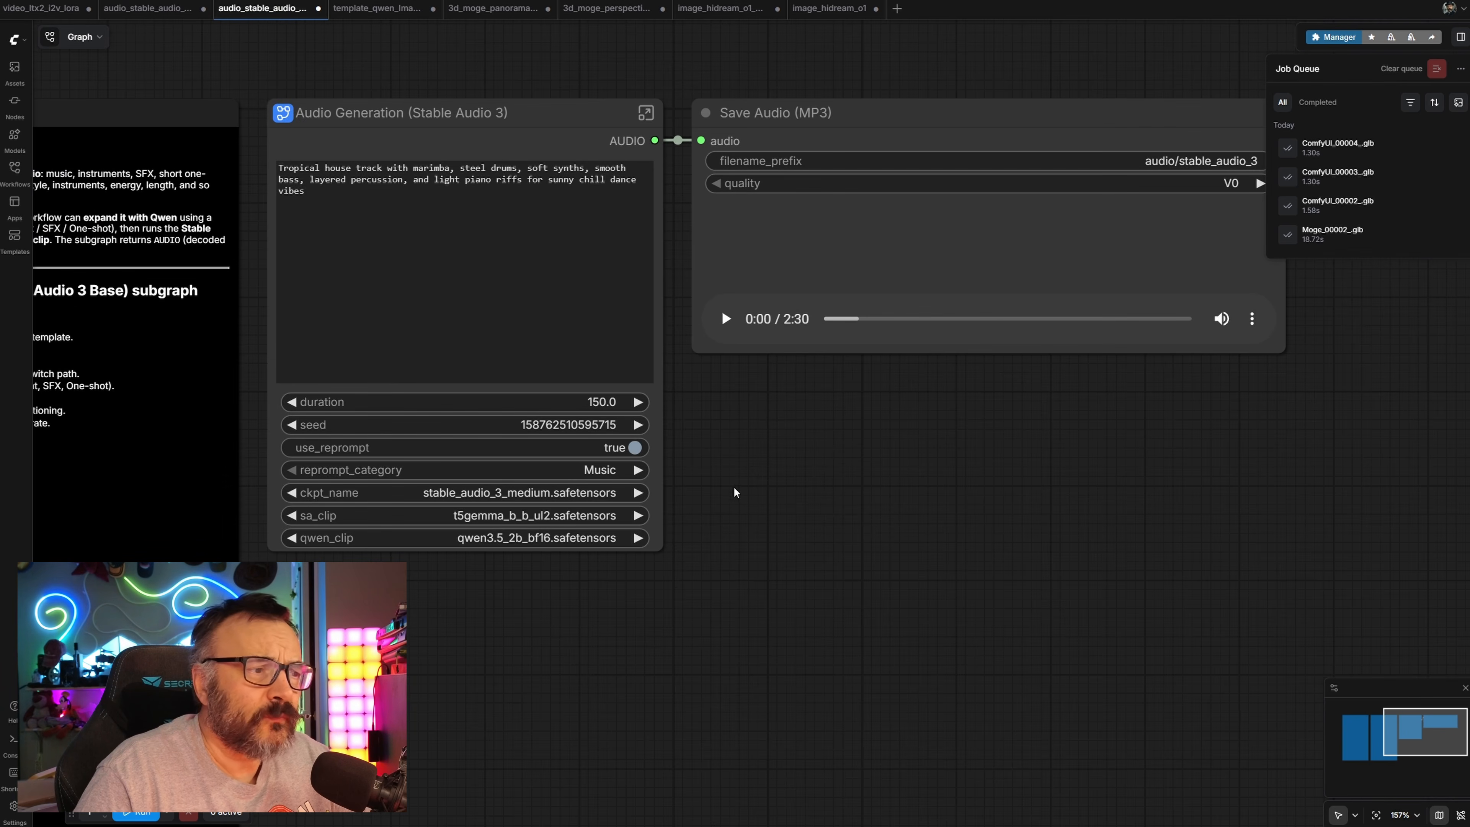
{"action": "left_click_drag", "start_coordinate": [827, 454], "coordinate": [939, 563]}
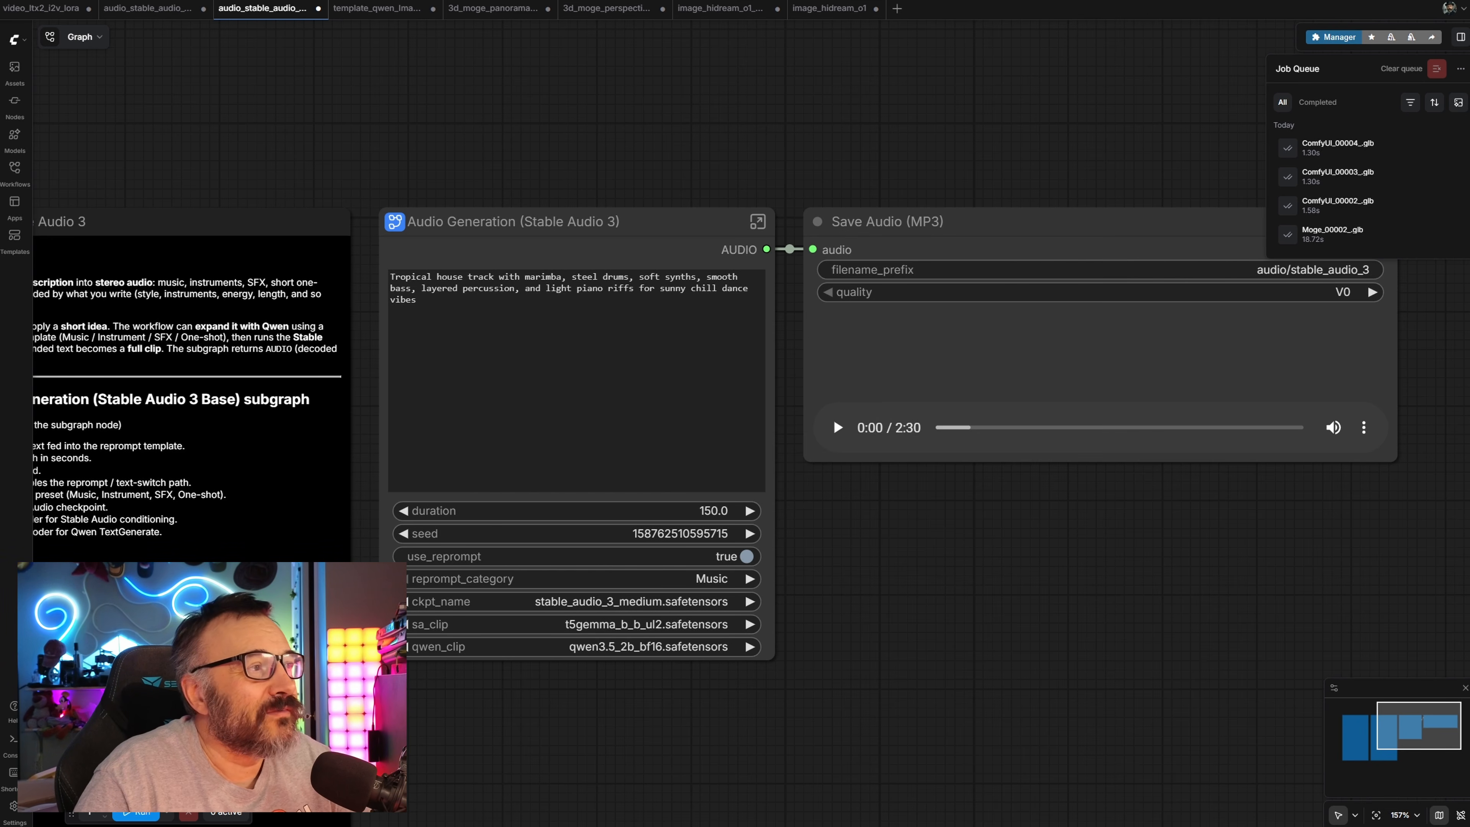
{"action": "left_click", "coordinate": [15, 237]}
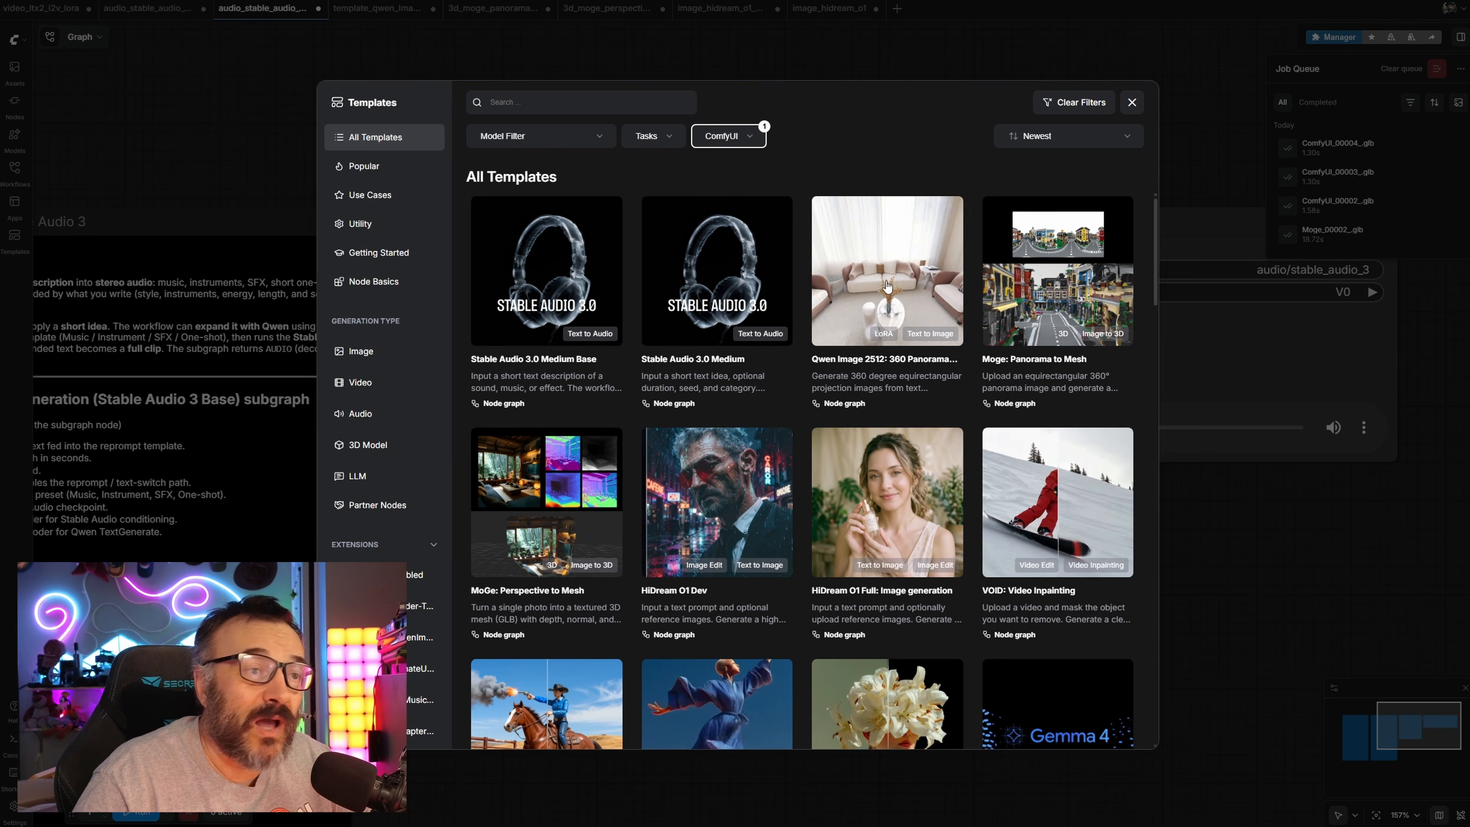
{"action": "left_click", "coordinate": [1132, 102]}
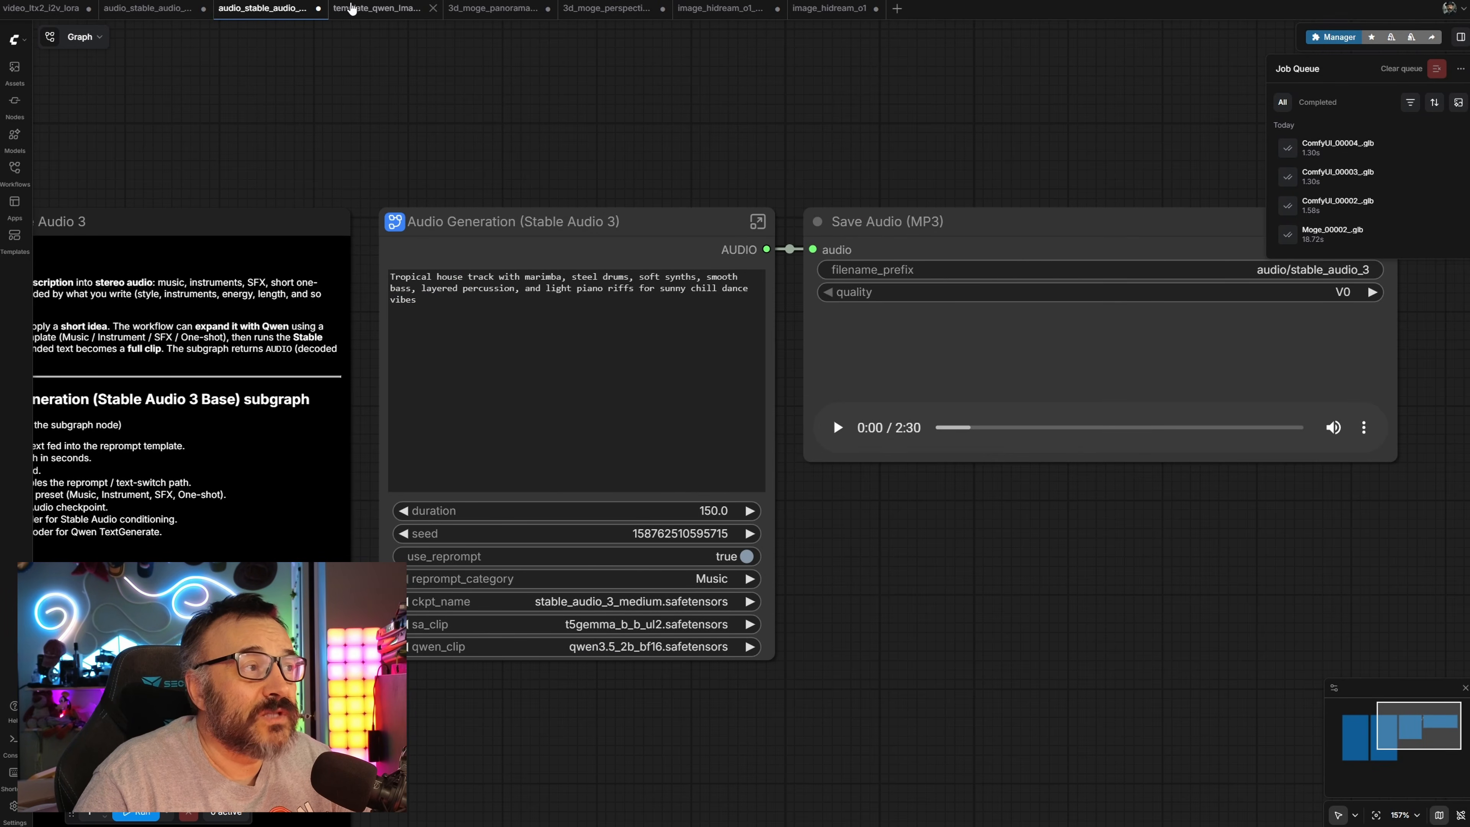
Step: Switch to the Qwen Image 2512 360 panorama workflow and examine the generated room panorama up close in the Save Image node
{"action": "left_click", "coordinate": [376, 8]}
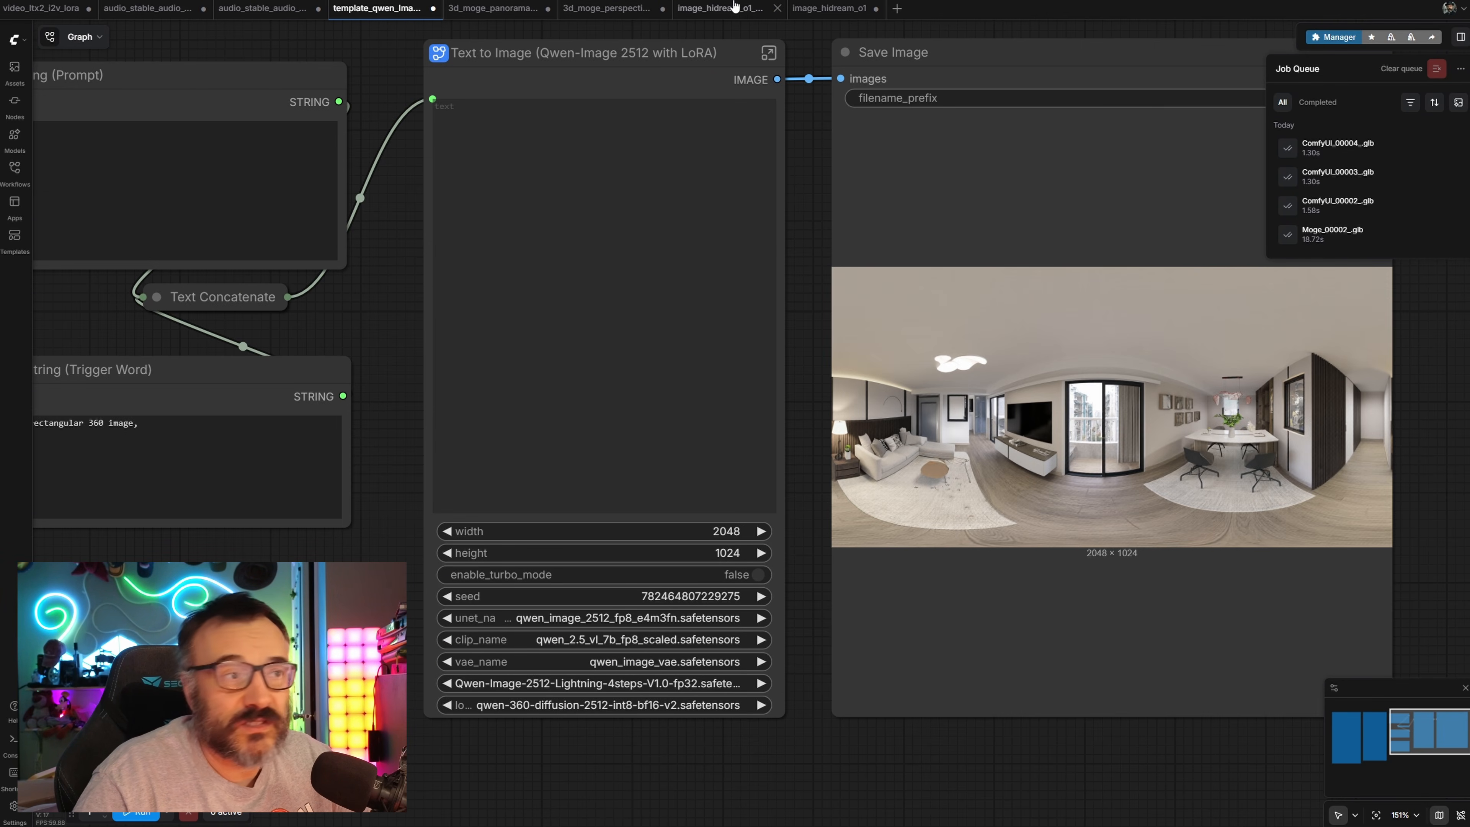
{"action": "left_click_drag", "start_coordinate": [808, 43], "coordinate": [767, 112]}
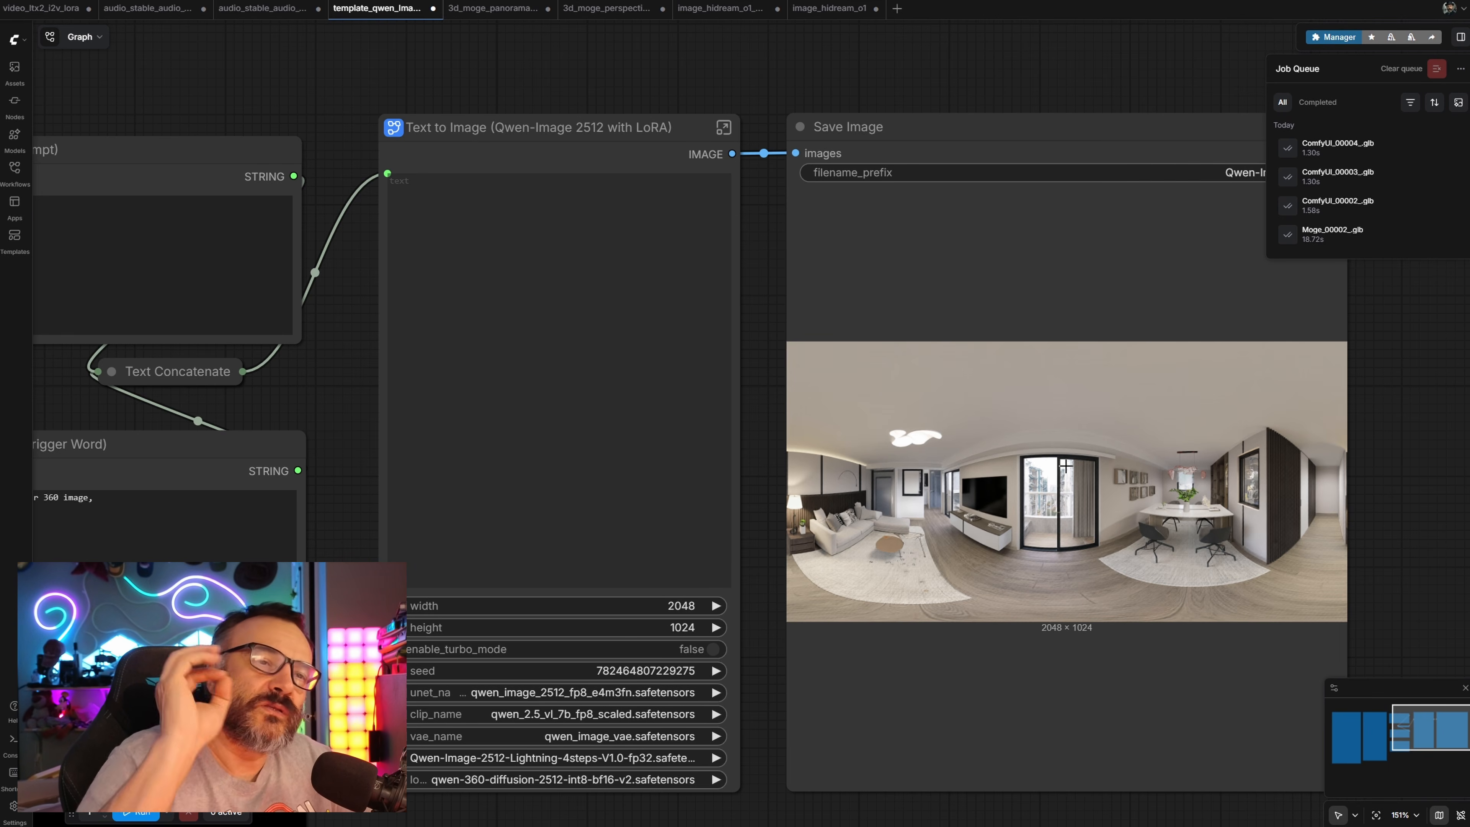
{"action": "scroll", "coordinate": [1042, 643], "scroll_direction": "up", "scroll_amount": 12}
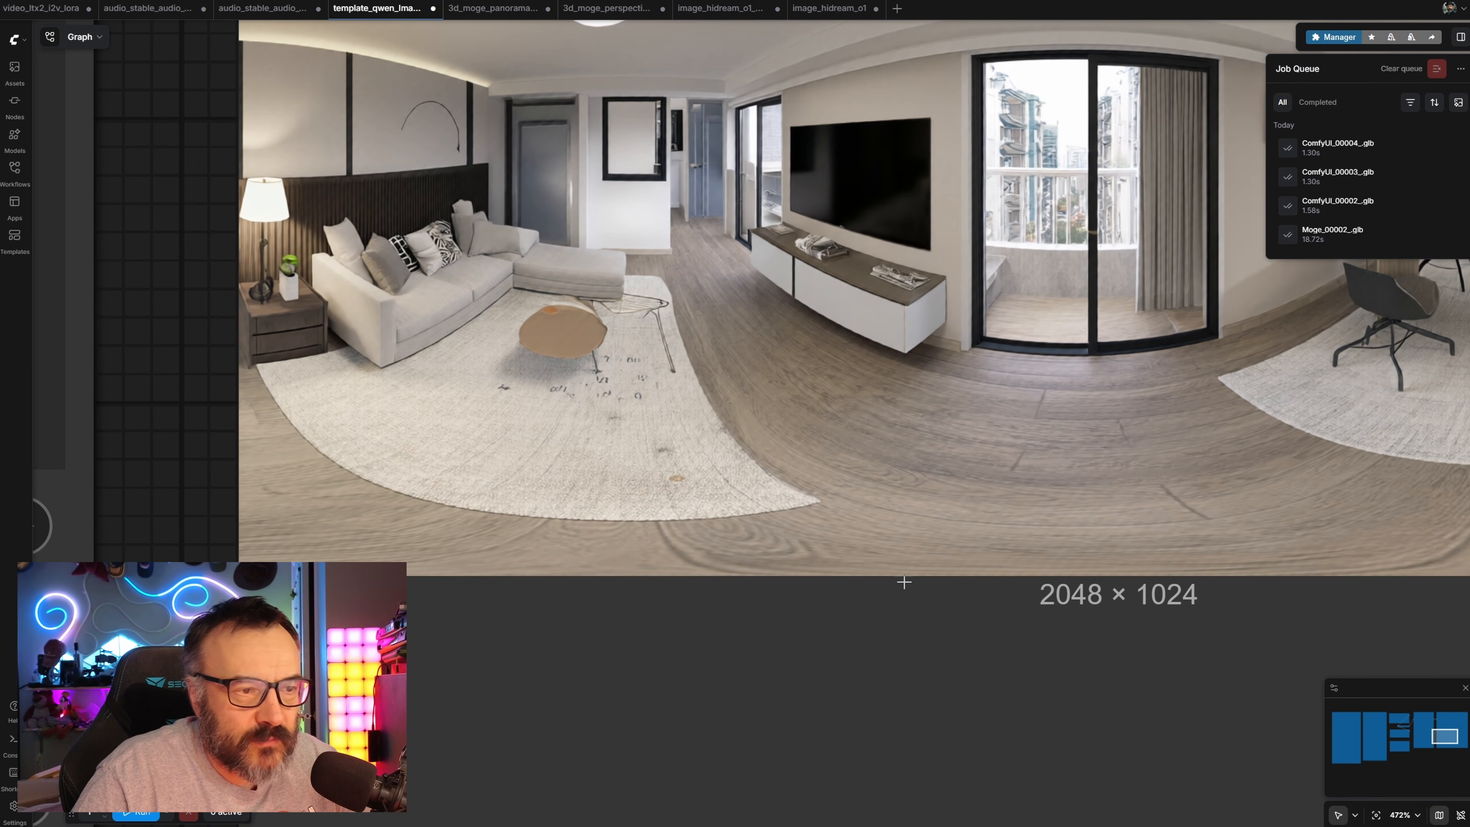
{"action": "scroll", "coordinate": [1255, 581], "scroll_direction": "down", "scroll_amount": 6}
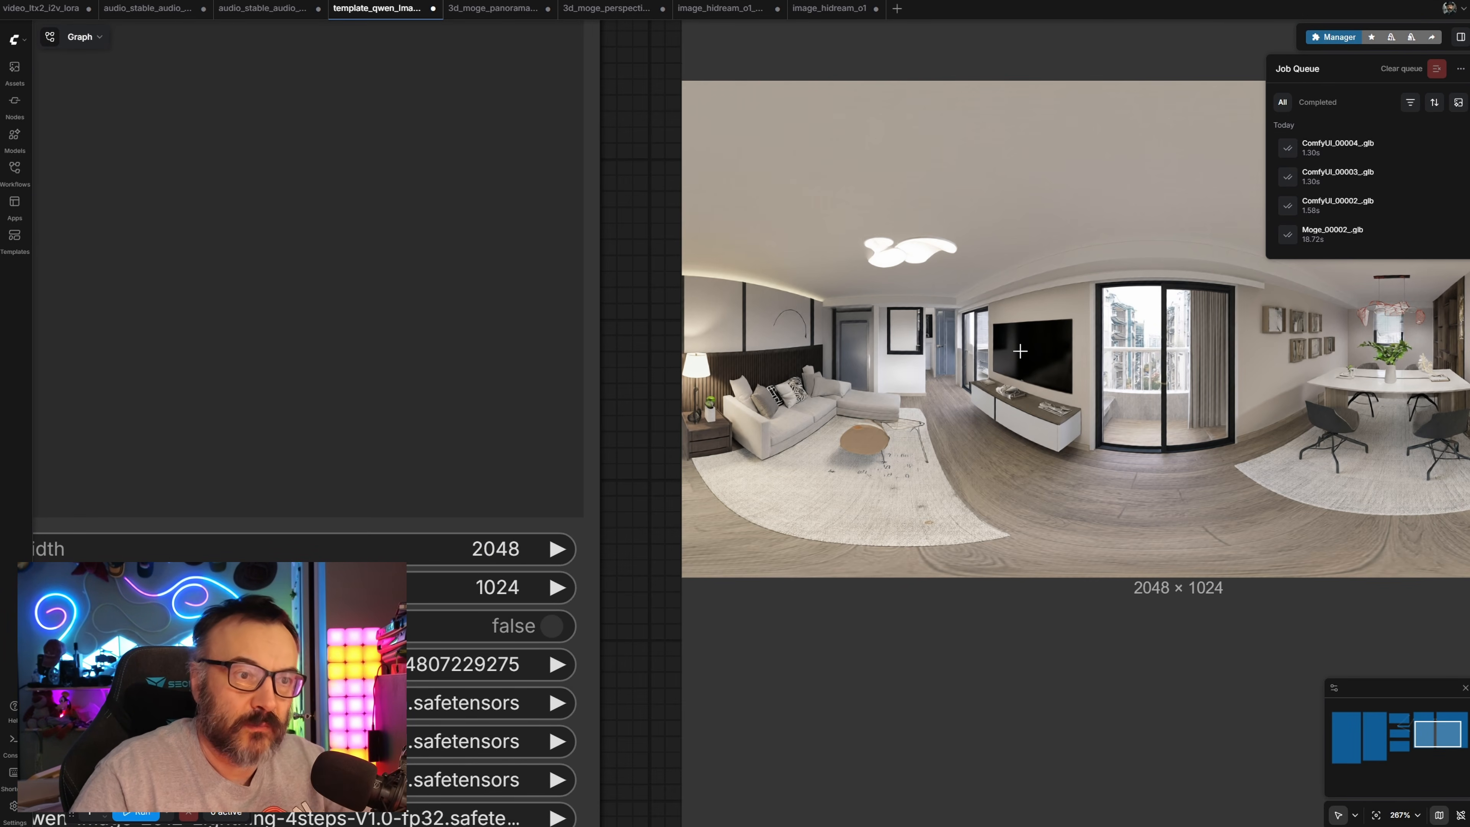
{"action": "scroll", "coordinate": [1133, 401], "scroll_direction": "down", "scroll_amount": 6}
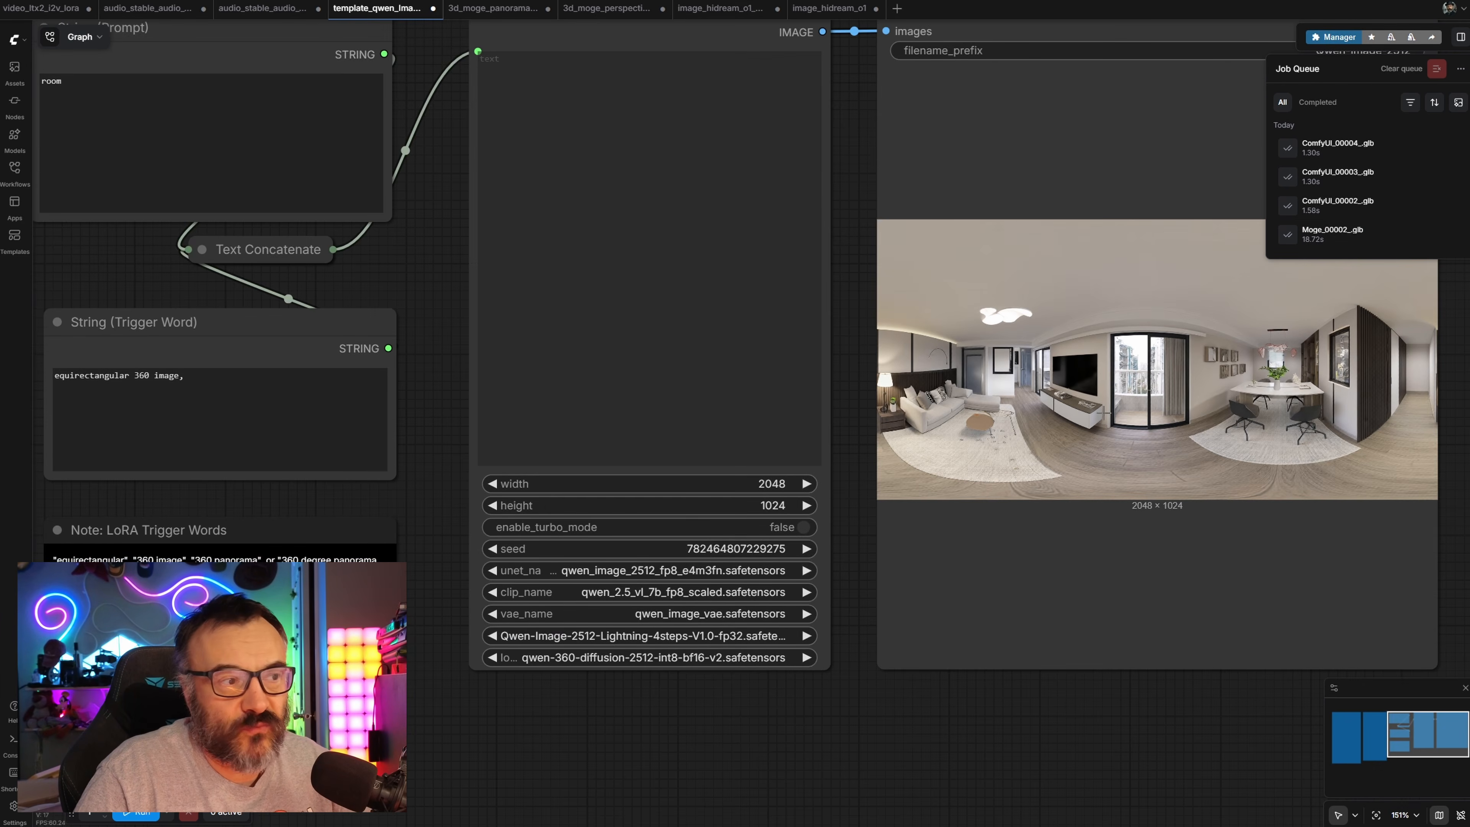
{"action": "left_click_drag", "start_coordinate": [850, 216], "coordinate": [880, 410]}
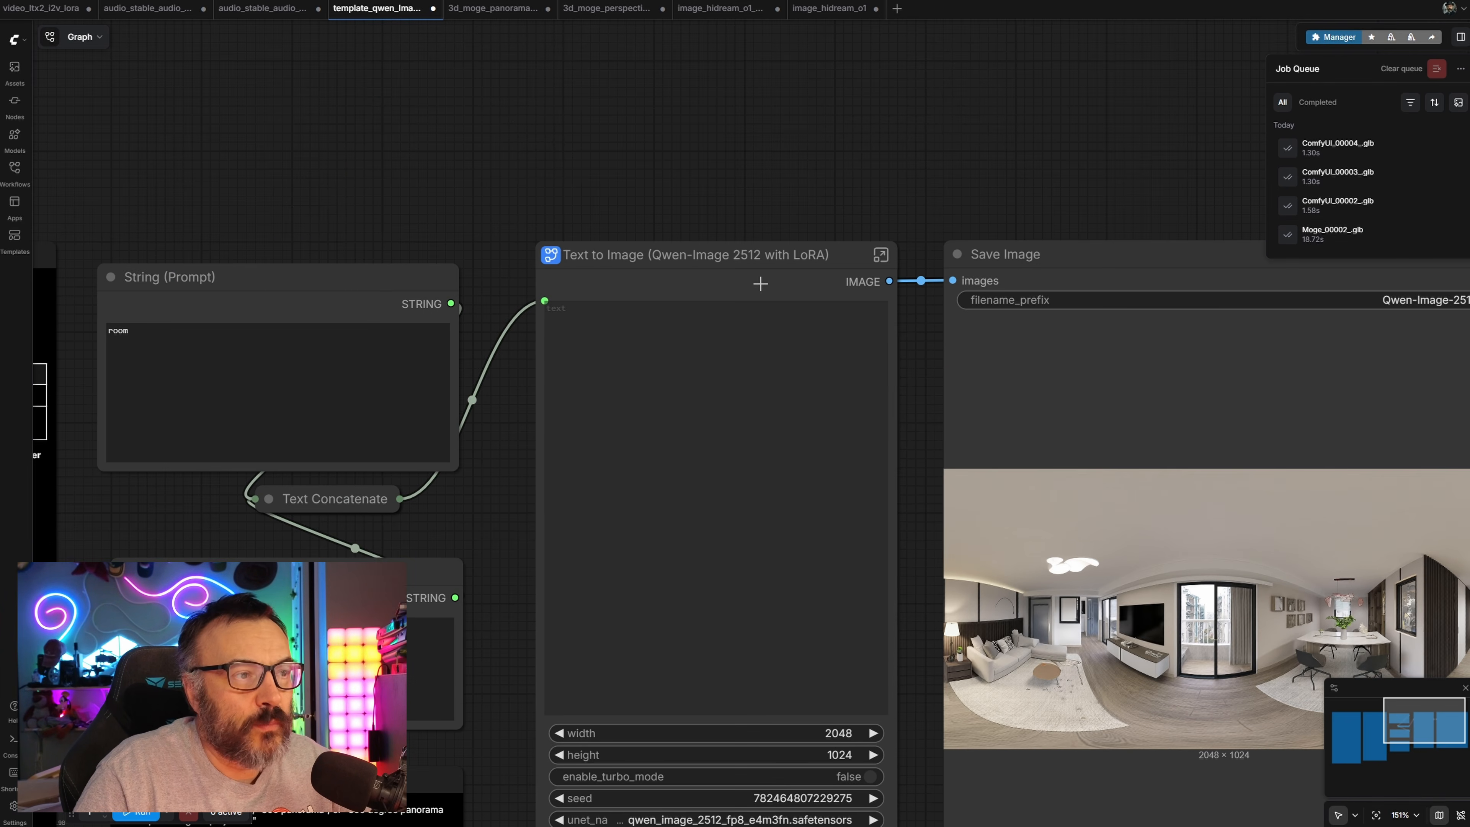
Step: Inspect the inner nodes of the Text to Image (Qwen-Image 2512 with LoRA) subgraph and return to the parent workflow
{"action": "double_click", "coordinate": [760, 284]}
{"action": "left_click_drag", "start_coordinate": [364, 175], "coordinate": [203, 67]}
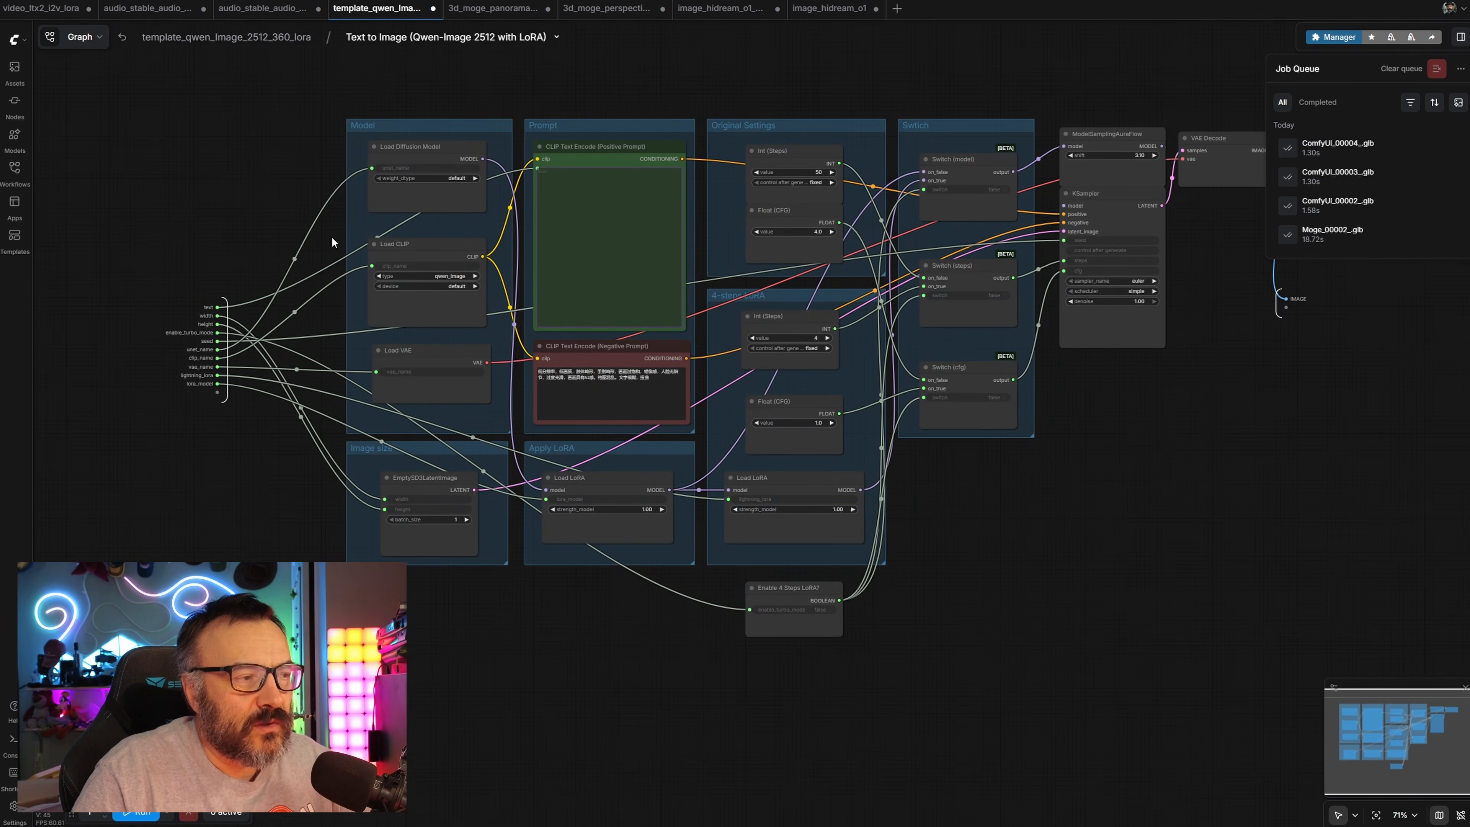
{"action": "scroll", "coordinate": [331, 236], "scroll_direction": "up", "scroll_amount": 6}
{"action": "left_click_drag", "start_coordinate": [230, 184], "coordinate": [41, 137]}
{"action": "left_click_drag", "start_coordinate": [1251, 668], "coordinate": [1010, 711]}
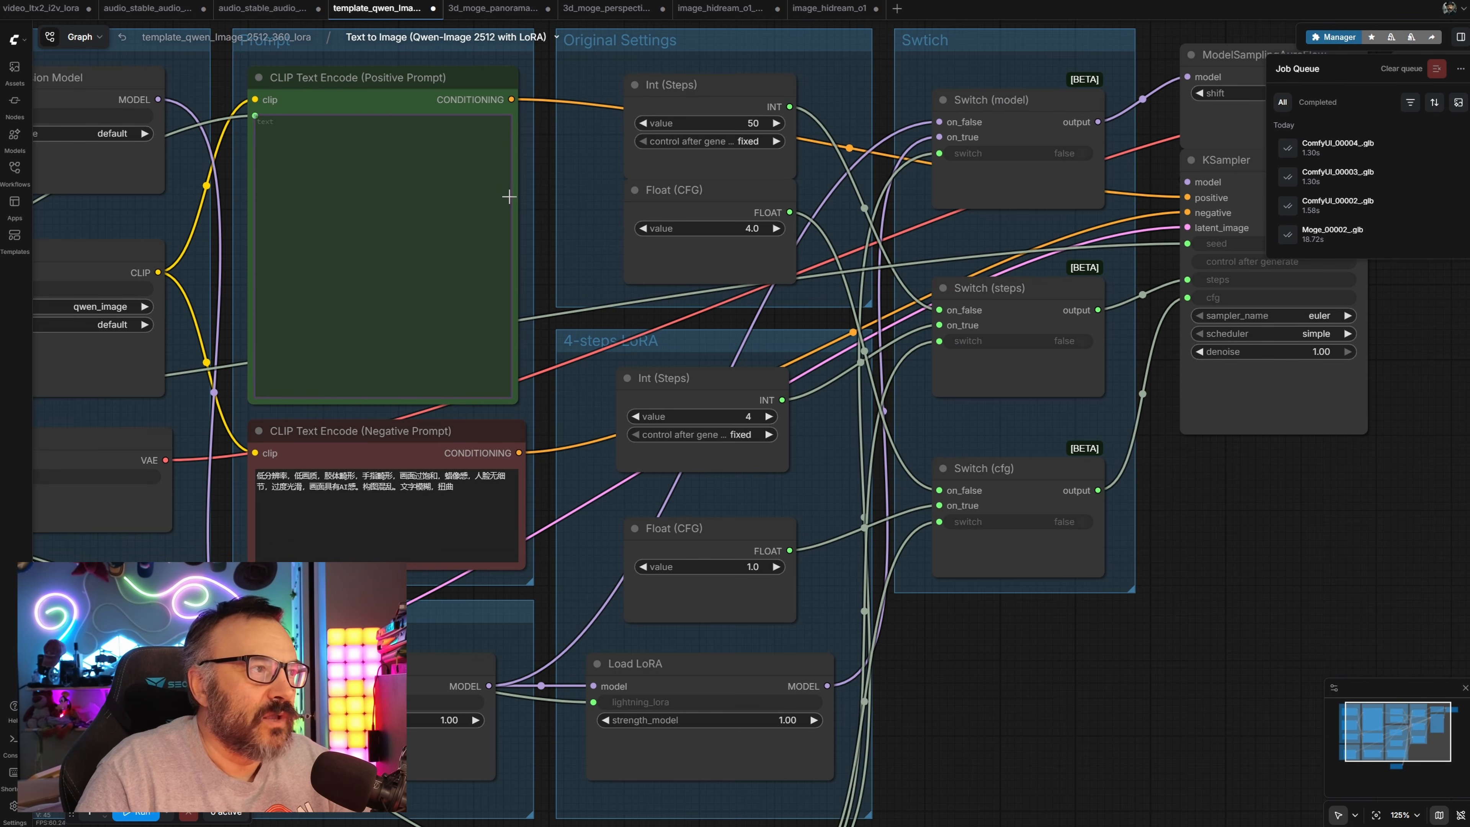
{"action": "left_click", "coordinate": [254, 37]}
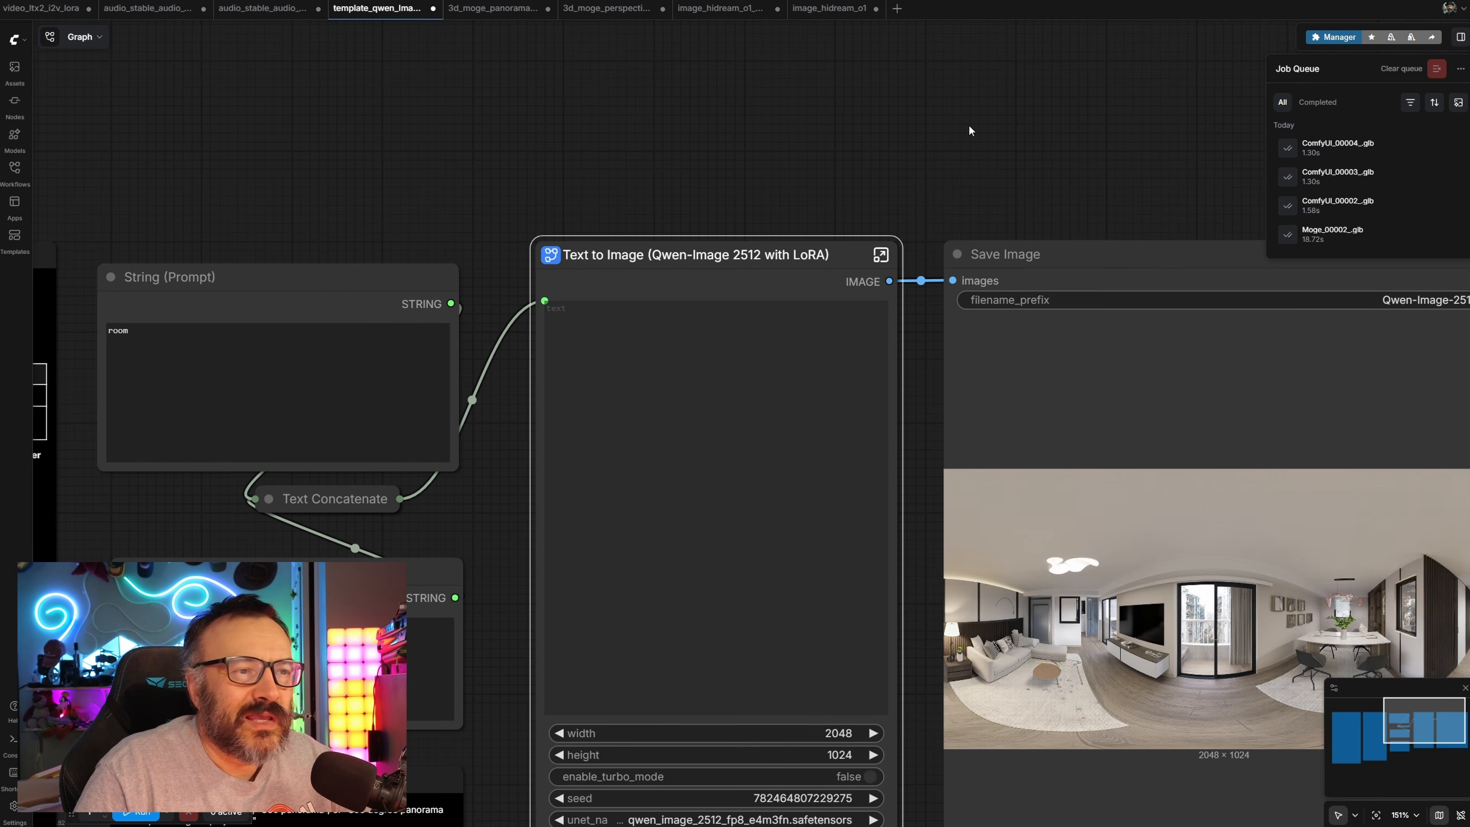
Step: Take another close look at the full 360-degree room panorama in the Save Image node
{"action": "left_click_drag", "start_coordinate": [969, 128], "coordinate": [830, 98]}
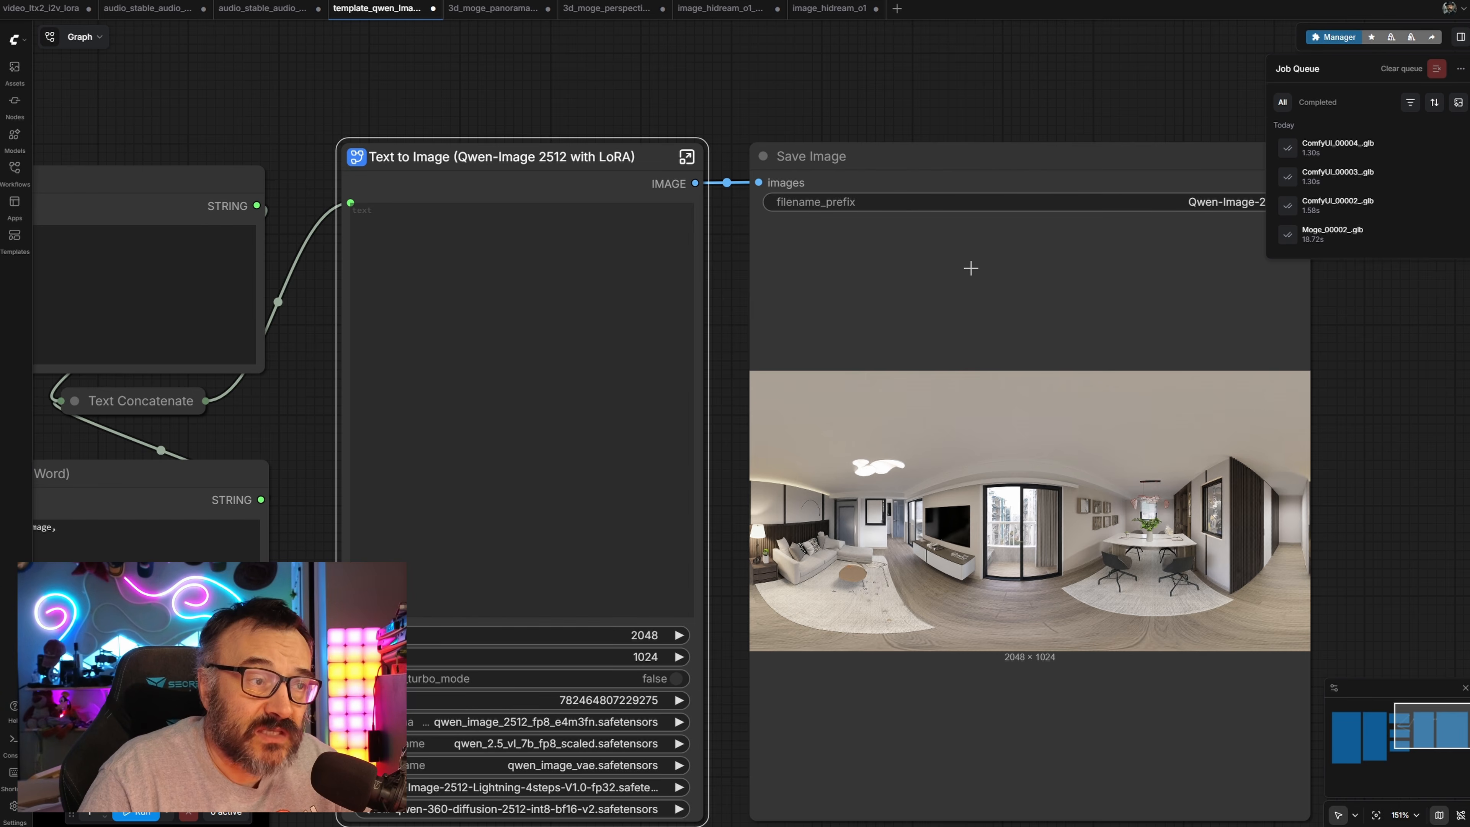
{"action": "scroll", "coordinate": [968, 263], "scroll_direction": "down", "scroll_amount": 1}
{"action": "left_click_drag", "start_coordinate": [739, 394], "coordinate": [535, 197]}
{"action": "scroll", "coordinate": [801, 286], "scroll_direction": "up", "scroll_amount": 5}
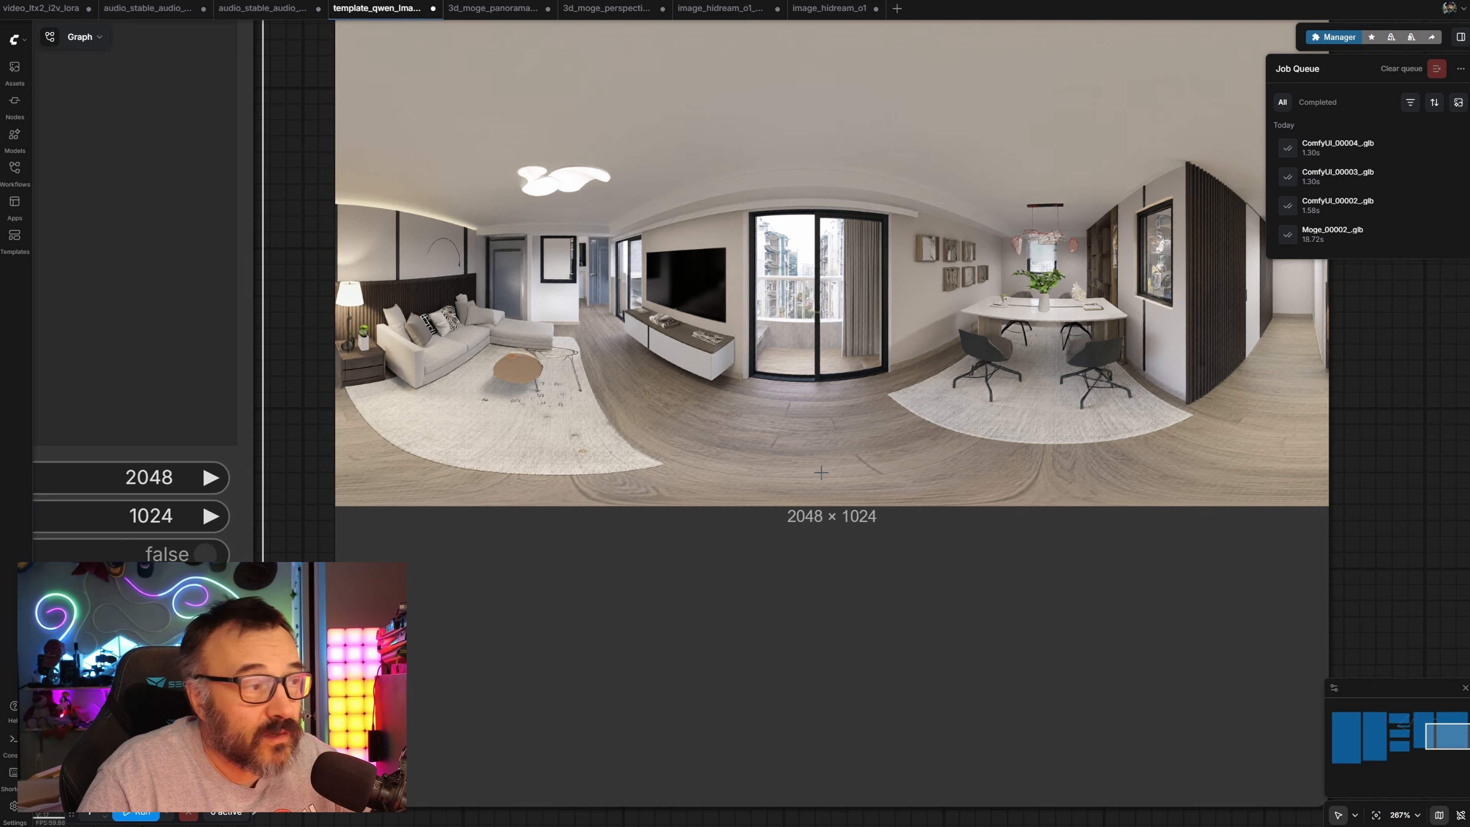
{"action": "scroll", "coordinate": [821, 473], "scroll_direction": "down", "scroll_amount": 5}
{"action": "scroll", "coordinate": [820, 472], "scroll_direction": "down", "scroll_amount": 3}
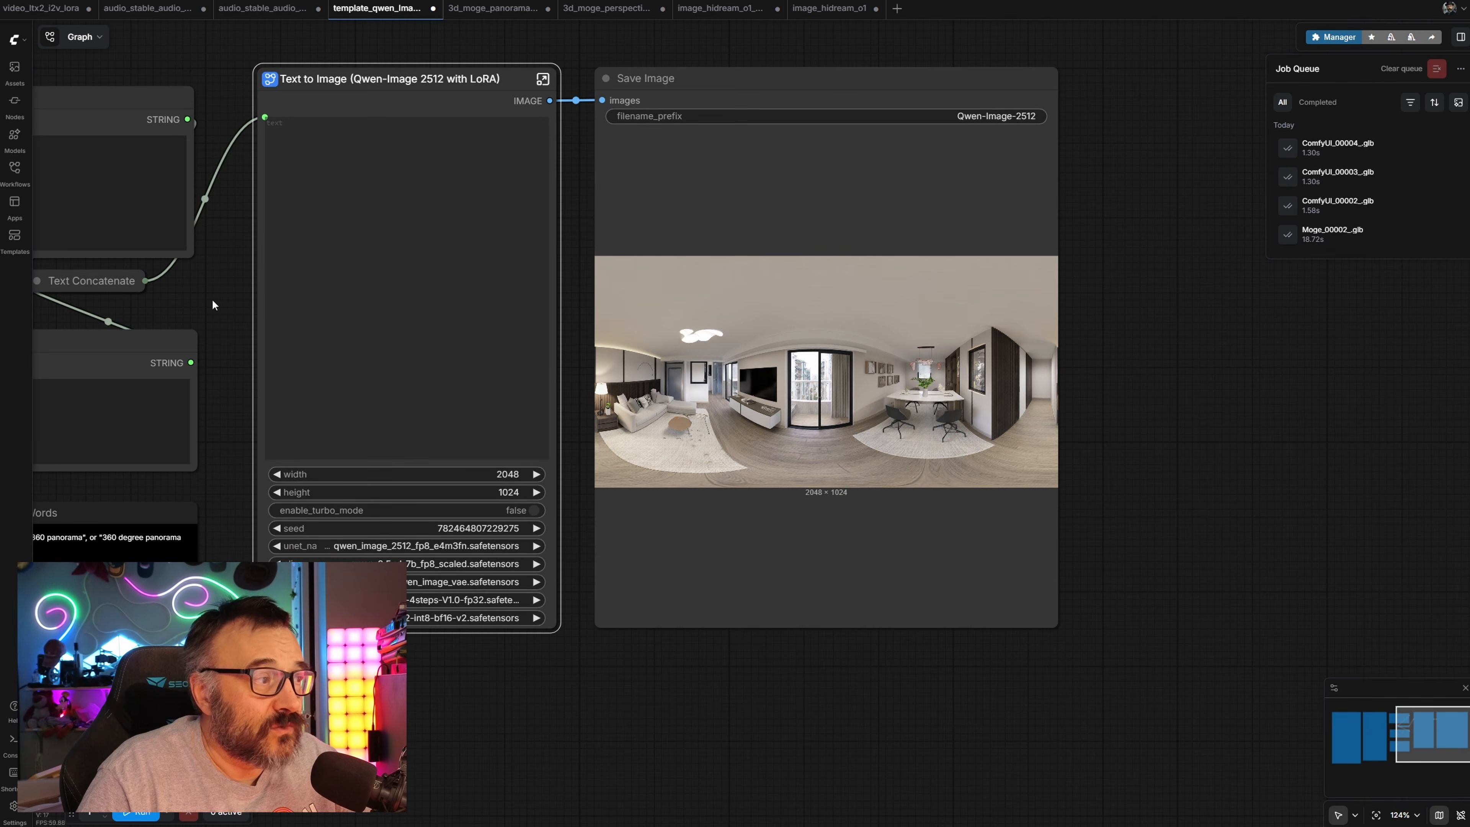
Step: Examine the size, turbo mode, seed, model and LoRA settings of the Text to Image (Qwen-Image 2512 with LoRA) node
{"action": "left_click_drag", "start_coordinate": [218, 295], "coordinate": [337, 266]}
{"action": "scroll", "coordinate": [646, 472], "scroll_direction": "up", "scroll_amount": 8}
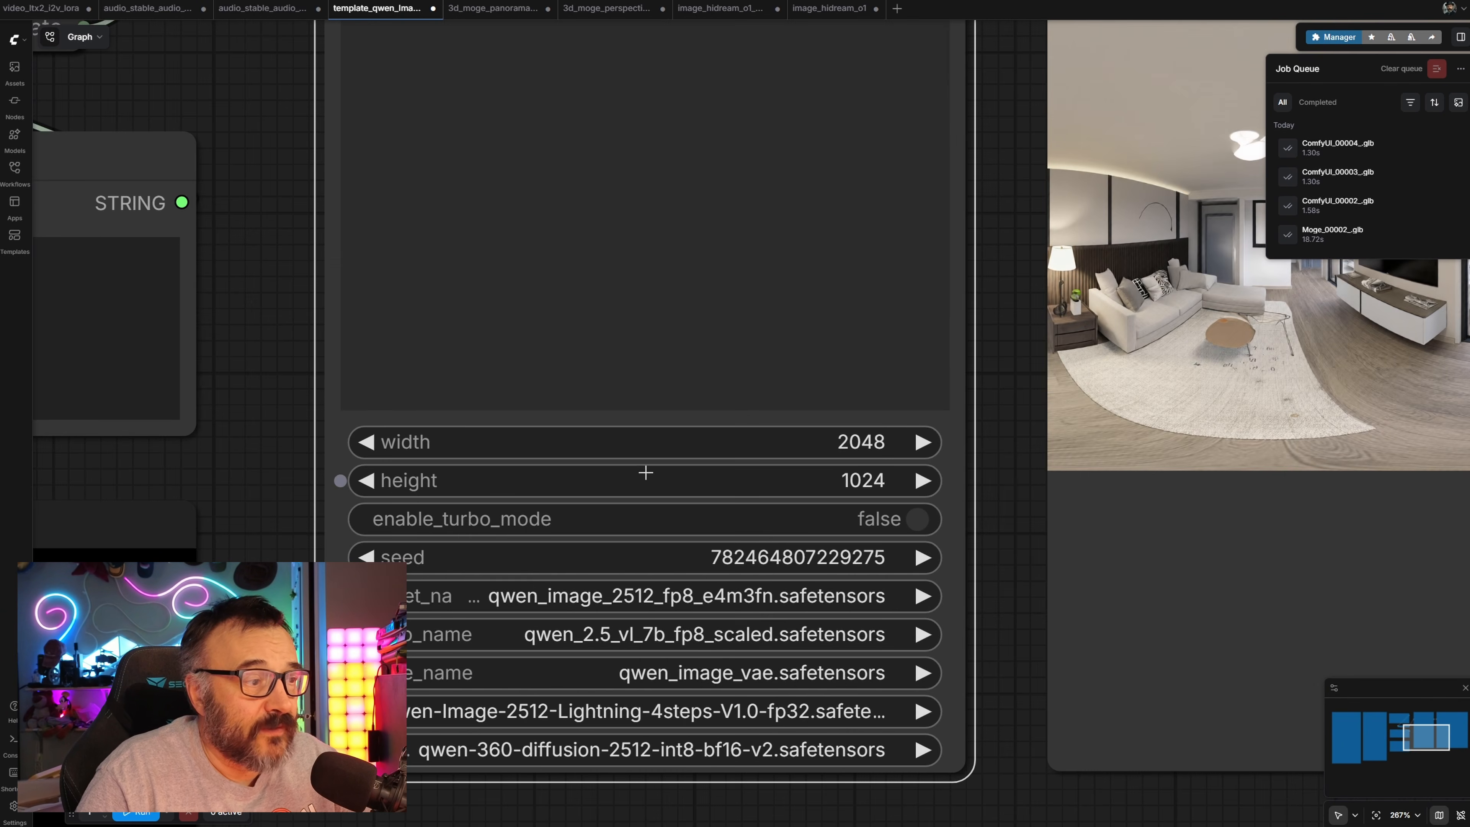
{"action": "left_click_drag", "start_coordinate": [276, 525], "coordinate": [239, 316]}
{"action": "scroll", "coordinate": [456, 454], "scroll_direction": "up", "scroll_amount": 5}
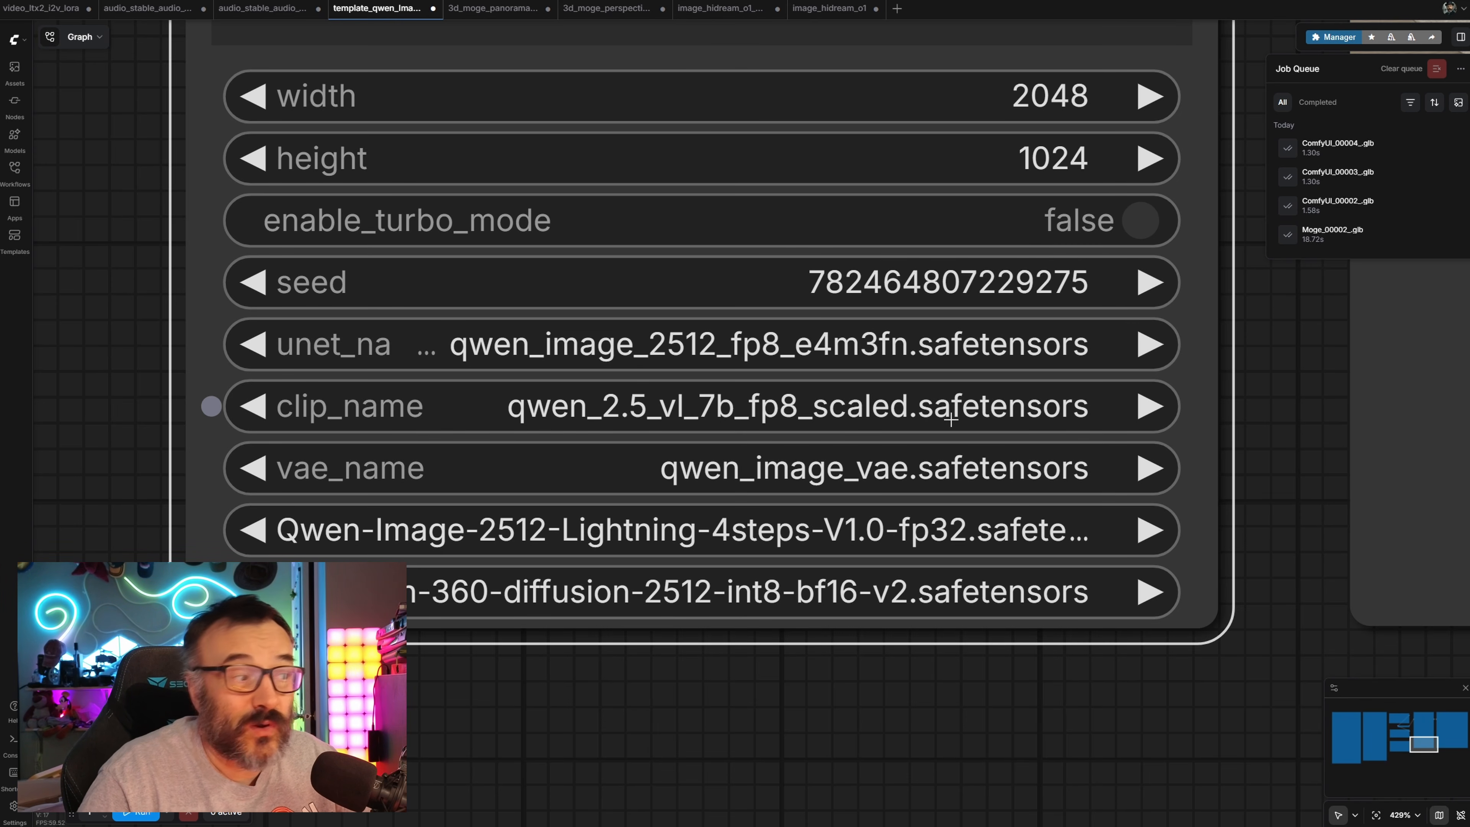
{"action": "scroll", "coordinate": [850, 469], "scroll_direction": "down", "scroll_amount": 12}
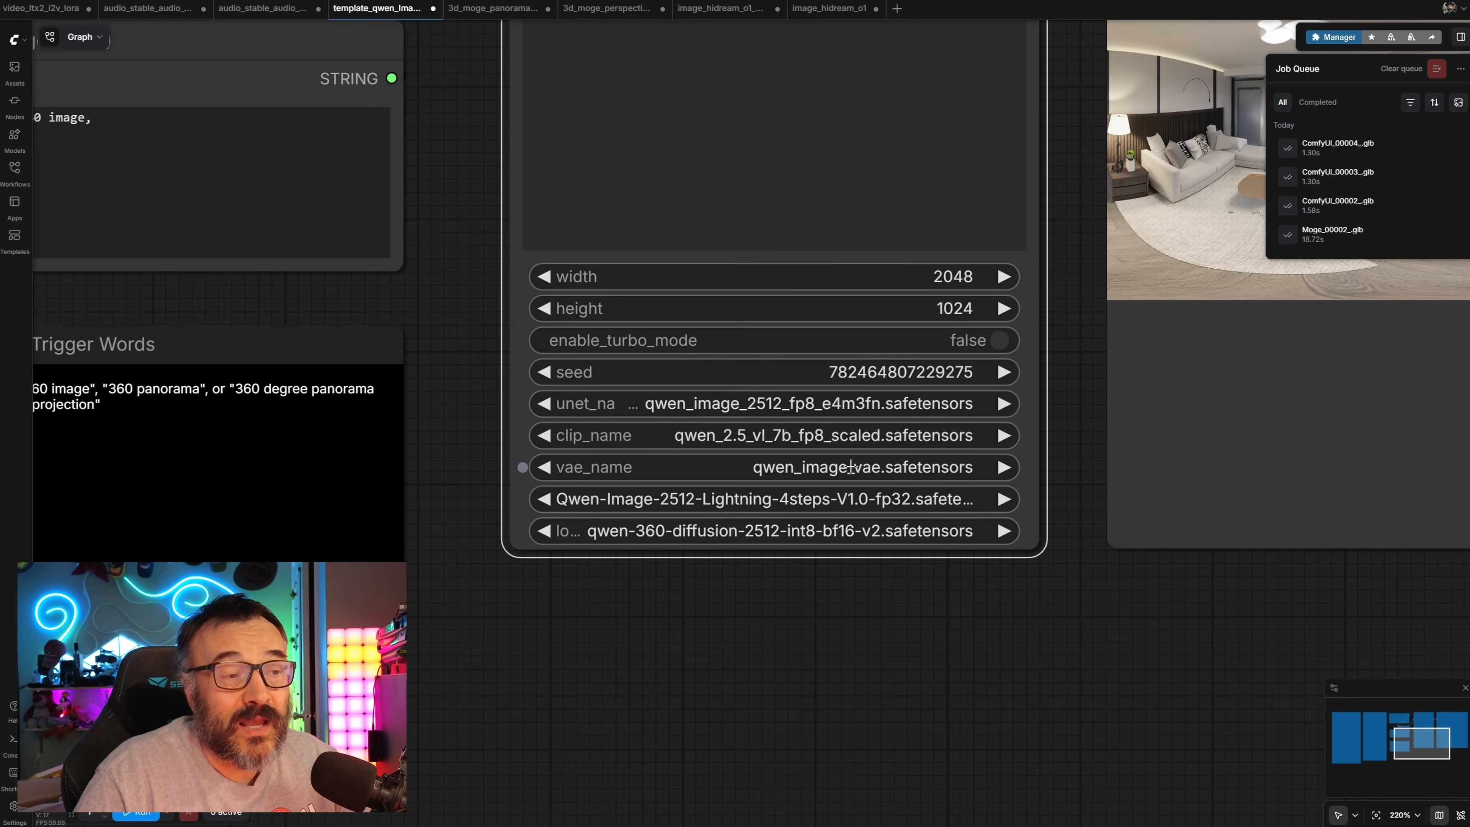
{"action": "left_click_drag", "start_coordinate": [982, 173], "coordinate": [648, 323]}
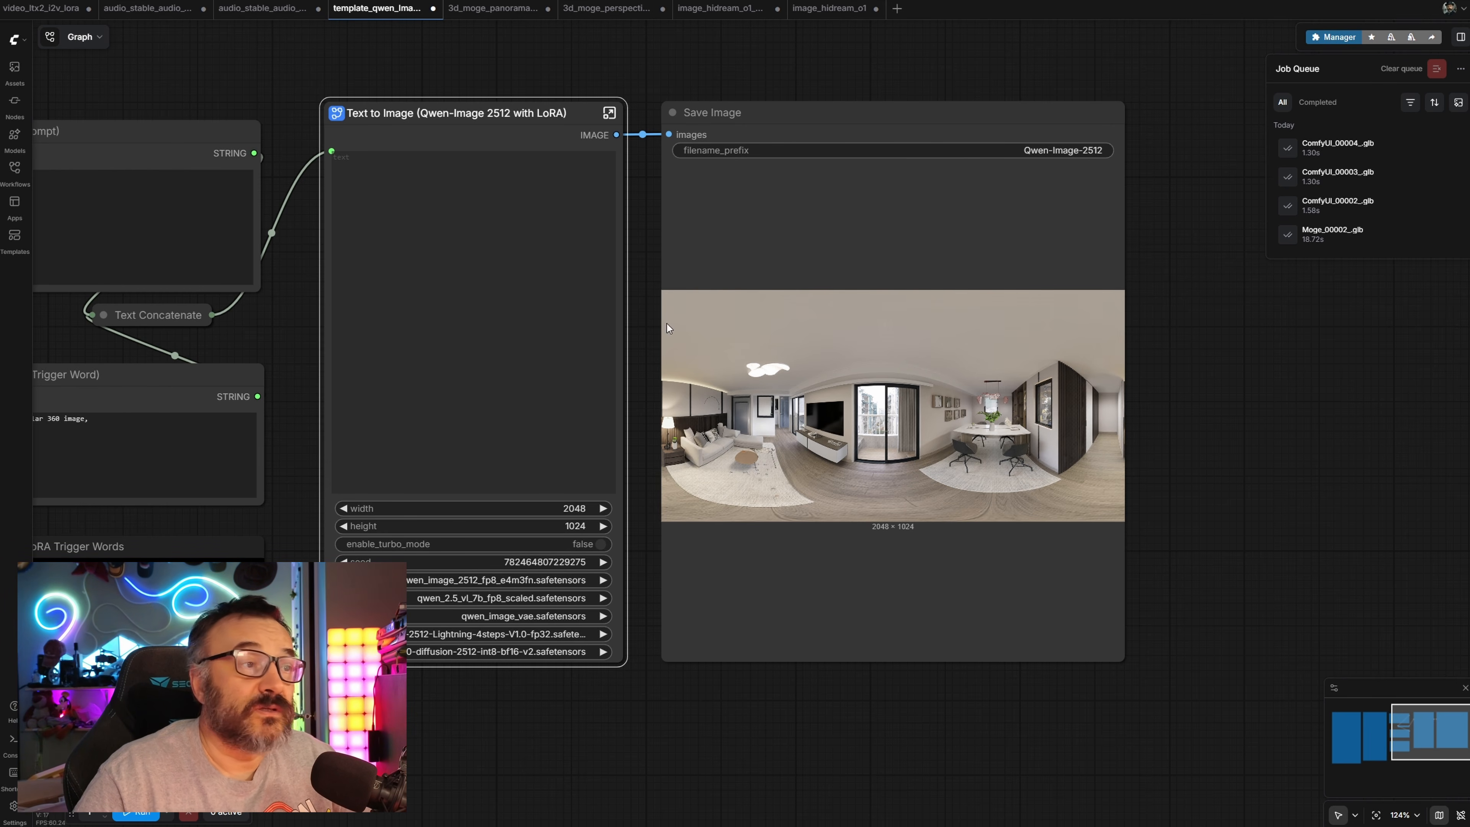
{"action": "left_click_drag", "start_coordinate": [1243, 410], "coordinate": [1343, 369]}
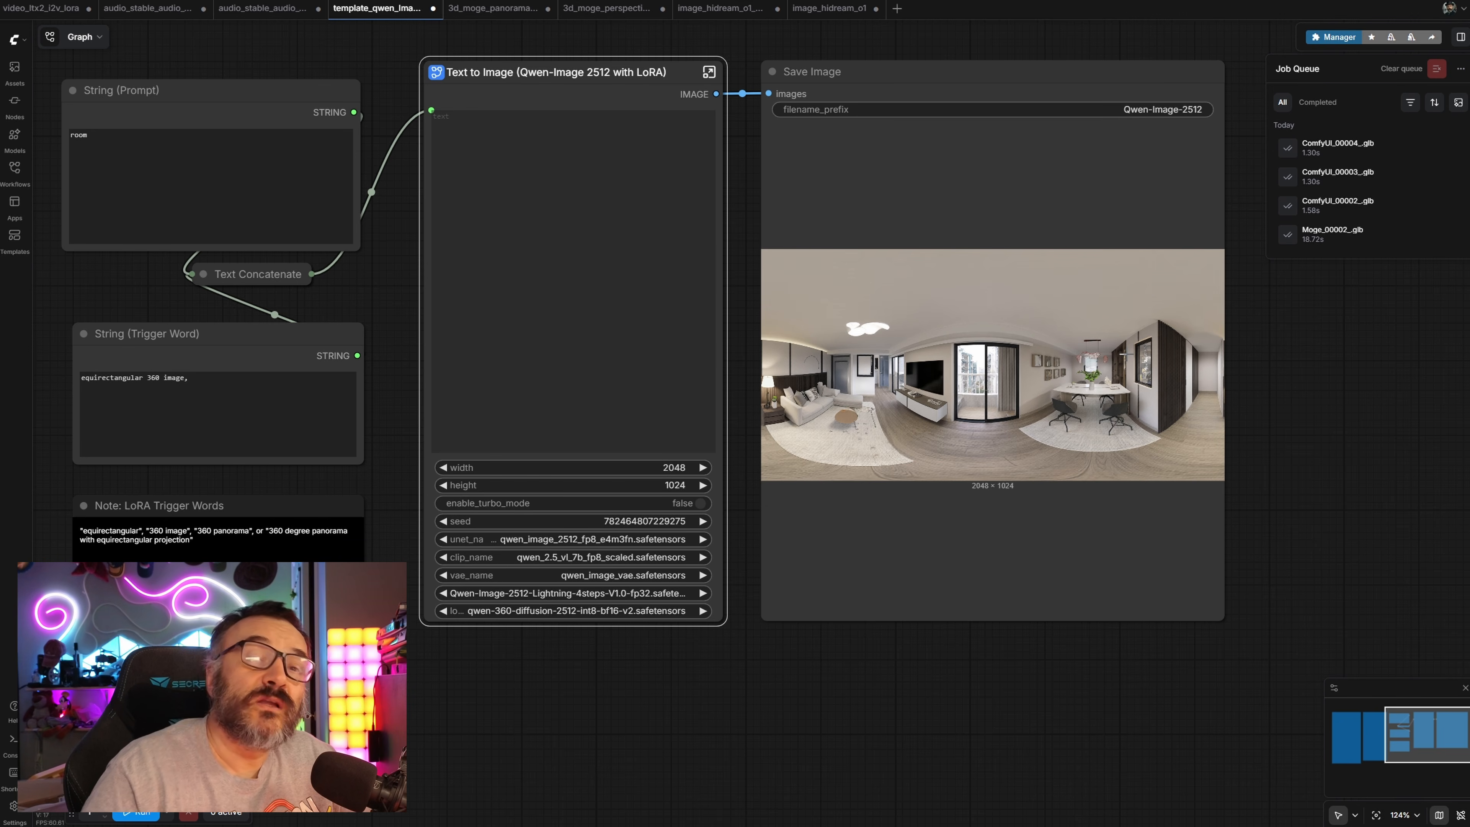
Step: Inspect the furniture, rugs and floor of the generated room panorama at high magnification in the Save Image node
{"action": "scroll", "coordinate": [1160, 391], "scroll_direction": "up", "scroll_amount": 8}
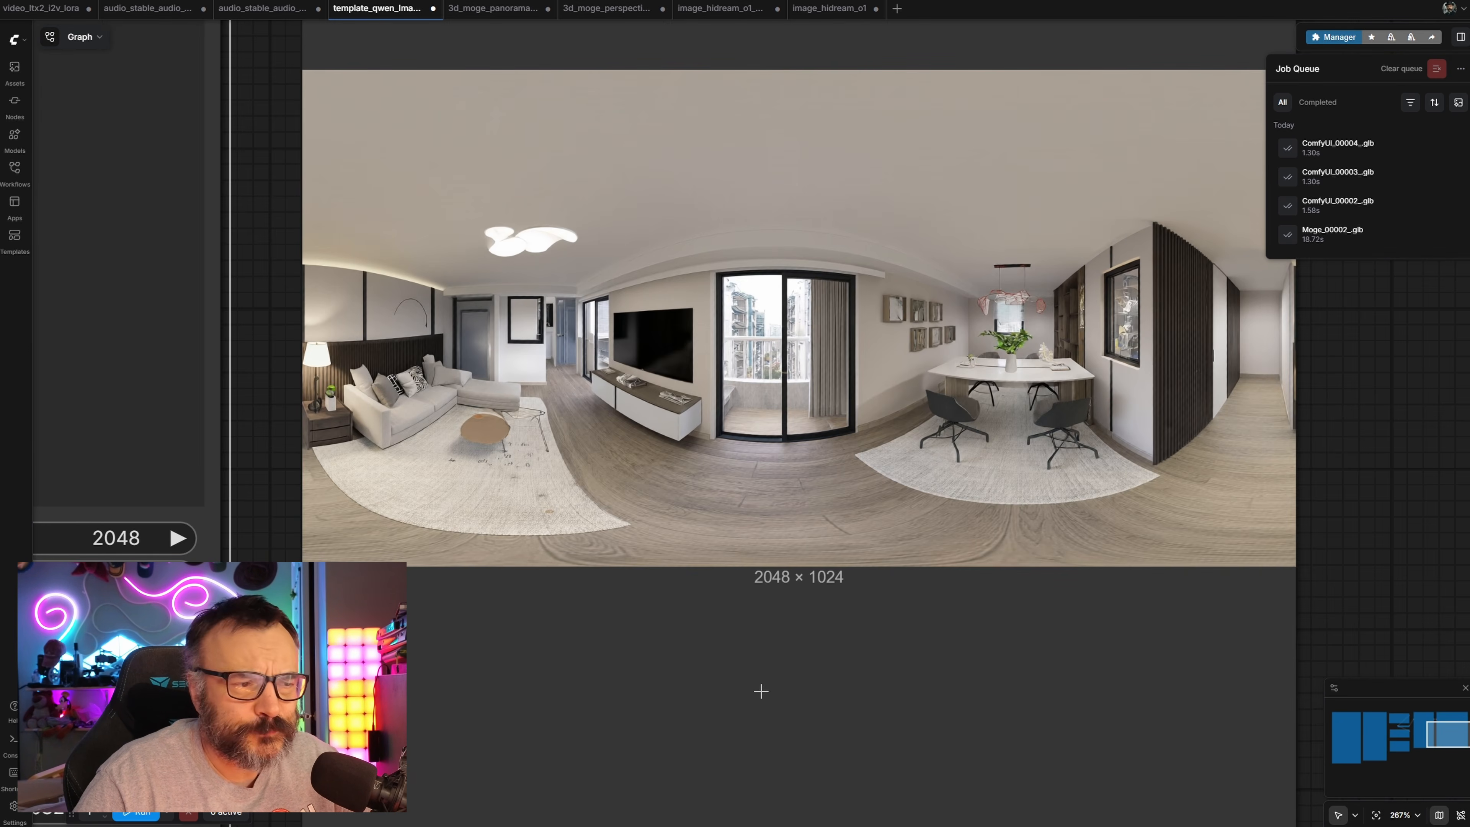
{"action": "scroll", "coordinate": [688, 610], "scroll_direction": "up", "scroll_amount": 6}
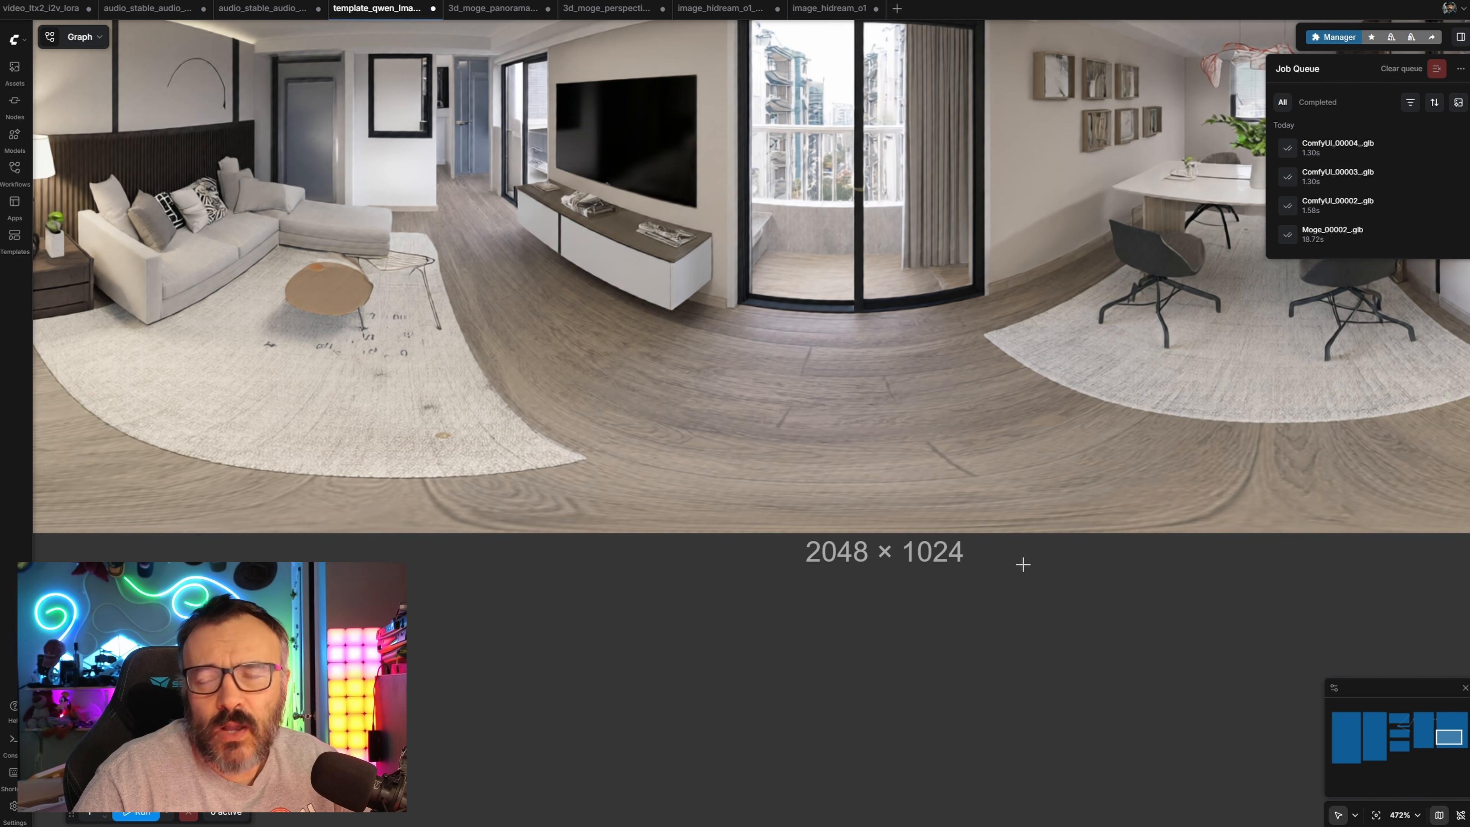
{"action": "scroll", "coordinate": [1023, 565], "scroll_direction": "down", "scroll_amount": 1}
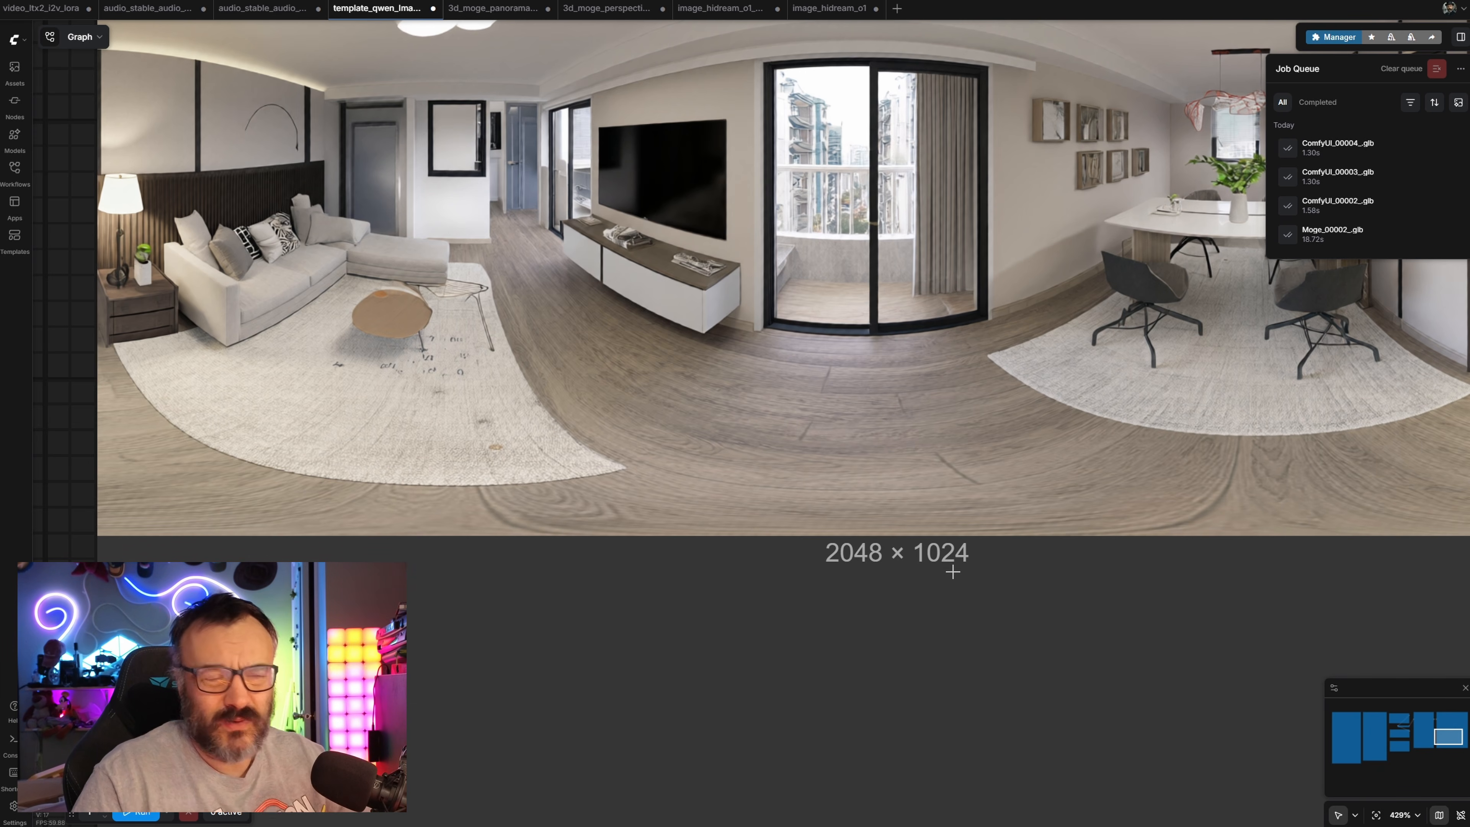
{"action": "scroll", "coordinate": [838, 507], "scroll_direction": "down", "scroll_amount": 10}
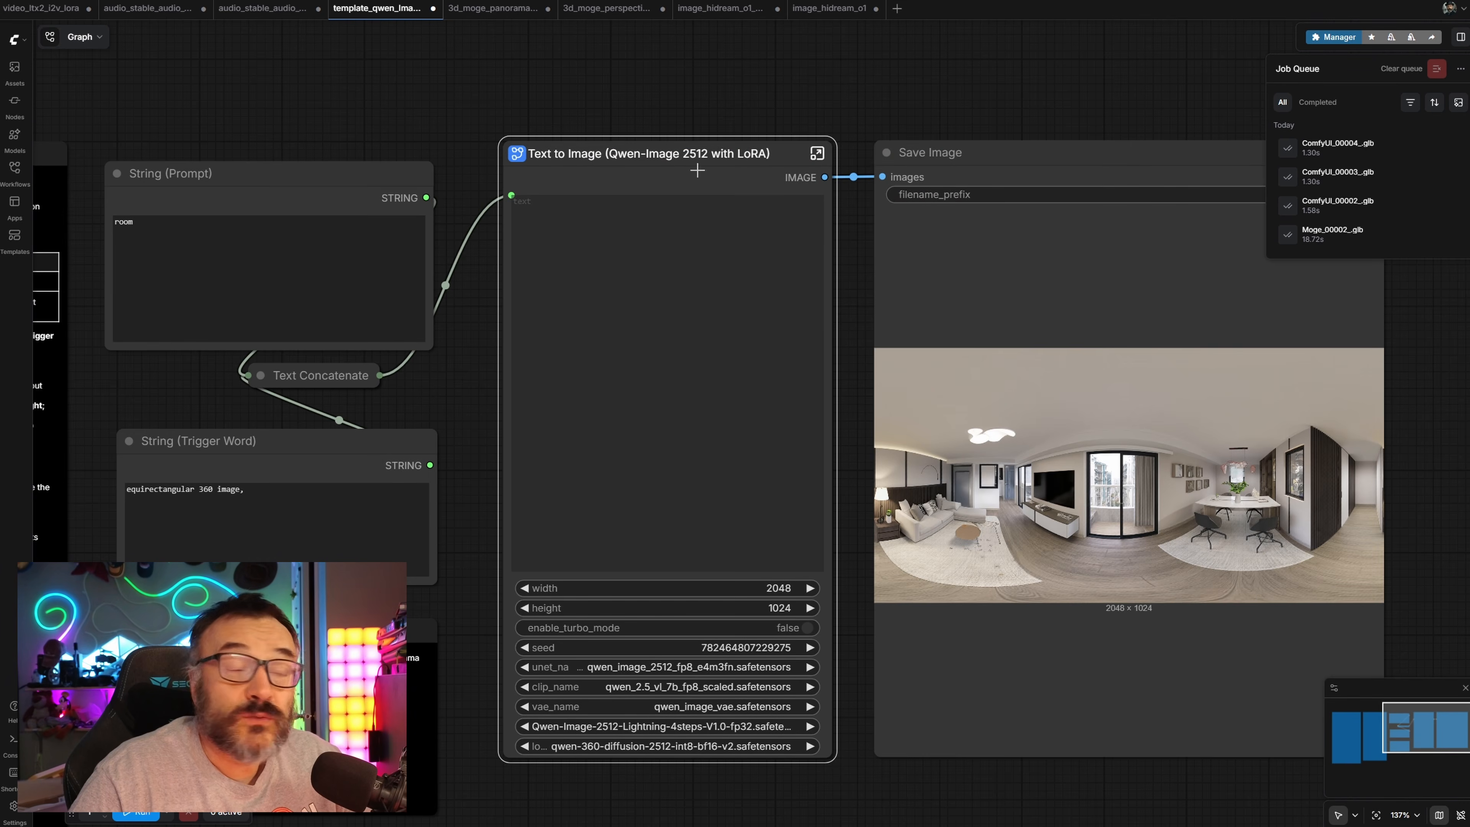
Step: Switch to the MoGe panorama-to-mesh workflow and run it on the Qwen-Image-2512_00005_.png panorama with the current Panorama to Mesh settings
{"action": "left_click", "coordinate": [480, 12]}
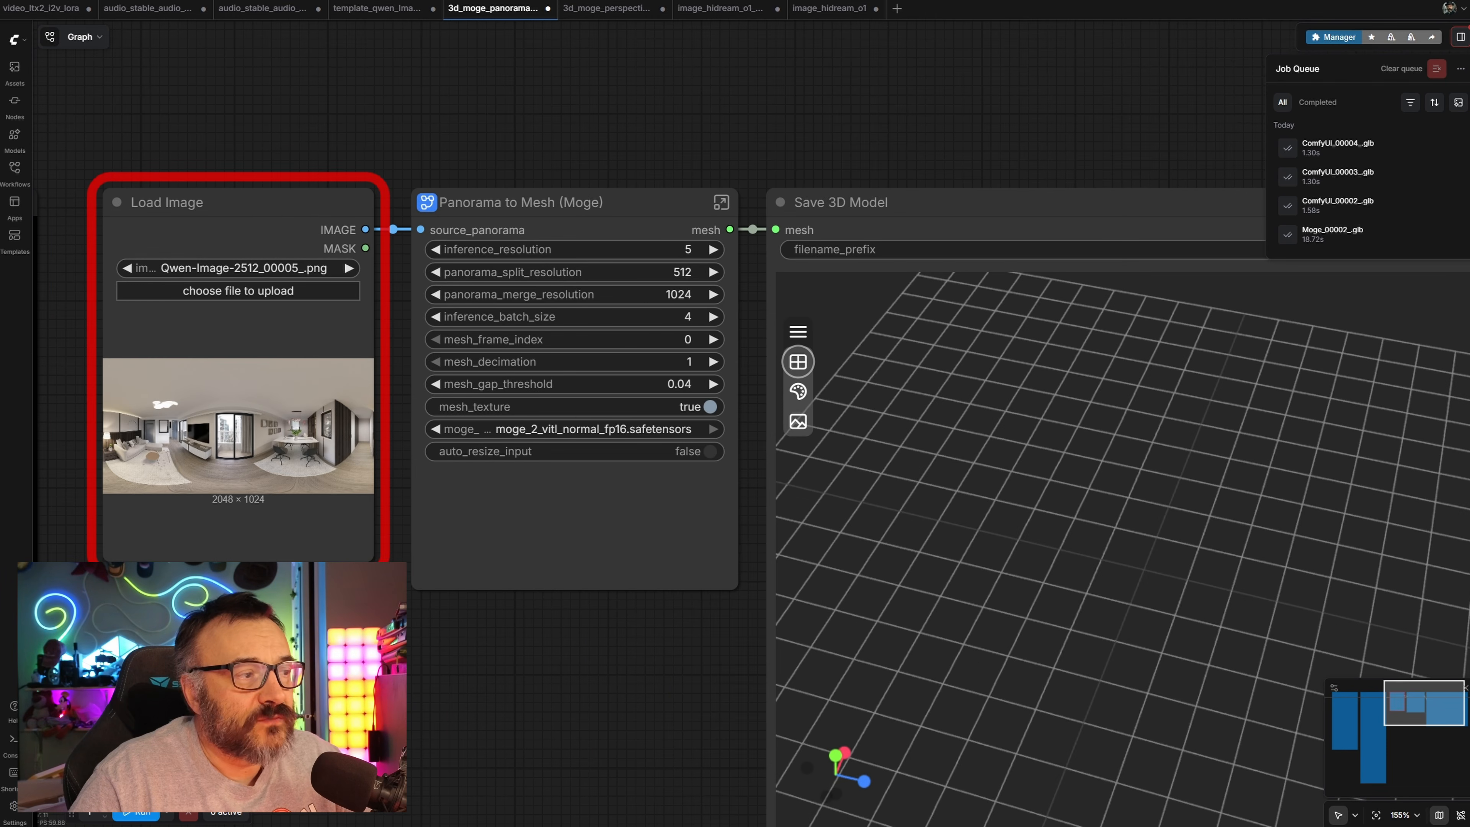
{"action": "scroll", "coordinate": [245, 291], "scroll_direction": "up", "scroll_amount": 5}
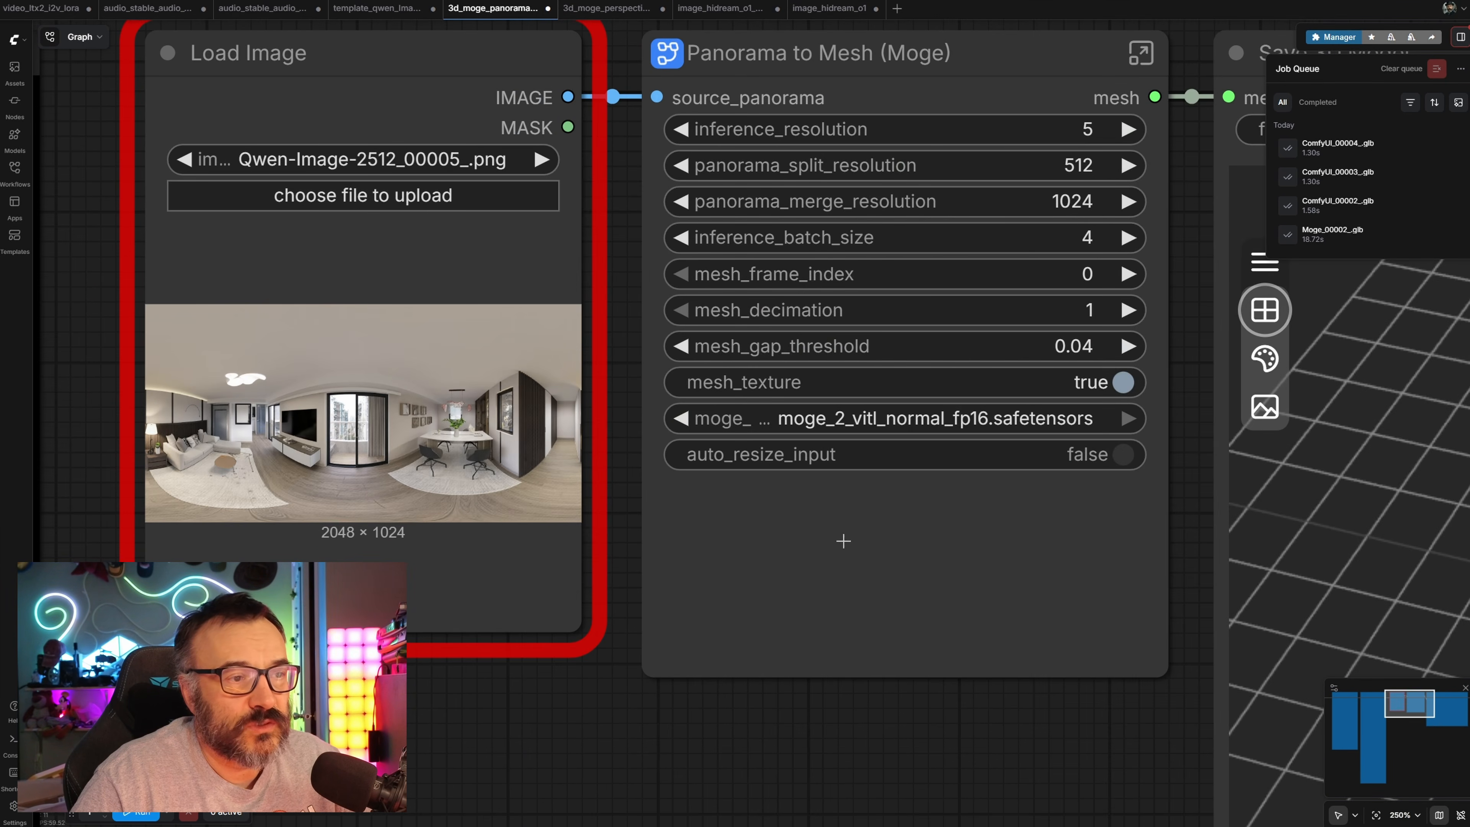
{"action": "scroll", "coordinate": [660, 710], "scroll_direction": "down", "scroll_amount": 2}
{"action": "left_click", "coordinate": [149, 814]}
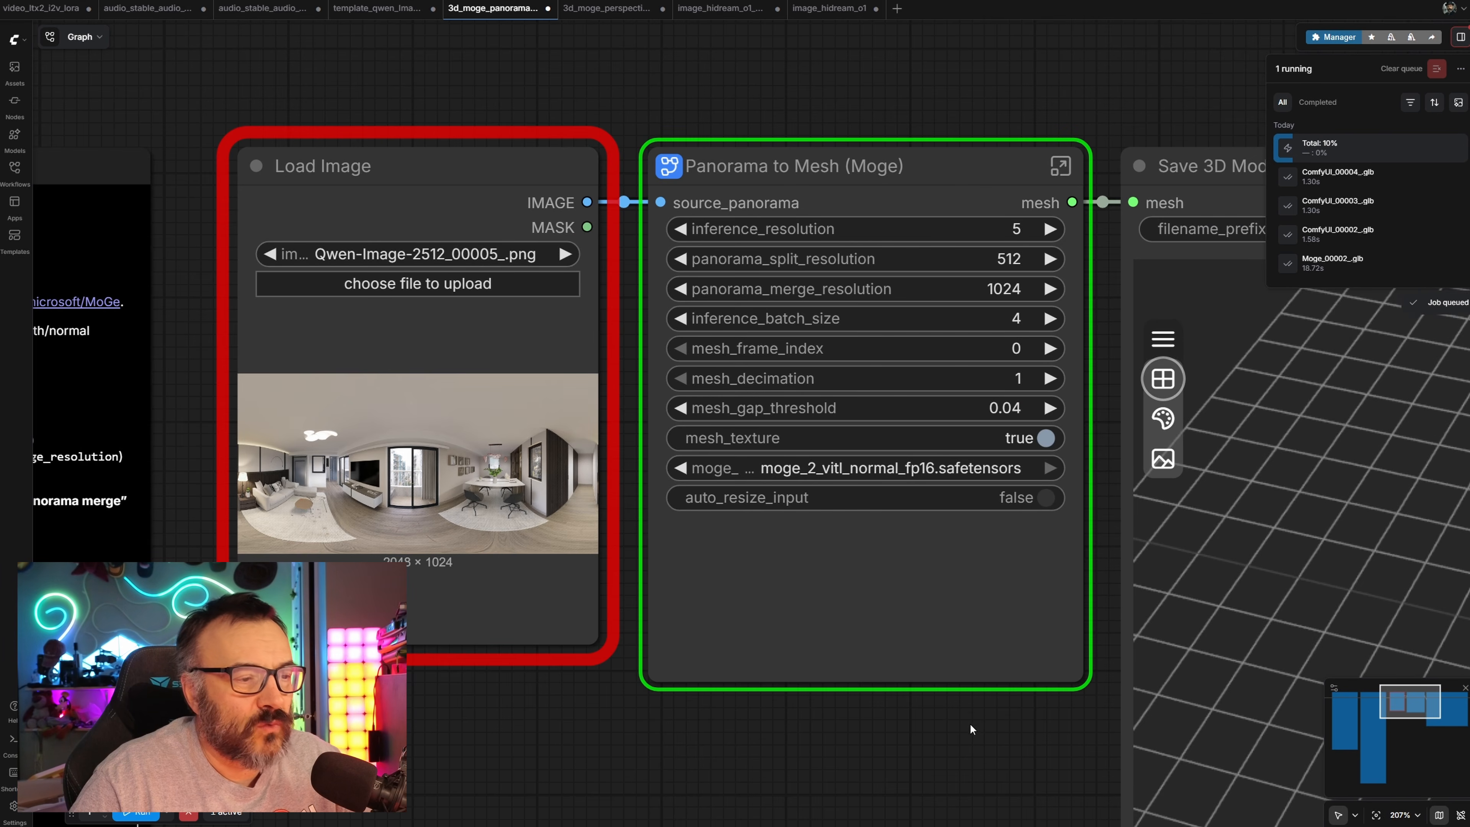
{"action": "left_click_drag", "start_coordinate": [968, 735], "coordinate": [528, 666]}
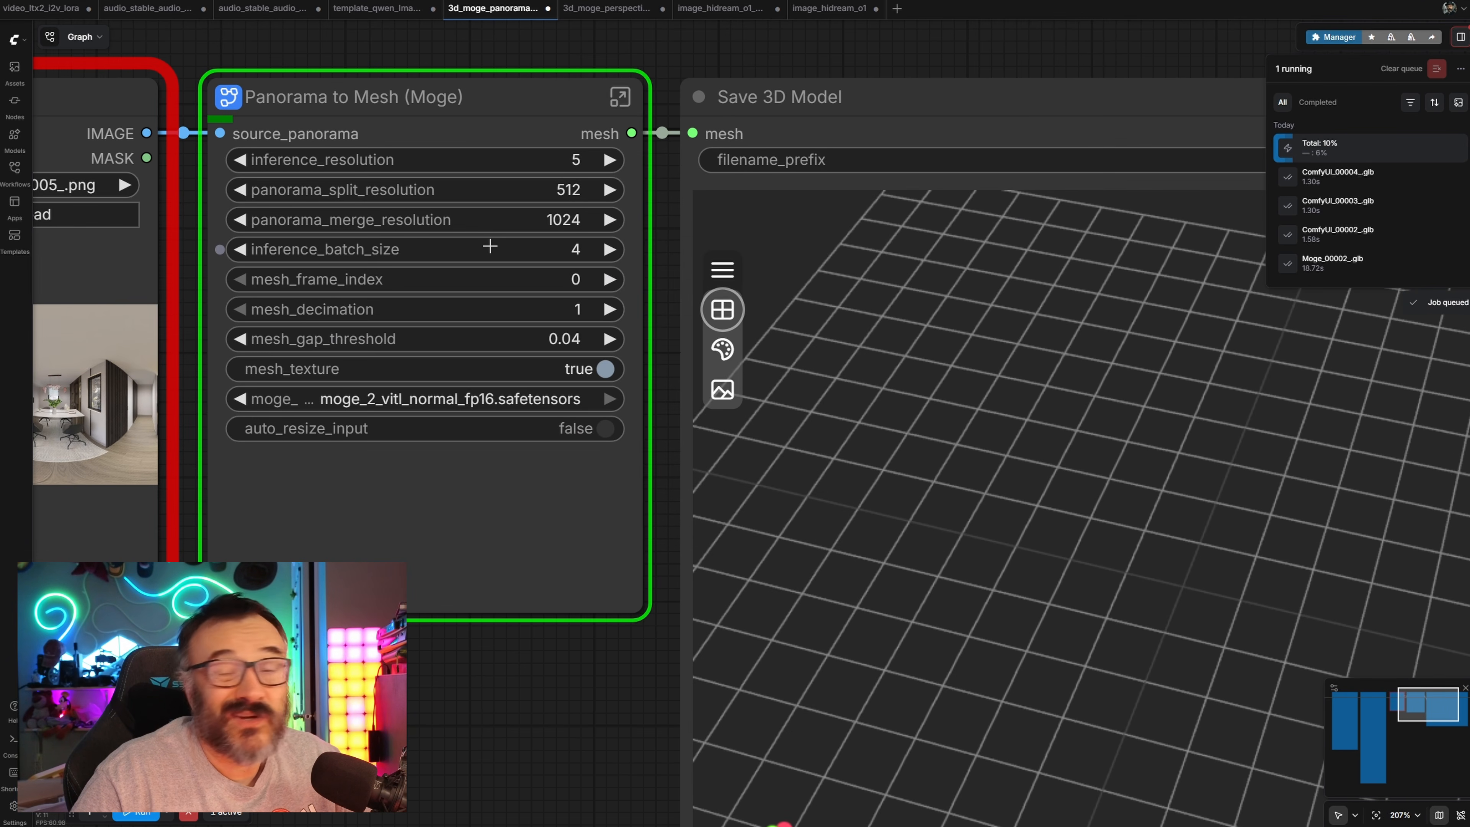
{"action": "scroll", "coordinate": [490, 247], "scroll_direction": "down", "scroll_amount": 2}
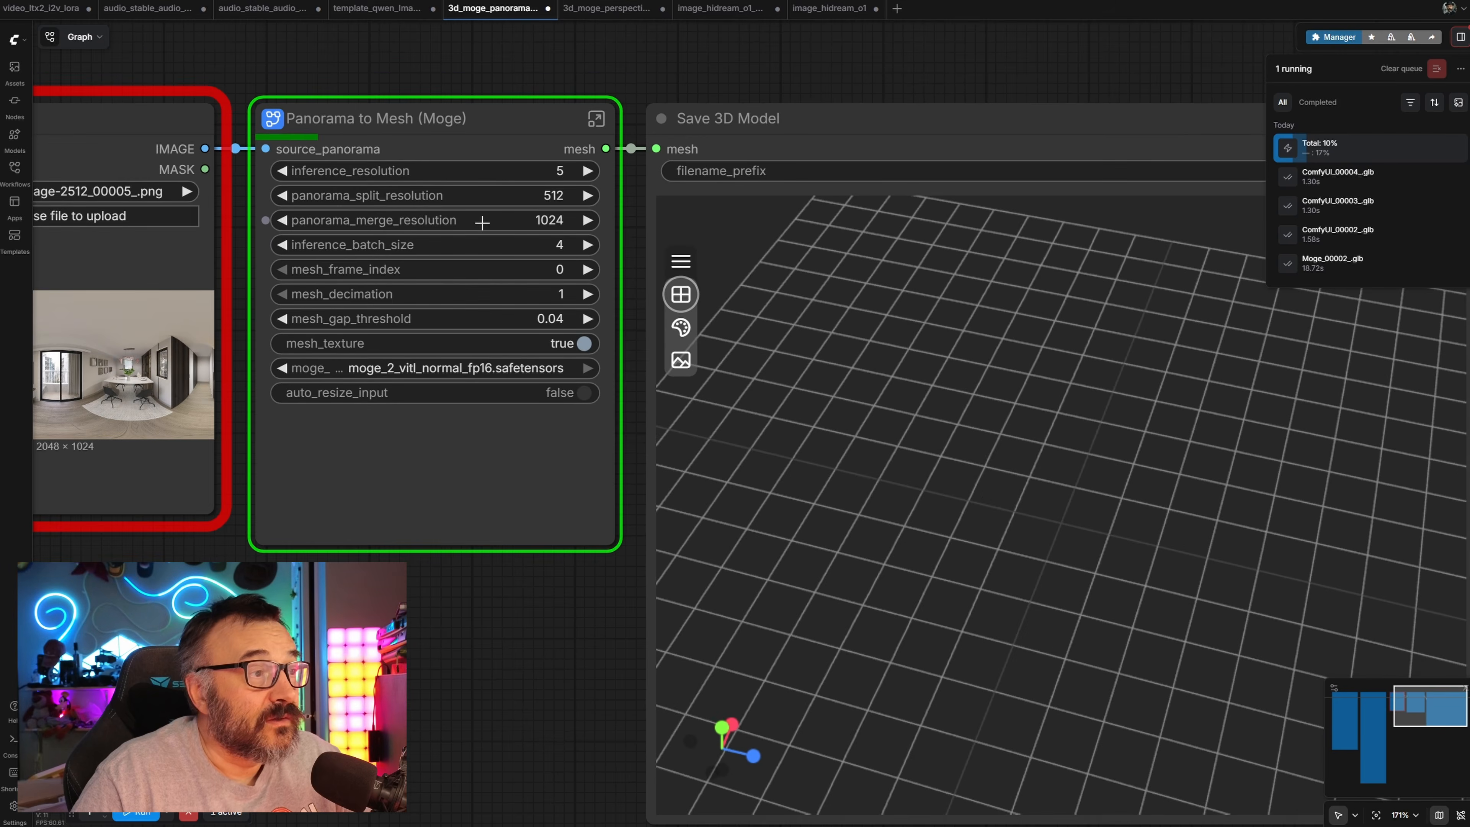
Step: Read the Model Link note on the MoGe research repo and checkpoint choices, highlighting the microsoft/MoGe link
{"action": "left_click_drag", "start_coordinate": [612, 671], "coordinate": [1331, 614]}
{"action": "left_click_drag", "start_coordinate": [322, 498], "coordinate": [1335, 450]}
{"action": "left_click_drag", "start_coordinate": [492, 125], "coordinate": [451, 172]}
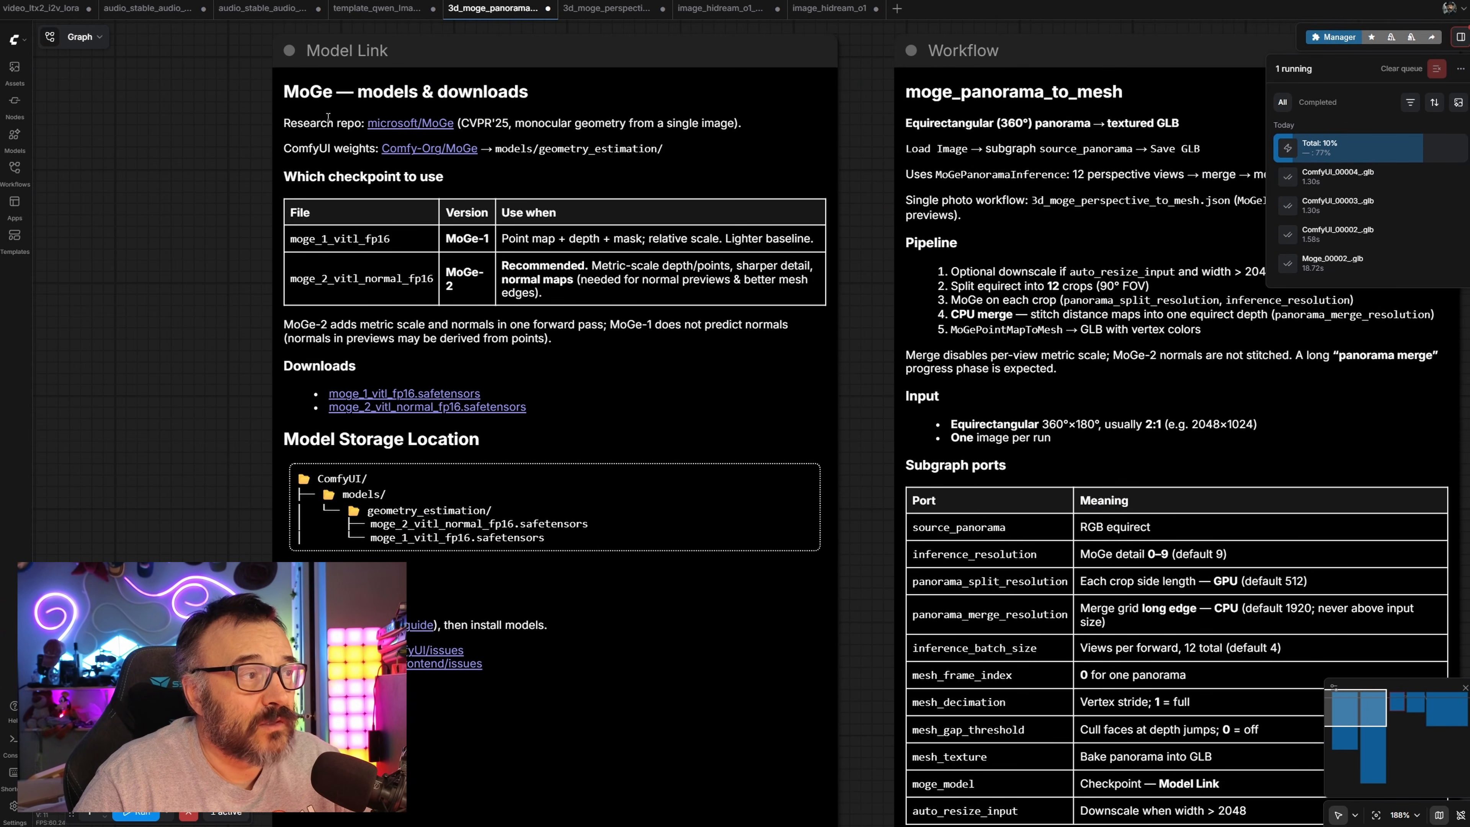
{"action": "left_click_drag", "start_coordinate": [369, 124], "coordinate": [455, 123]}
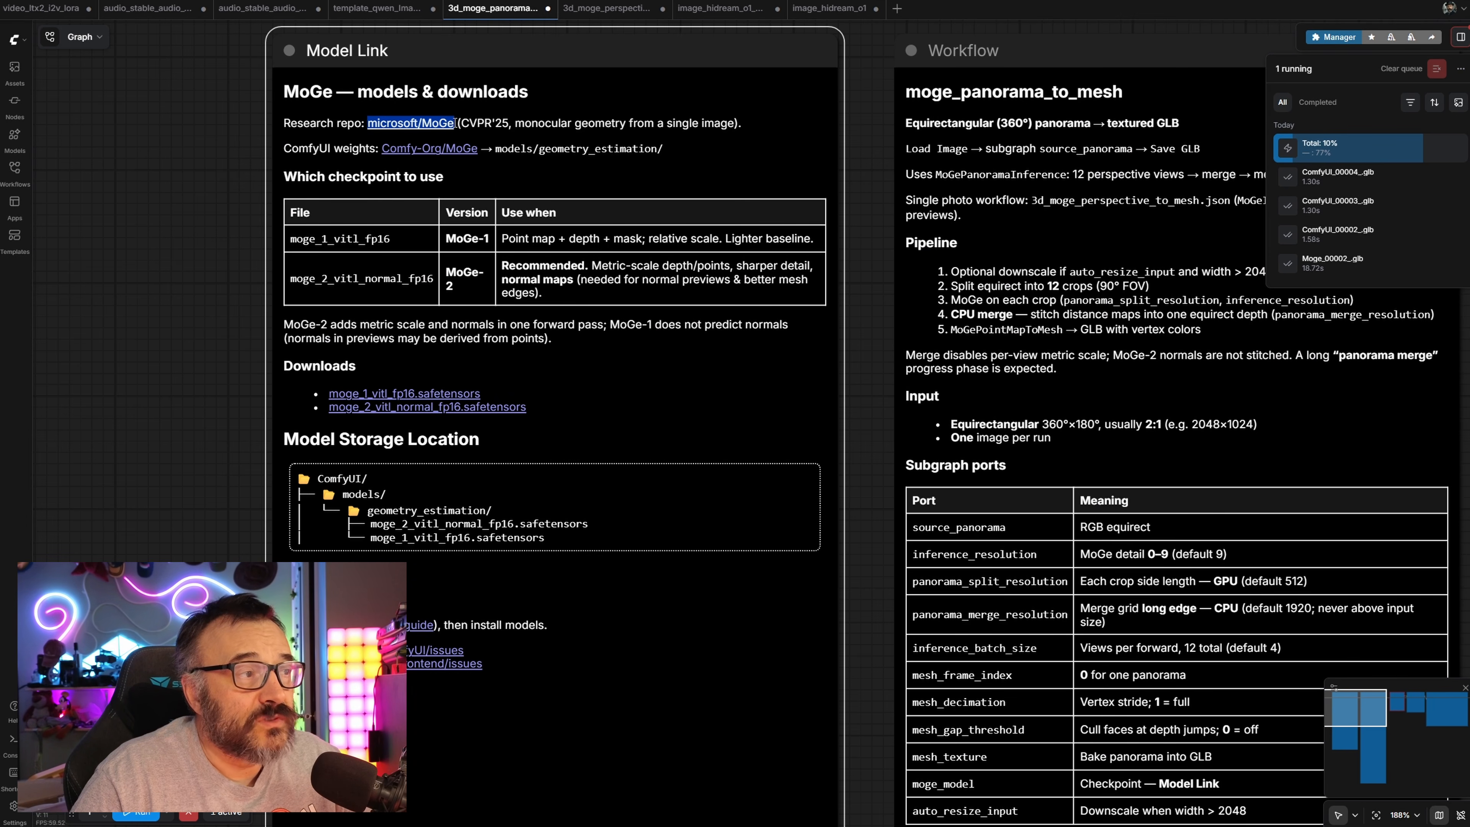
{"action": "left_click", "coordinate": [125, 167]}
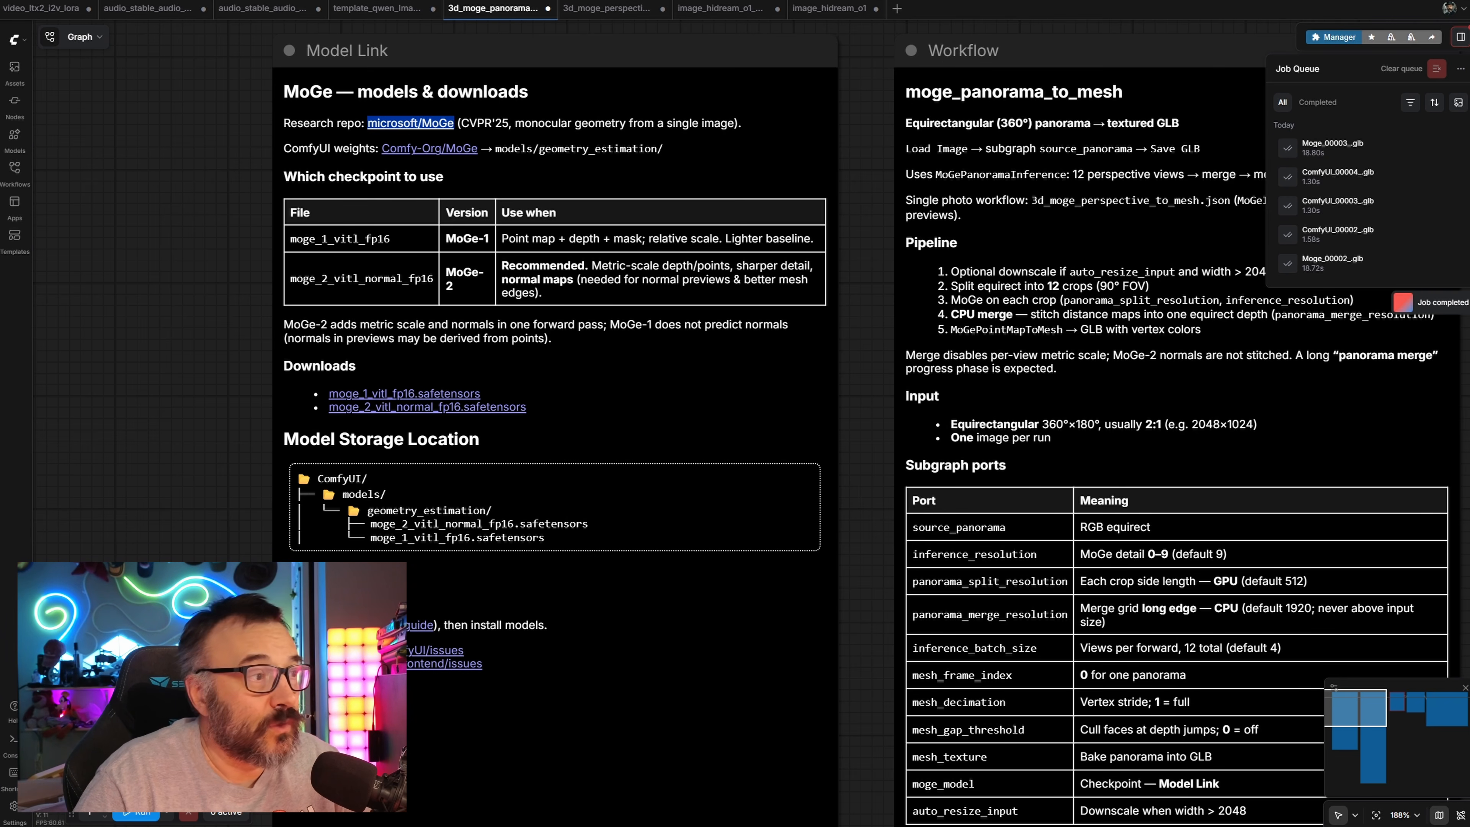
{"action": "scroll", "coordinate": [235, 274], "scroll_direction": "up", "scroll_amount": 4}
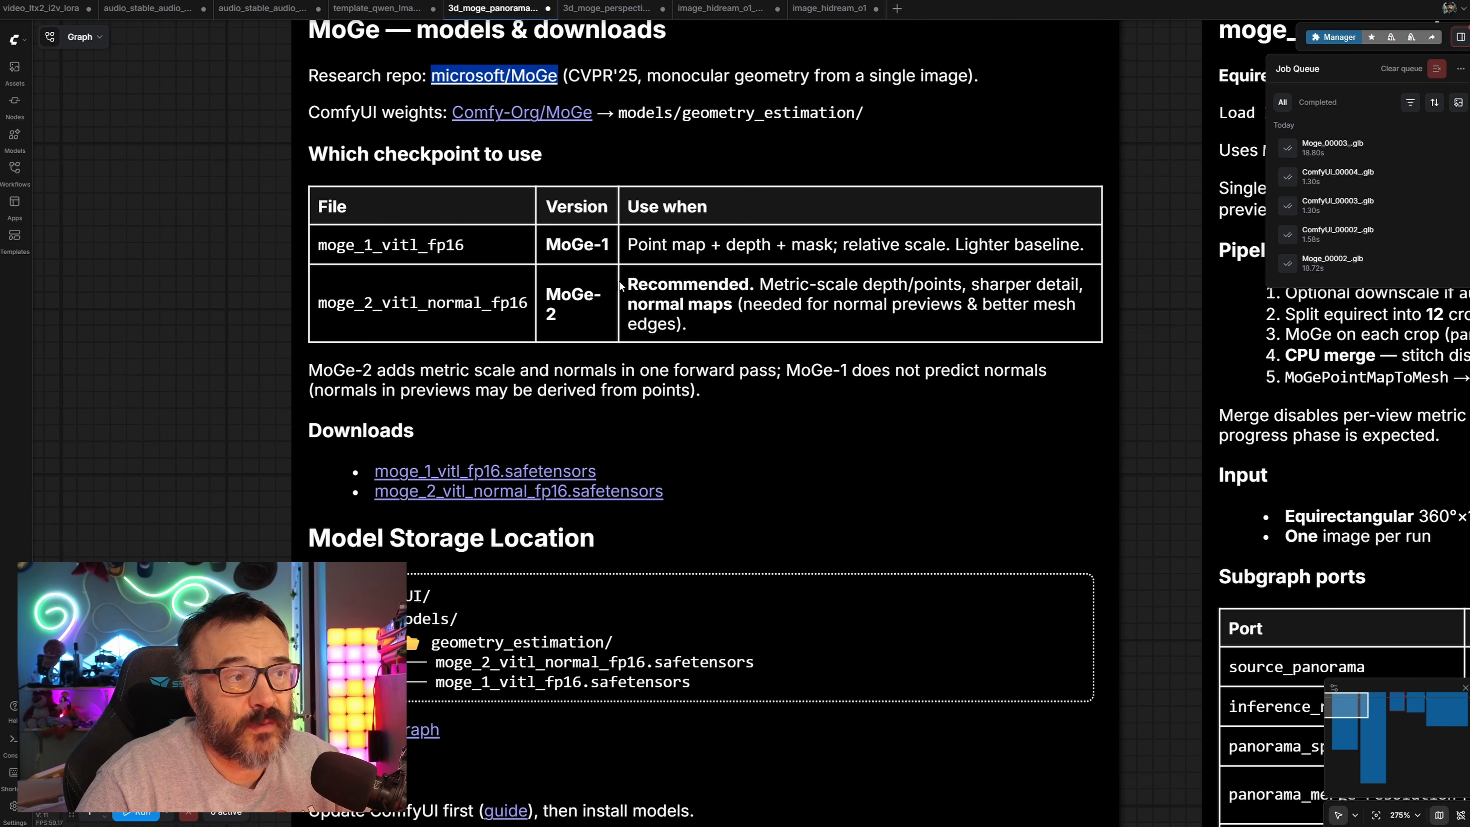
{"action": "scroll", "coordinate": [1124, 401], "scroll_direction": "down", "scroll_amount": 6}
Step: Orbit the generated room mesh in the Save 3D Model node and go inside to examine the sofa area and floor
{"action": "left_click_drag", "start_coordinate": [1129, 441], "coordinate": [2, 247]}
{"action": "left_click_drag", "start_coordinate": [804, 410], "coordinate": [272, 578]}
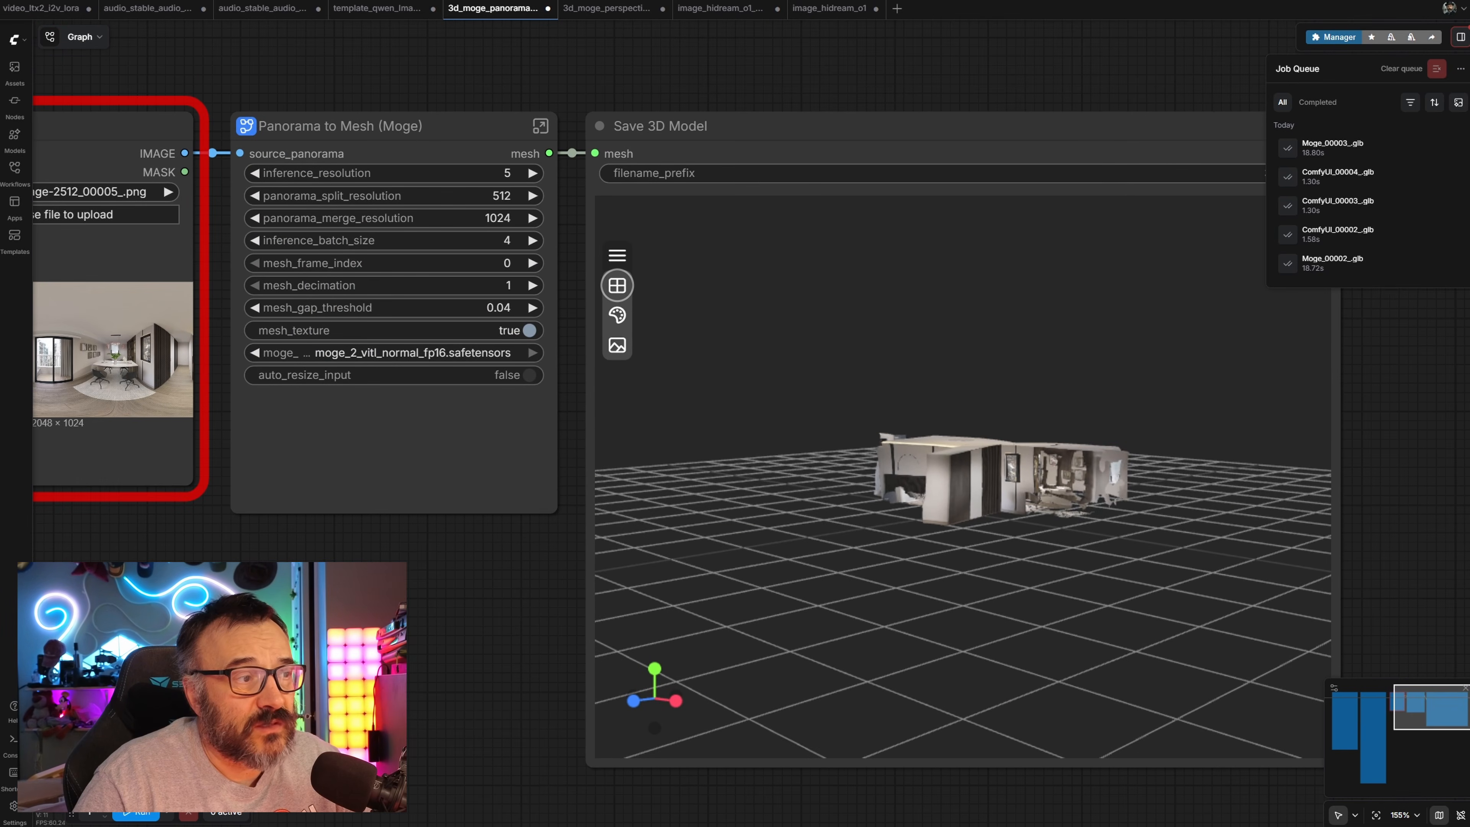
{"action": "left_click_drag", "start_coordinate": [1056, 507], "coordinate": [990, 519]}
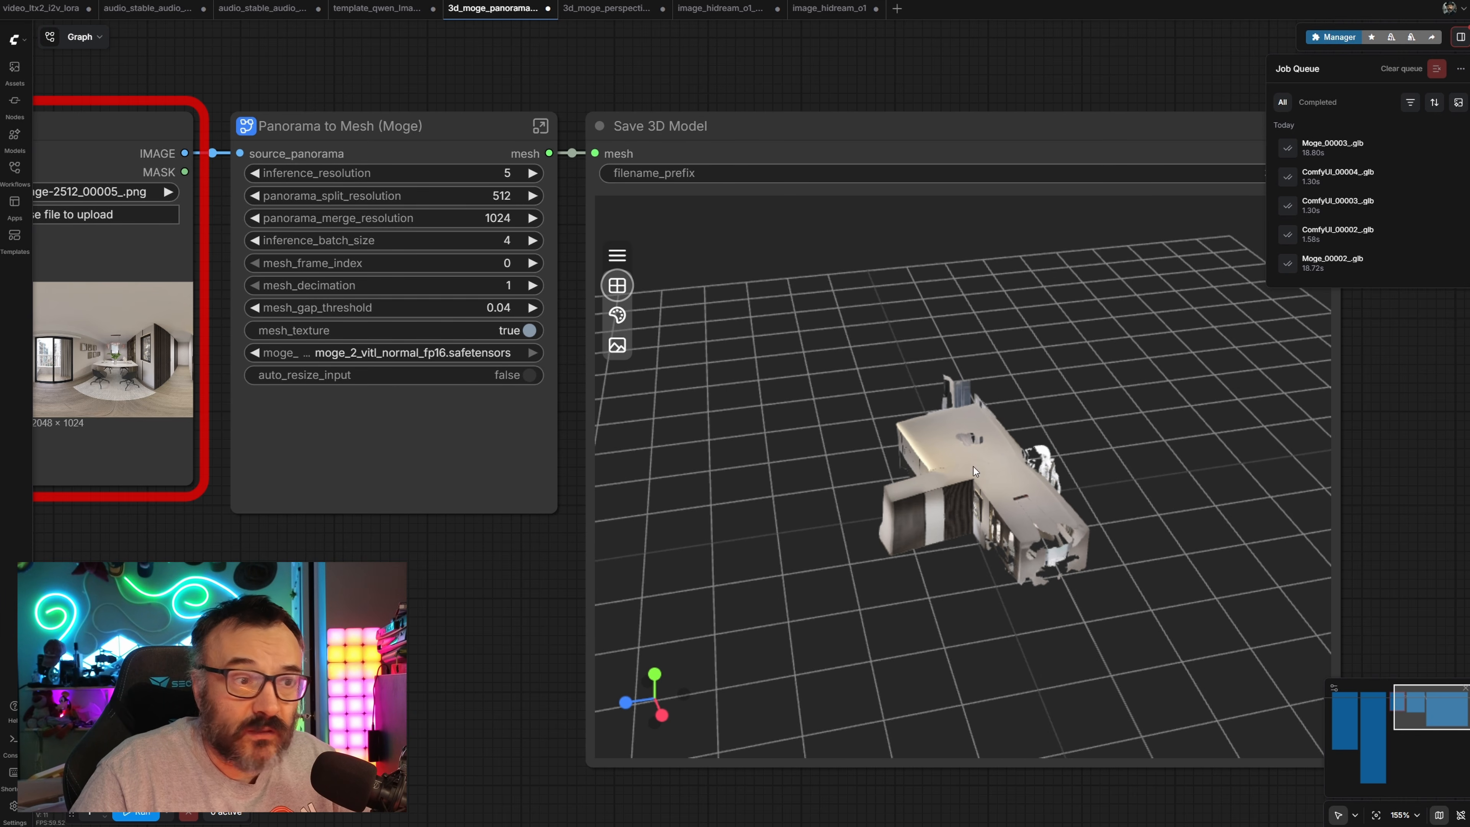
{"action": "left_click_drag", "start_coordinate": [973, 466], "coordinate": [947, 514]}
{"action": "scroll", "coordinate": [1011, 583], "scroll_direction": "up", "scroll_amount": 20}
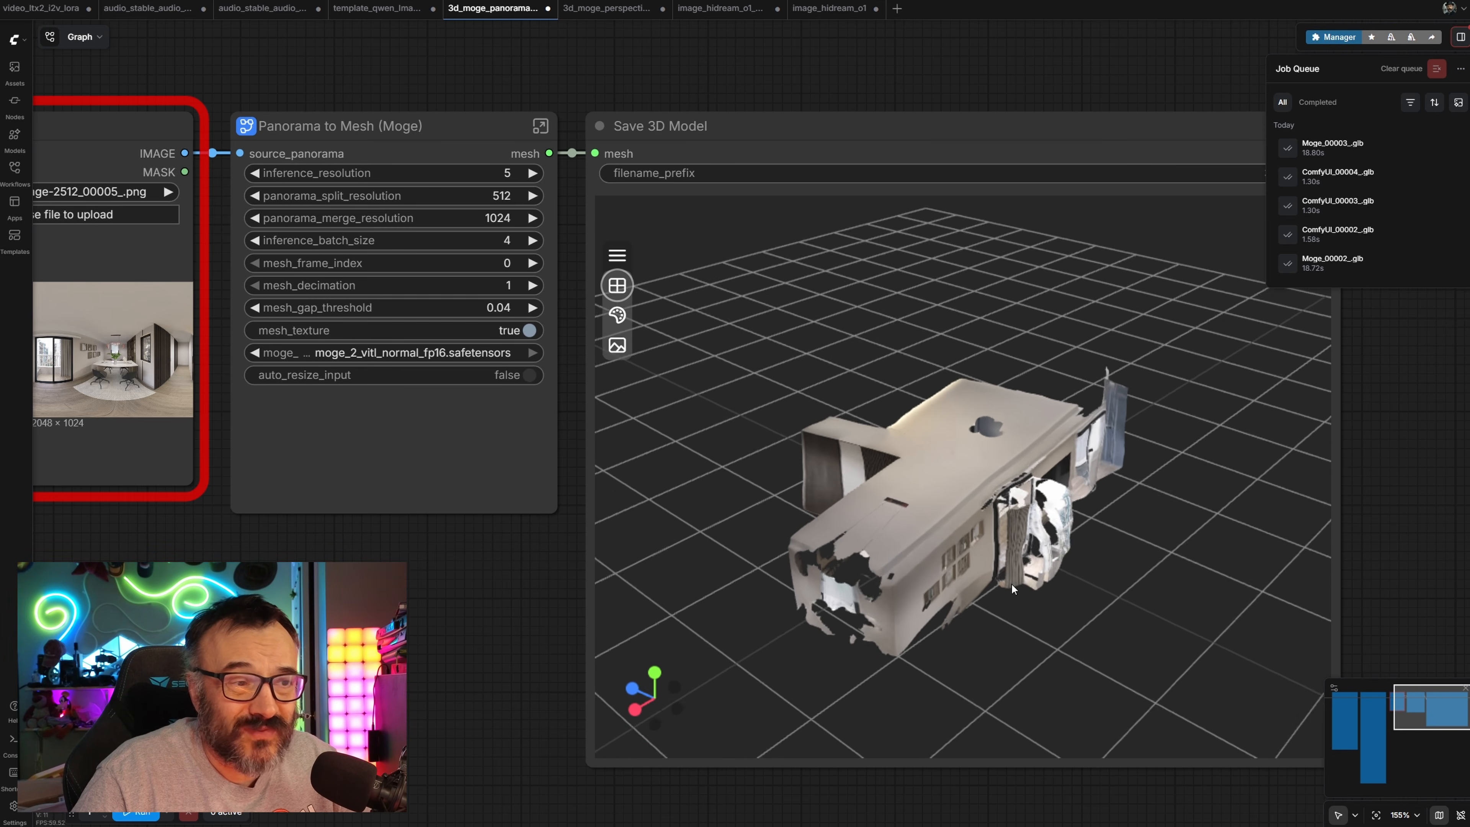
{"action": "scroll", "coordinate": [1041, 660], "scroll_direction": "down", "scroll_amount": 15}
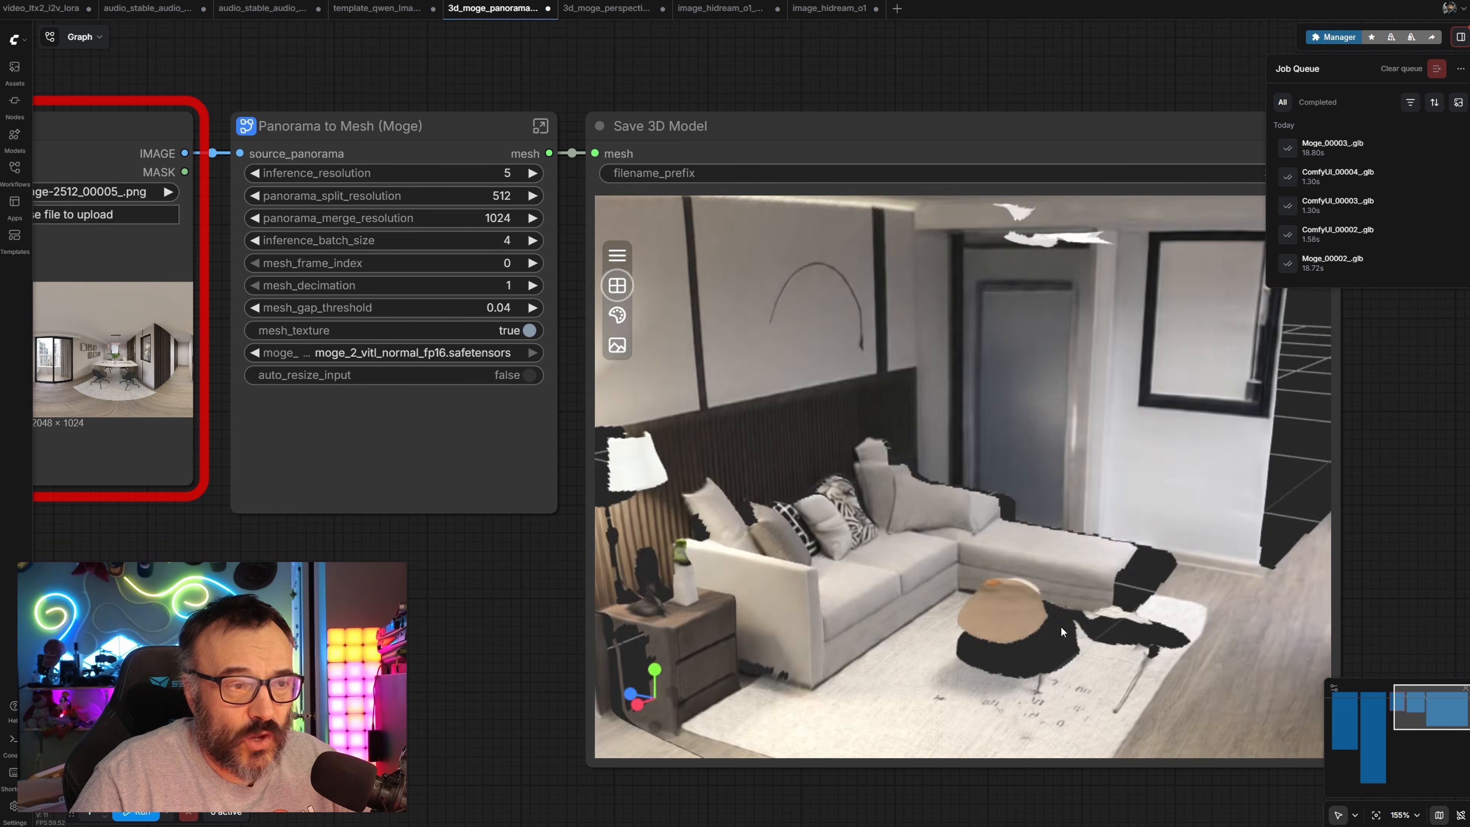
{"action": "scroll", "coordinate": [1065, 634], "scroll_direction": "up", "scroll_amount": 15}
{"action": "scroll", "coordinate": [1238, 698], "scroll_direction": "up", "scroll_amount": 8}
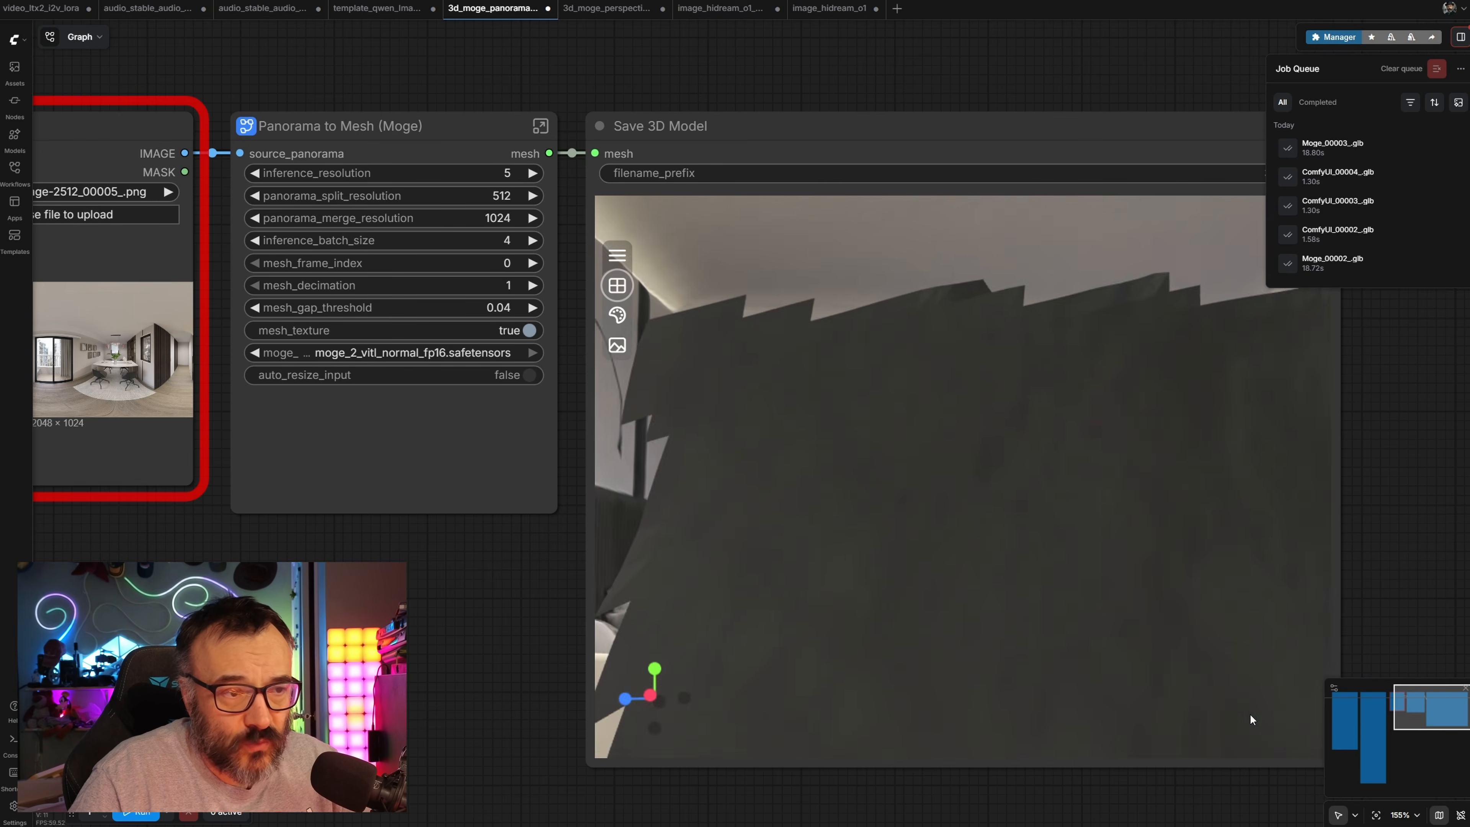
{"action": "left_click_drag", "start_coordinate": [1264, 709], "coordinate": [1049, 725]}
{"action": "left_click_drag", "start_coordinate": [1080, 726], "coordinate": [650, 353]}
{"action": "scroll", "coordinate": [652, 349], "scroll_direction": "up", "scroll_amount": 6}
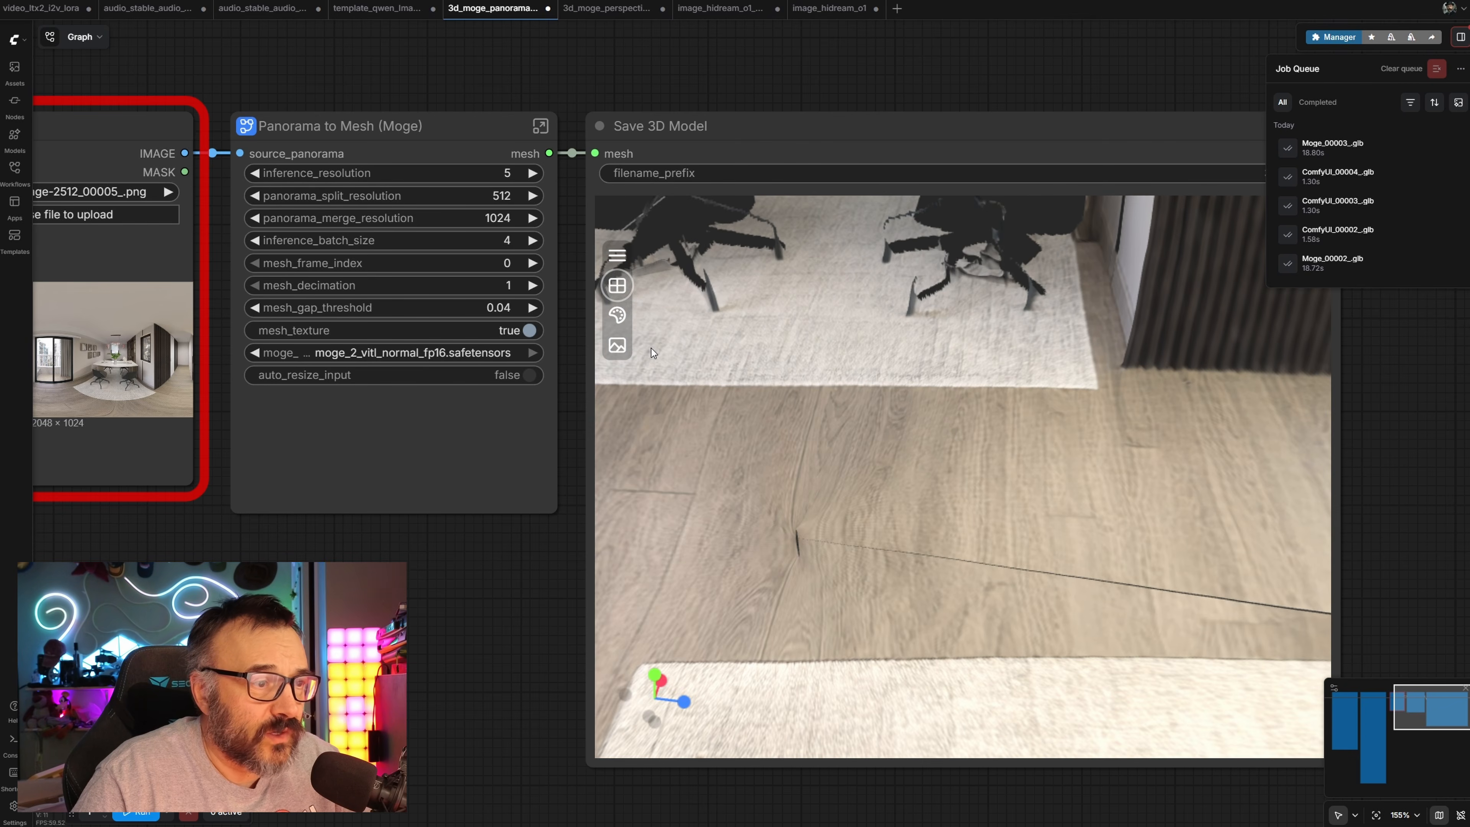
Step: Examine the room mesh from outside, covering the ceiling opening, the doors and the TV wall
{"action": "left_click_drag", "start_coordinate": [825, 355], "coordinate": [1050, 368]}
{"action": "scroll", "coordinate": [991, 542], "scroll_direction": "down", "scroll_amount": 10}
{"action": "scroll", "coordinate": [1084, 458], "scroll_direction": "up", "scroll_amount": 3}
{"action": "scroll", "coordinate": [1050, 367], "scroll_direction": "up", "scroll_amount": 10}
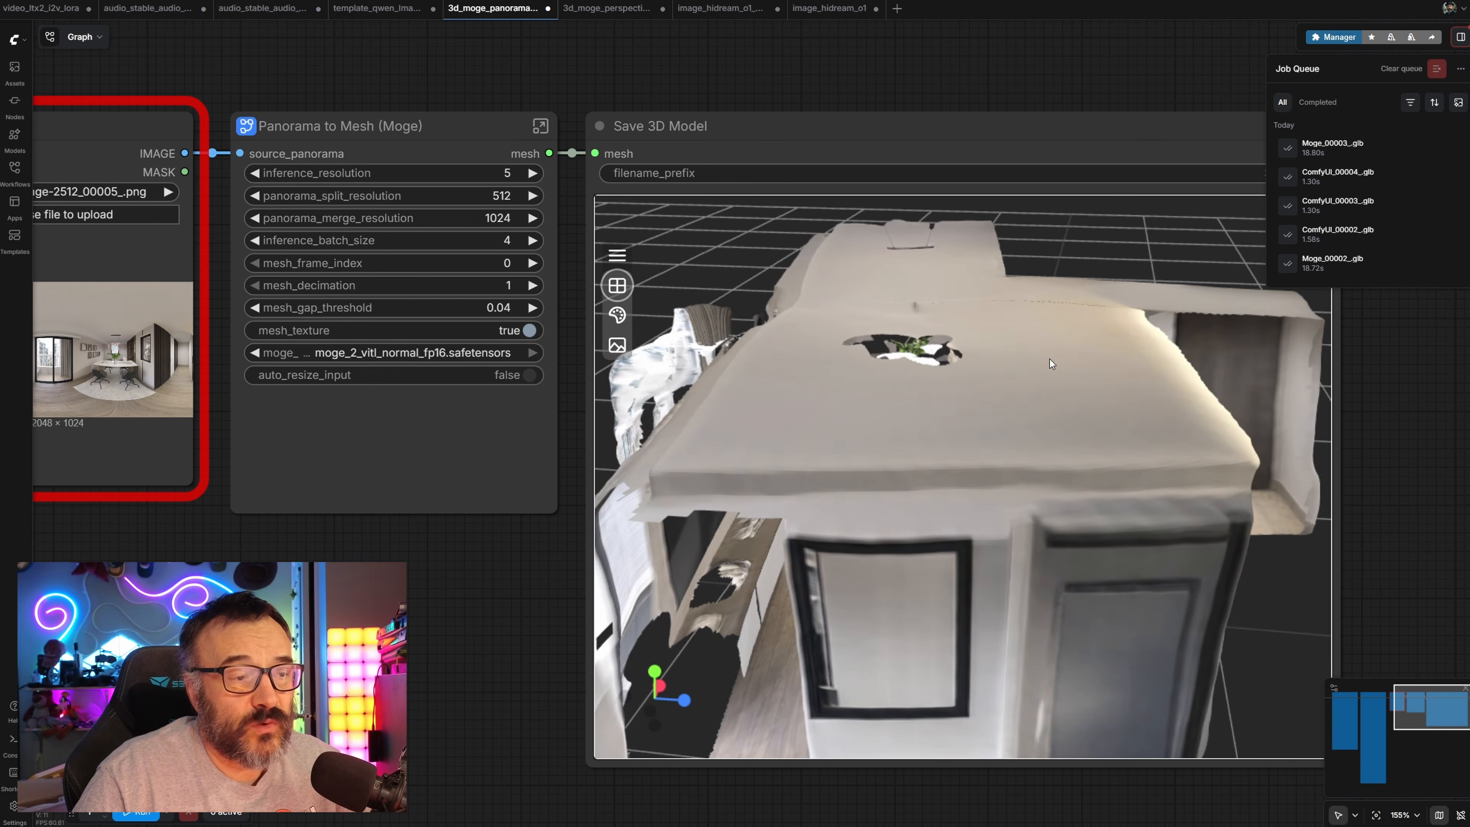
{"action": "scroll", "coordinate": [1042, 369], "scroll_direction": "down", "scroll_amount": 5}
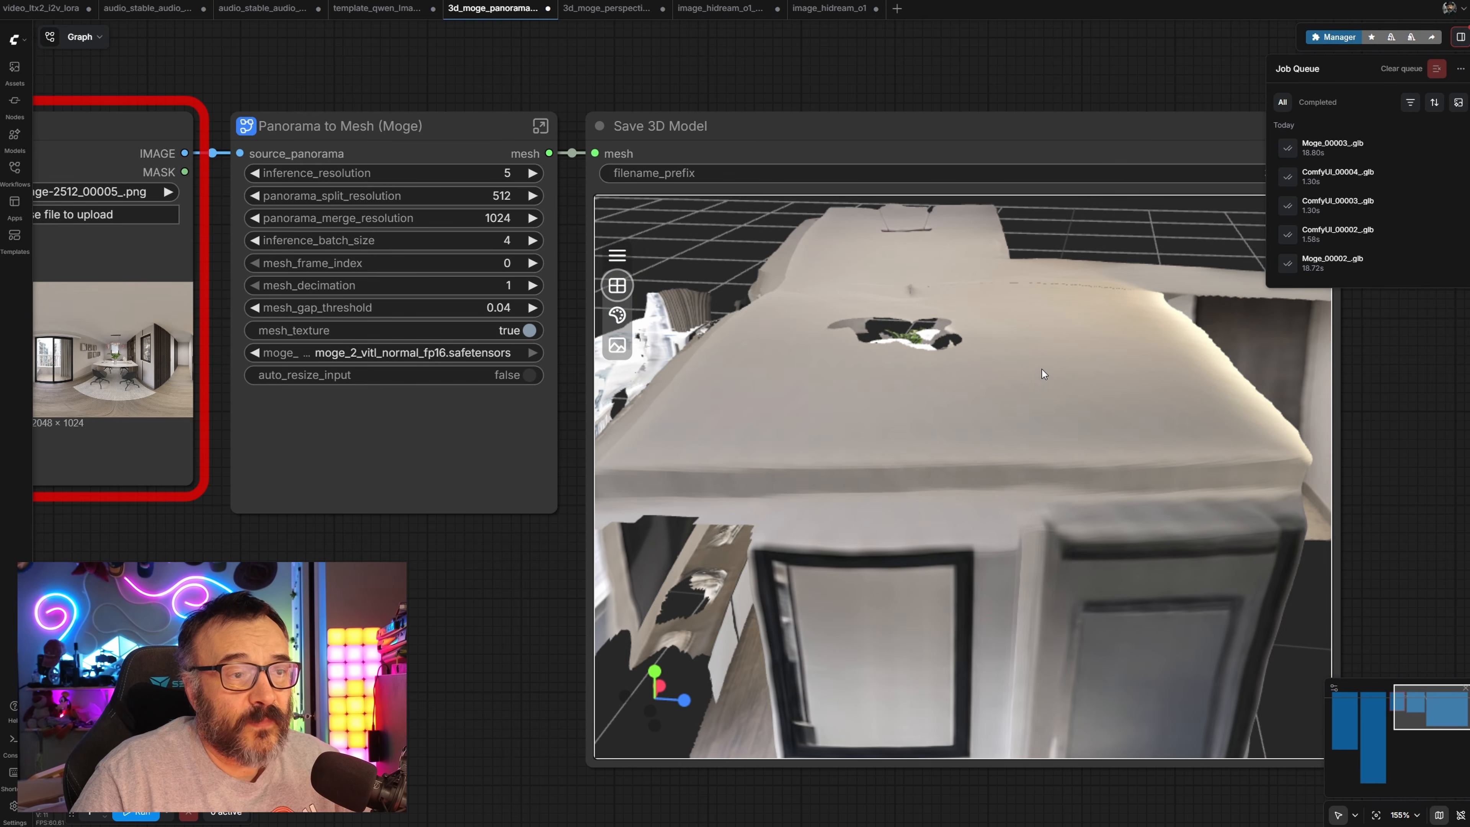
{"action": "left_click_drag", "start_coordinate": [1042, 369], "coordinate": [991, 365]}
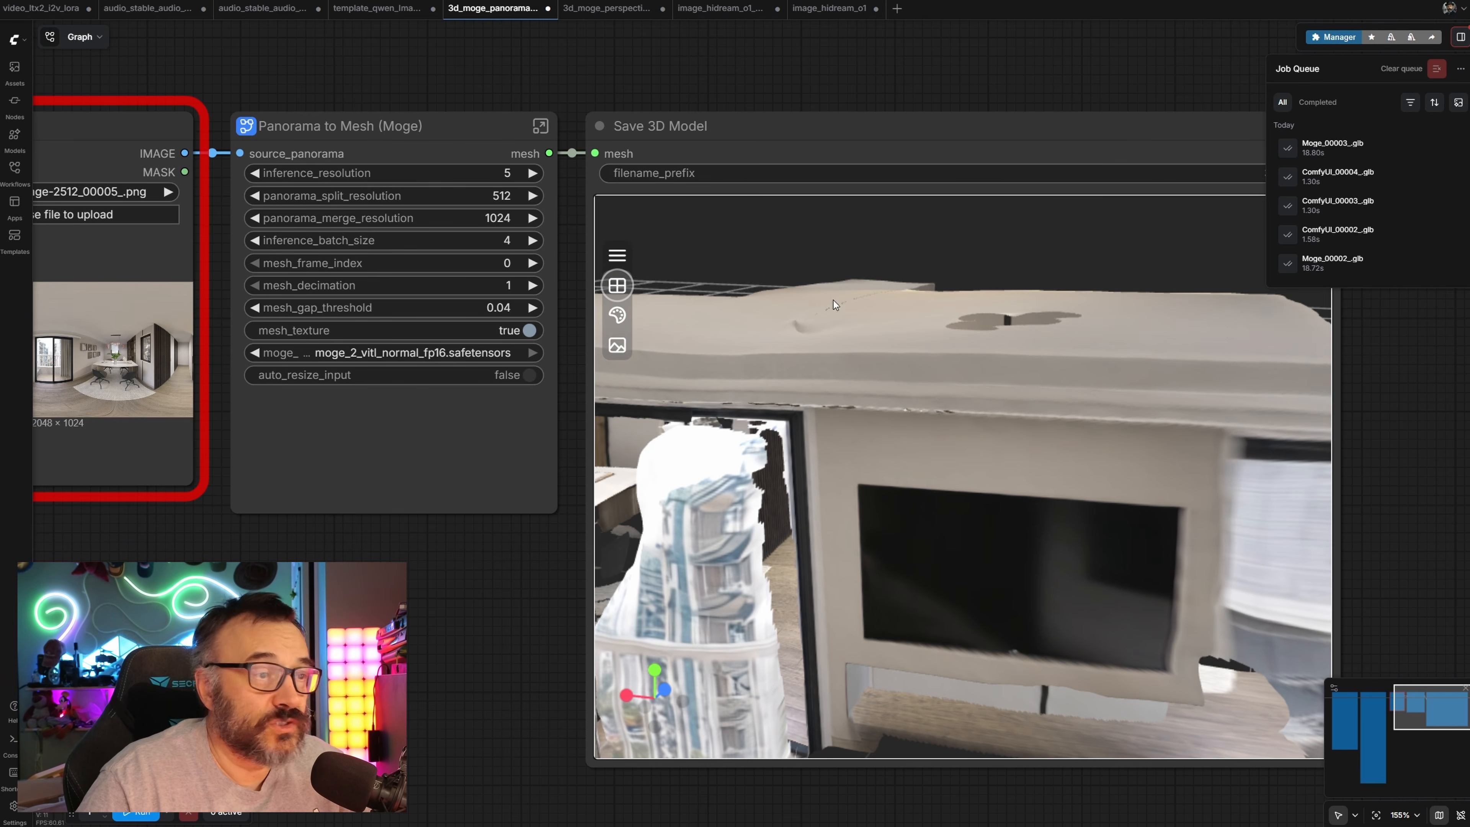
{"action": "scroll", "coordinate": [835, 305], "scroll_direction": "down", "scroll_amount": 5}
{"action": "left_click_drag", "start_coordinate": [371, 621], "coordinate": [394, 596]}
{"action": "scroll", "coordinate": [394, 596], "scroll_direction": "down", "scroll_amount": 1}
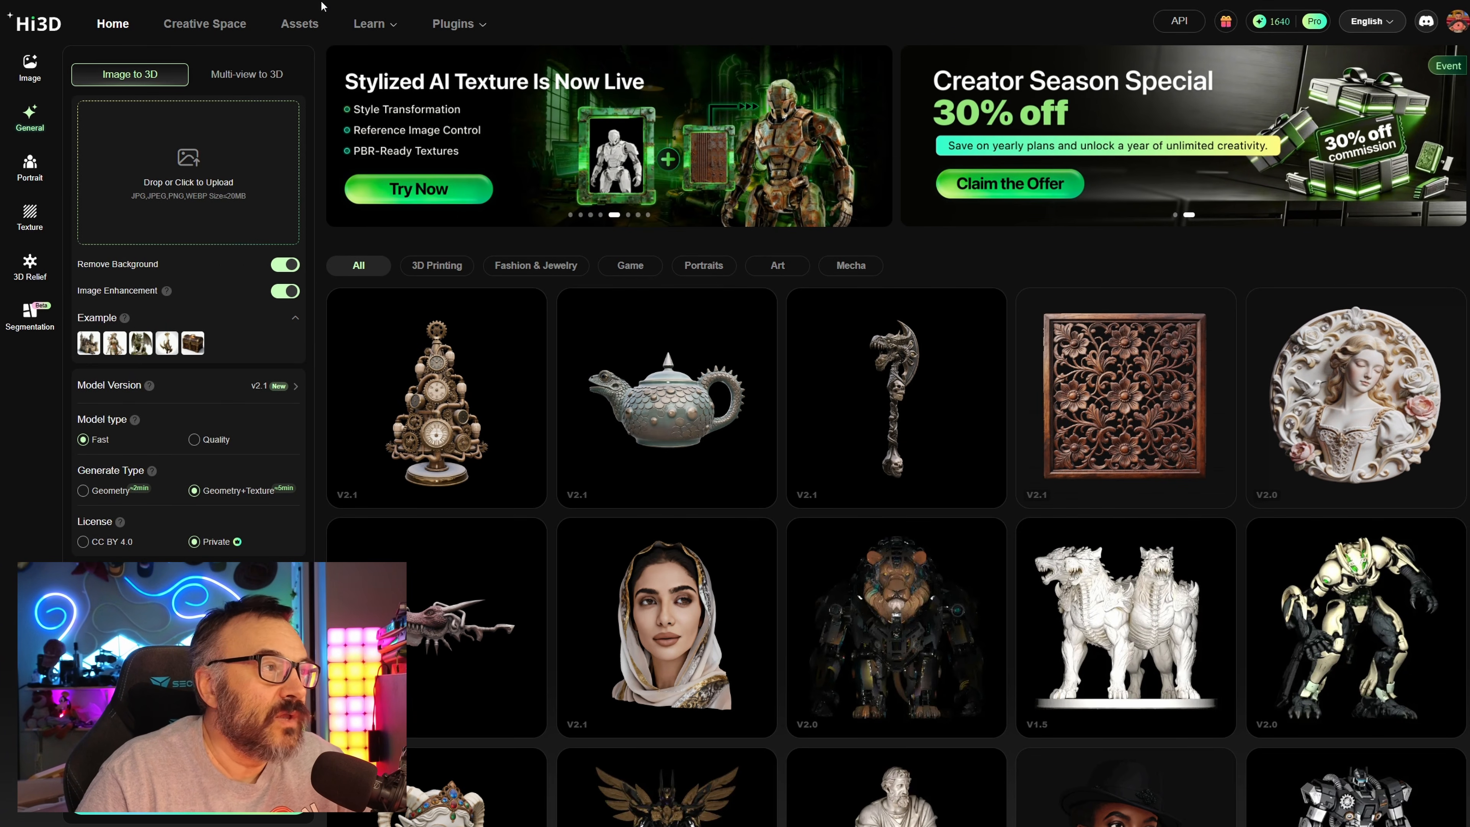
Step: In Hi3D, browse the model assets, open the steampunk dragon miniature dated 2026-04-08 and rotate it for inspection
{"action": "left_click", "coordinate": [299, 24]}
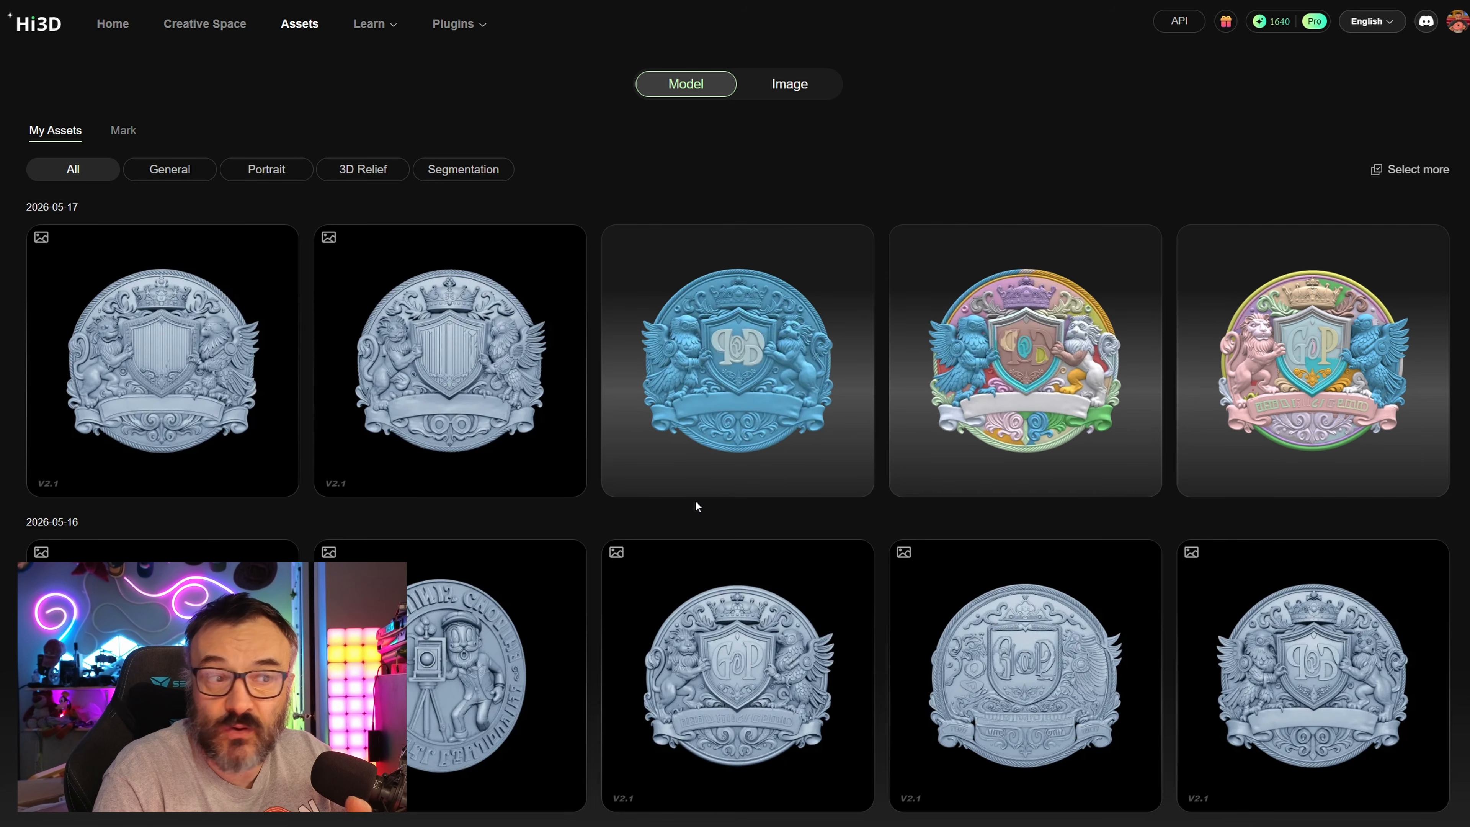
{"action": "scroll", "coordinate": [665, 463], "scroll_direction": "down", "scroll_amount": 3}
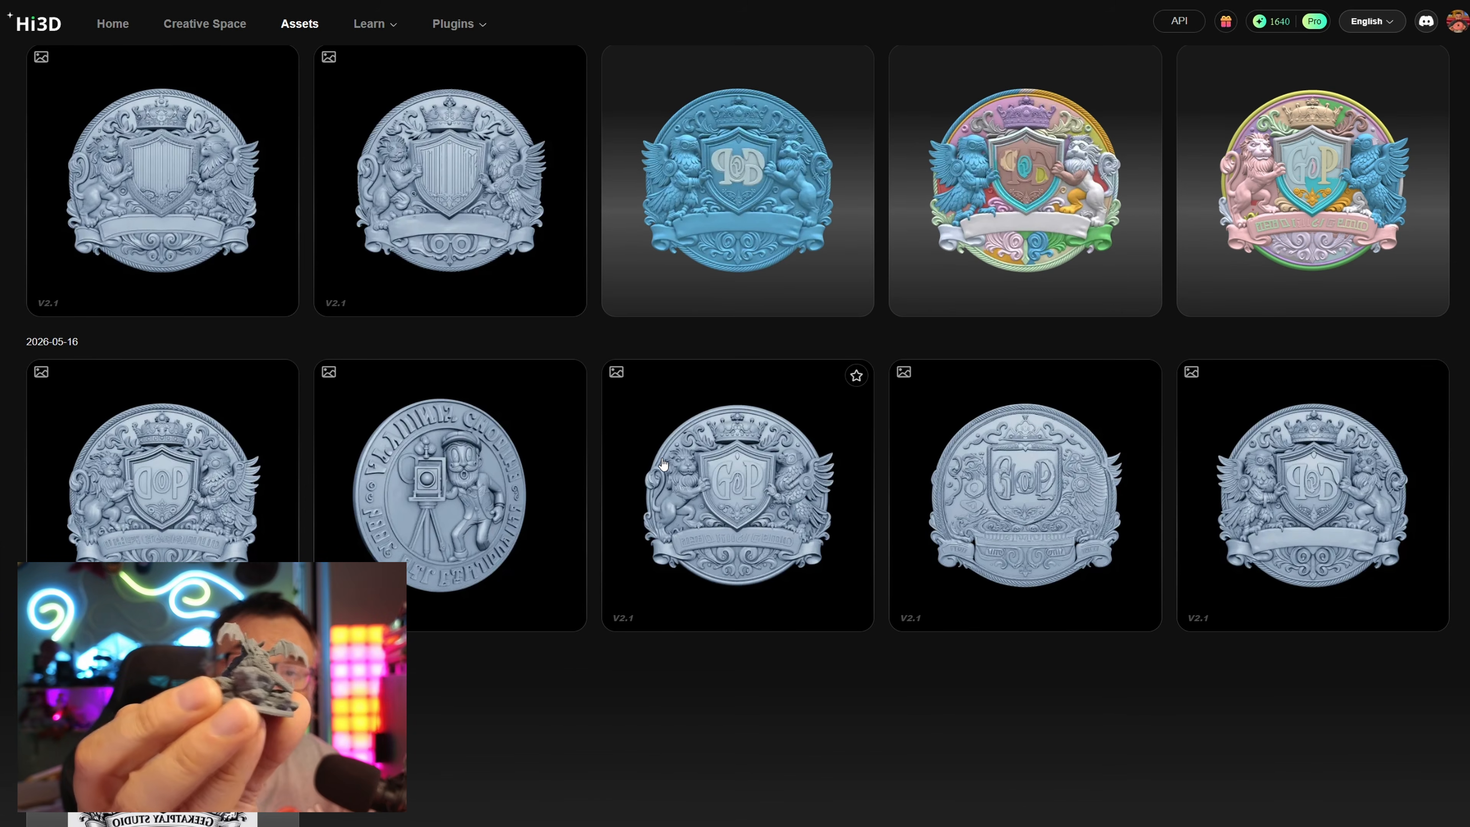
{"action": "scroll", "coordinate": [590, 444], "scroll_direction": "down", "scroll_amount": 15}
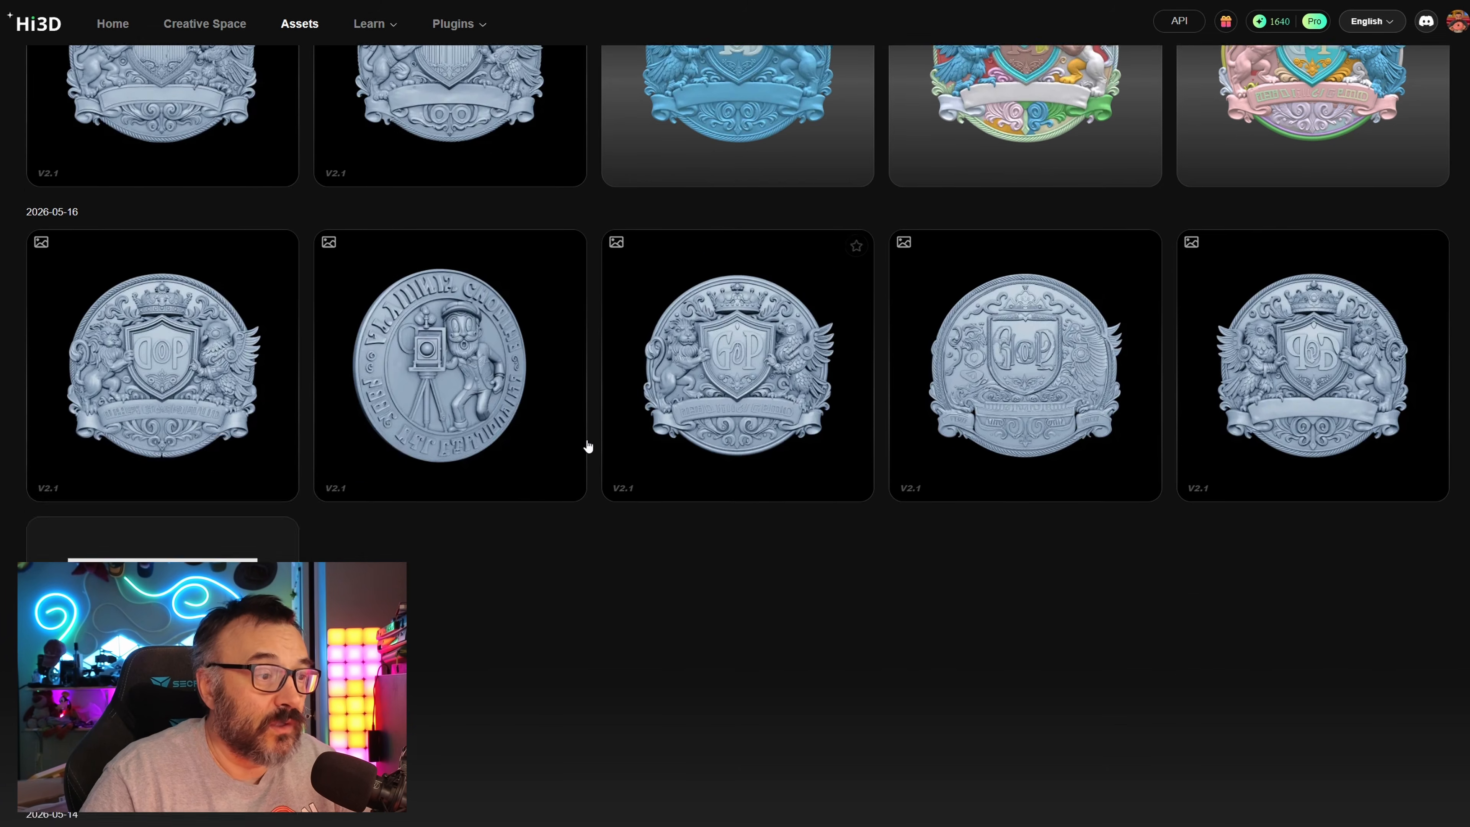
{"action": "scroll", "coordinate": [591, 445], "scroll_direction": "down", "scroll_amount": 15}
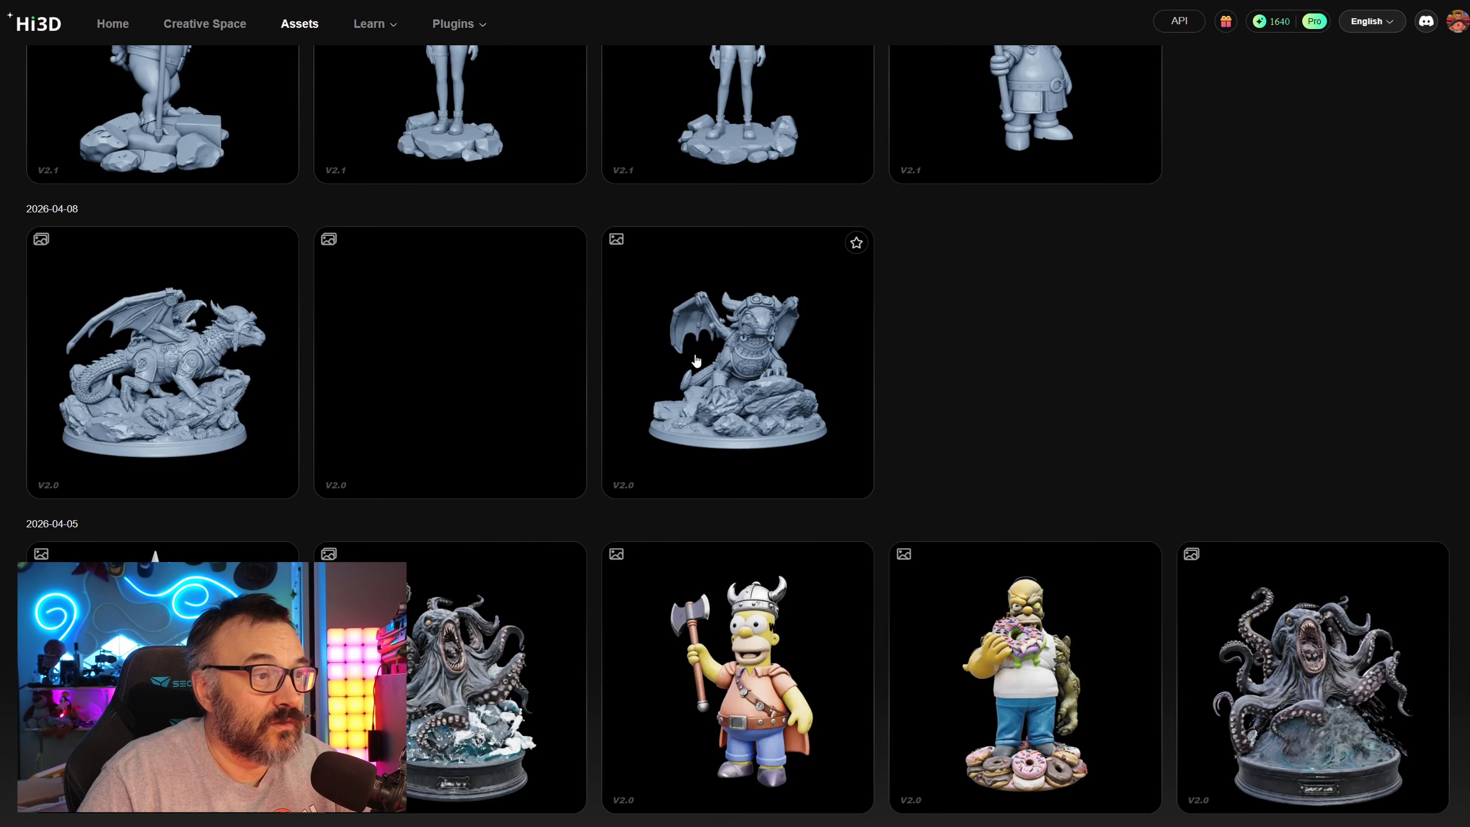
{"action": "left_click", "coordinate": [696, 361]}
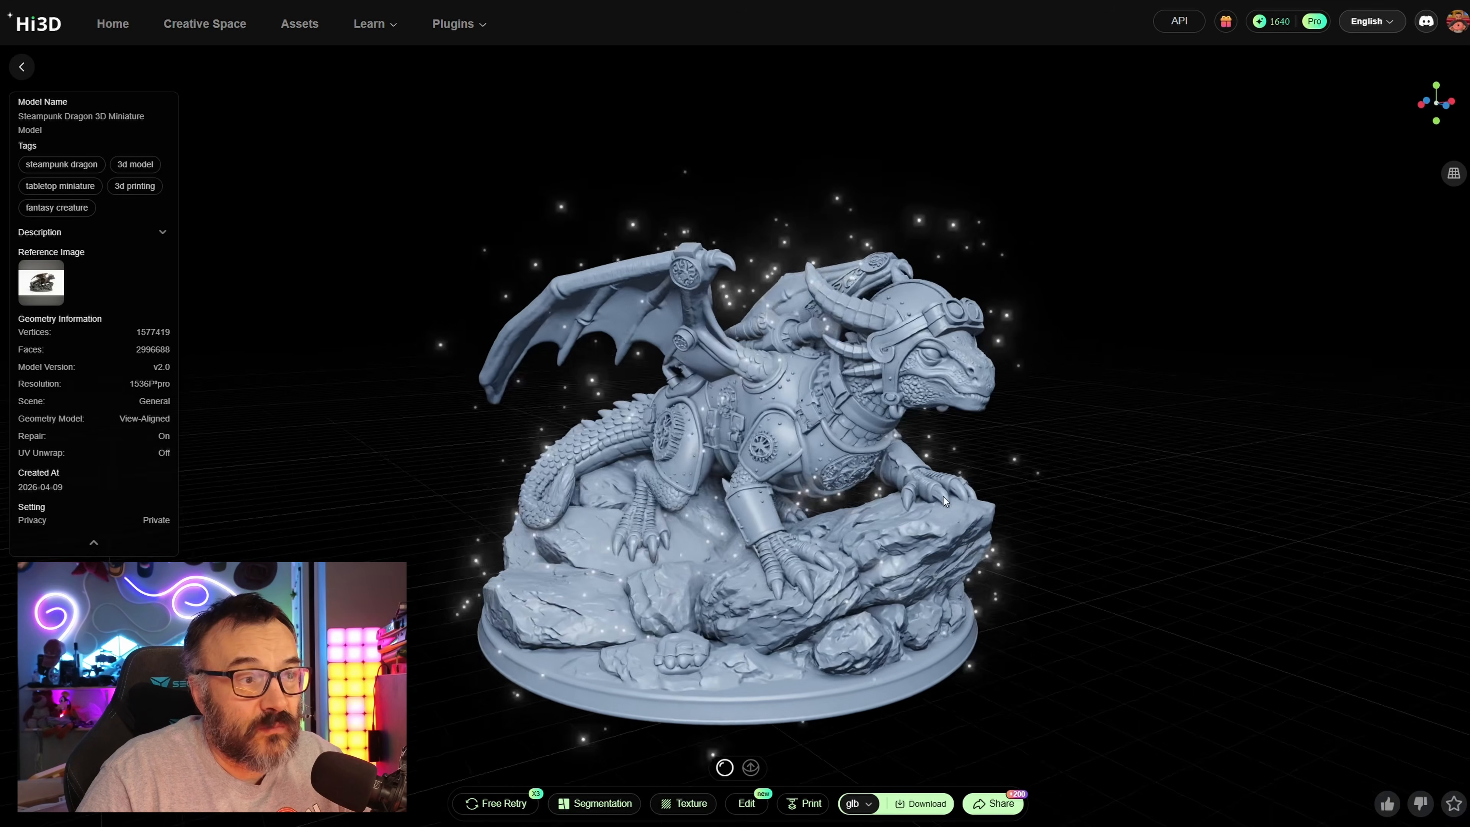
{"action": "left_click_drag", "start_coordinate": [1012, 491], "coordinate": [922, 507]}
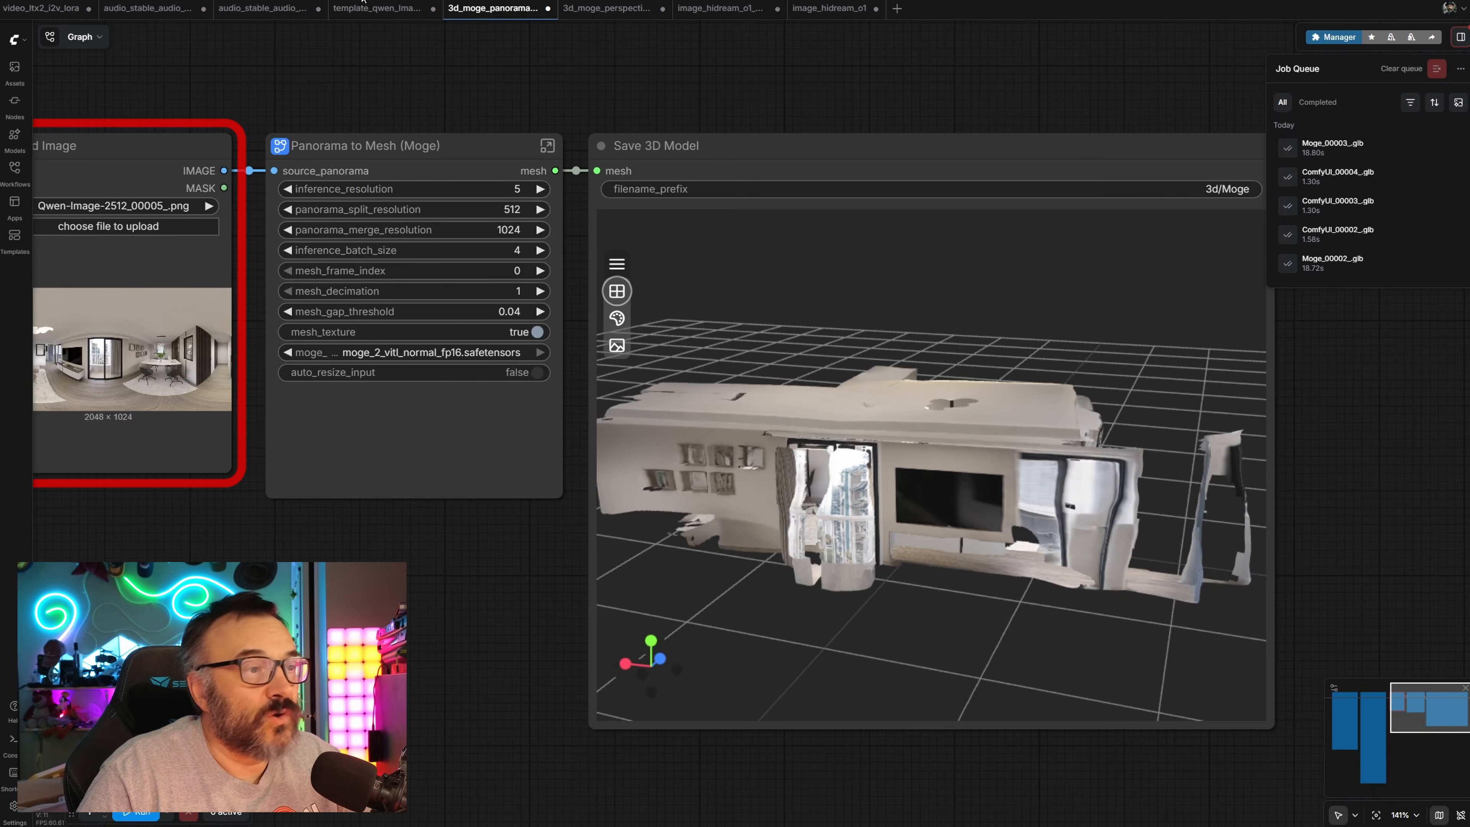
Step: Return to the ComfyUI panorama-to-mesh workflow and view the room mesh from another angle alongside its source panorama
{"action": "left_click_drag", "start_coordinate": [1133, 484], "coordinate": [1092, 484]}
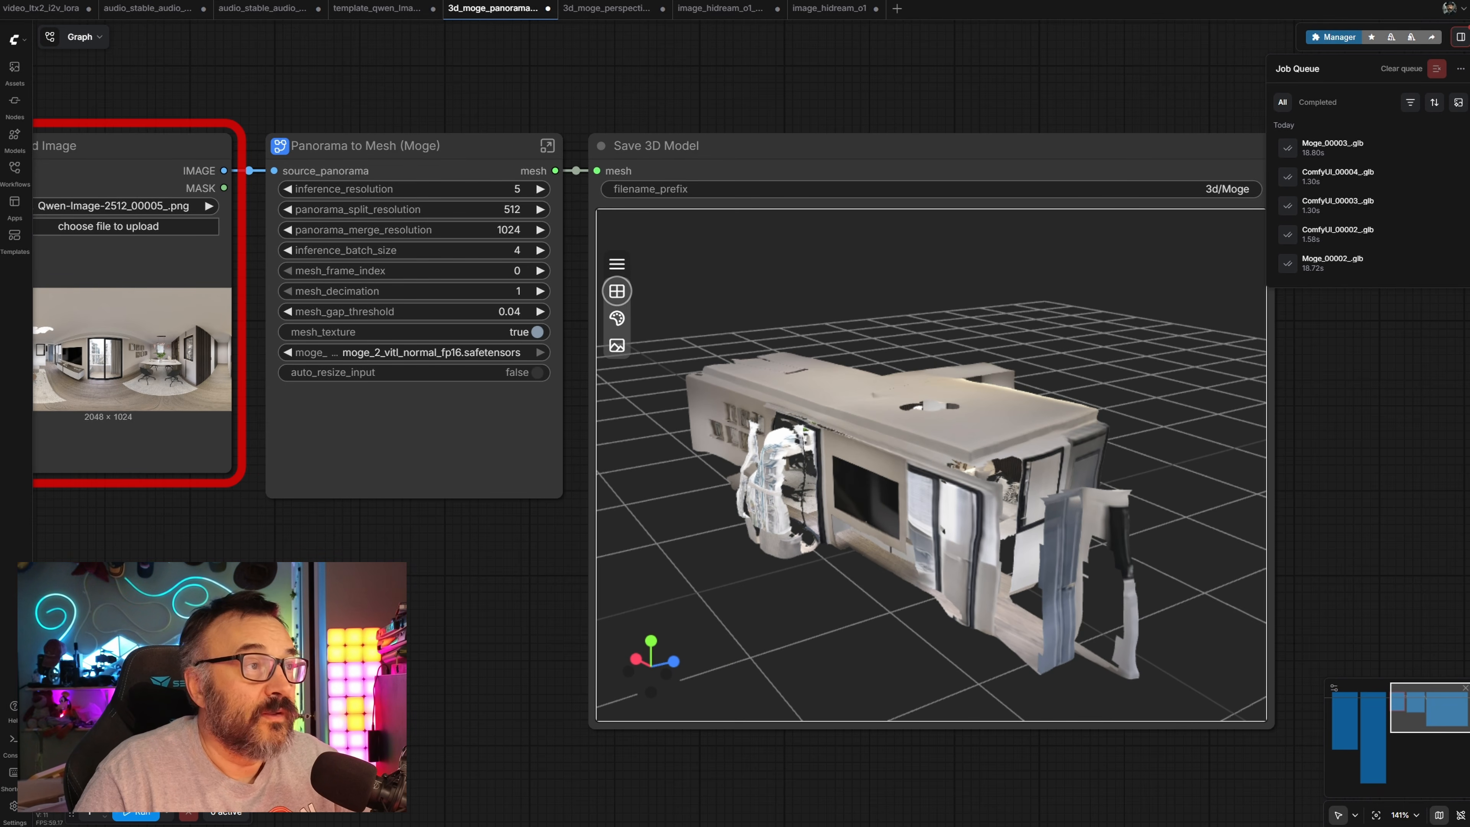
{"action": "left_click_drag", "start_coordinate": [701, 67], "coordinate": [875, 74]}
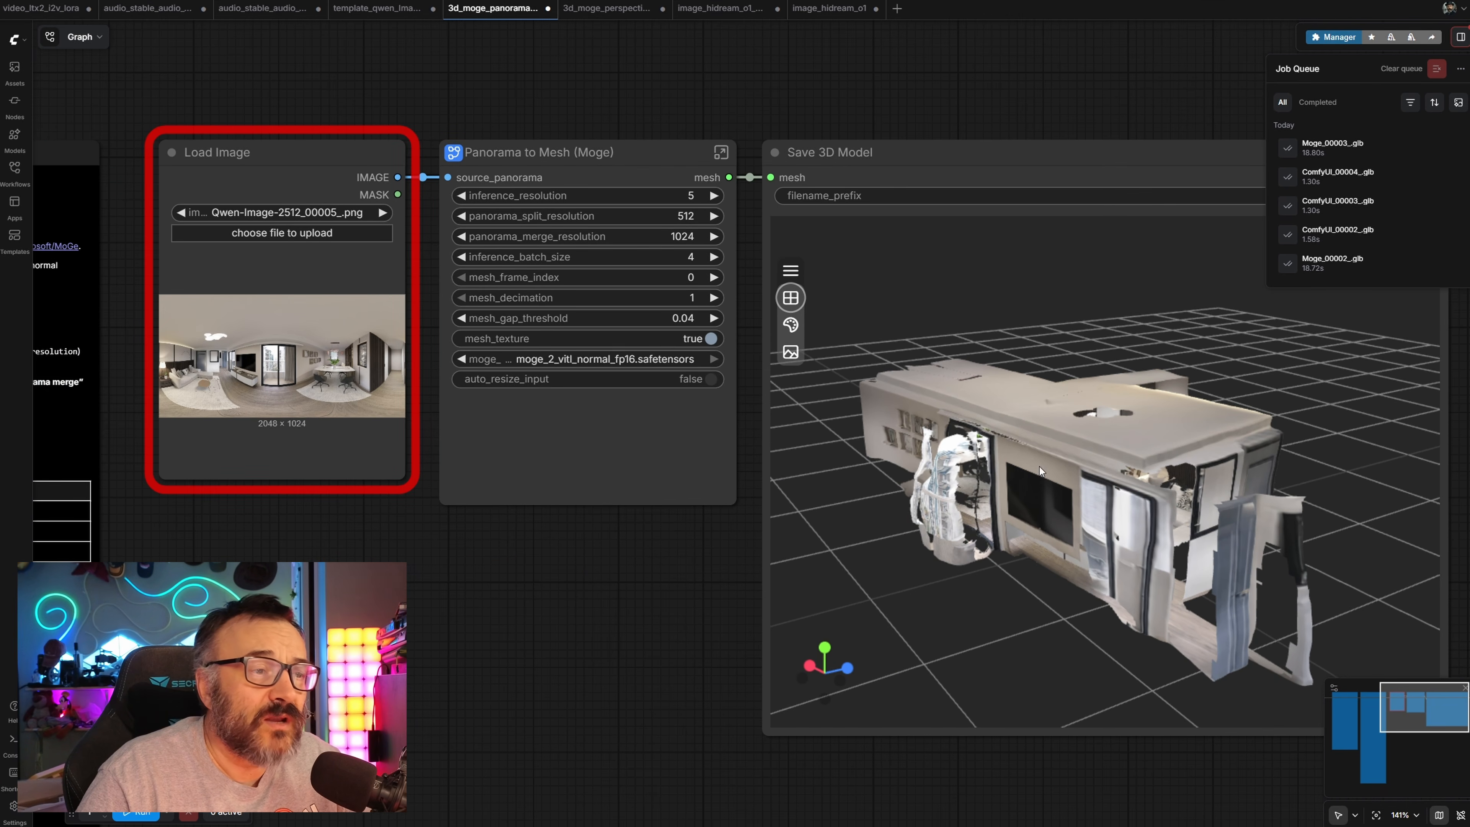
{"action": "left_click_drag", "start_coordinate": [1074, 75], "coordinate": [876, 116]}
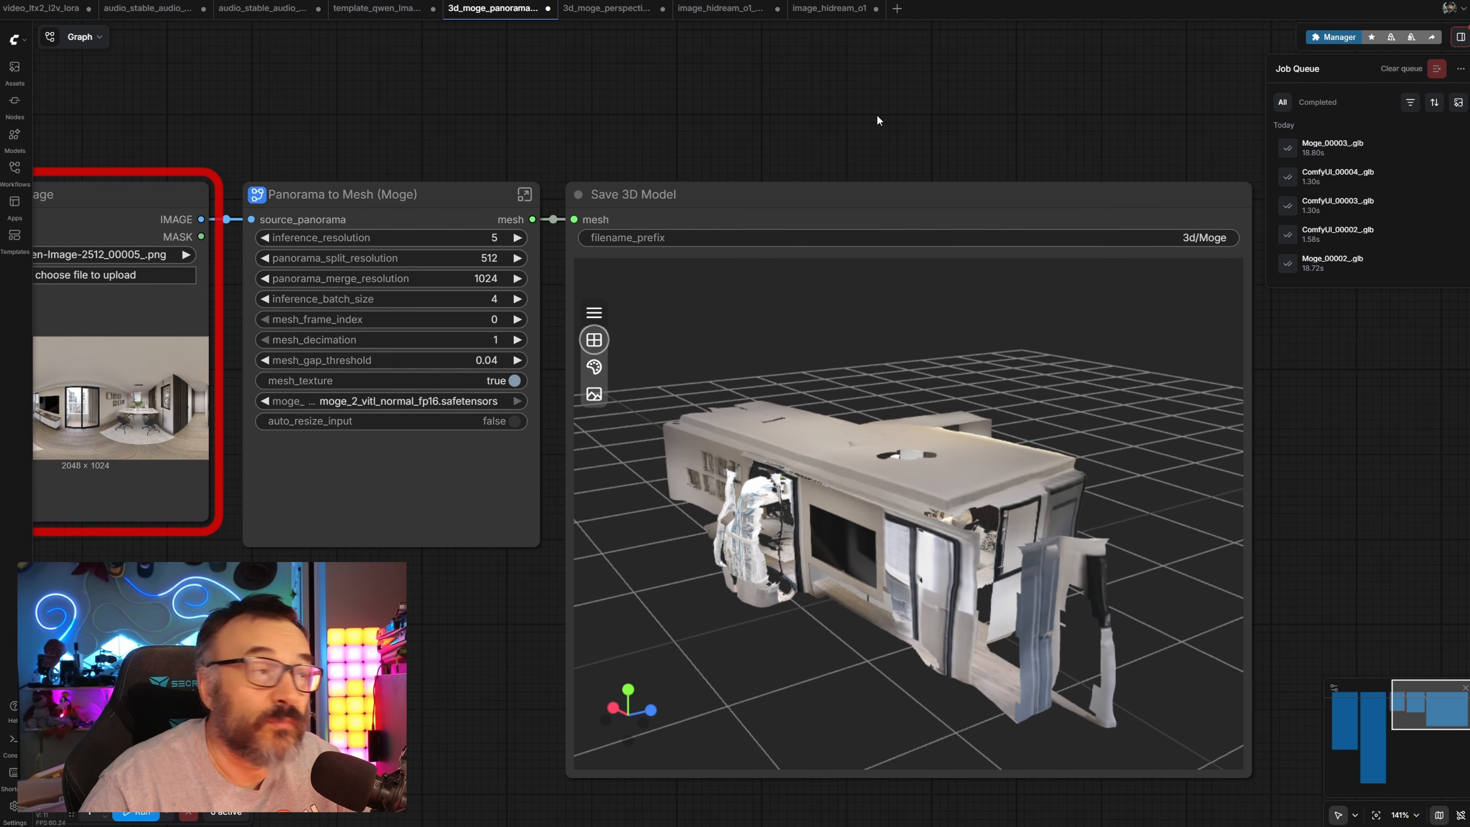
Step: Switch to the MoGe perspective image-to-mesh workflow and review its source image, subgraph settings and depth, mask and normal previews
{"action": "left_click", "coordinate": [605, 9]}
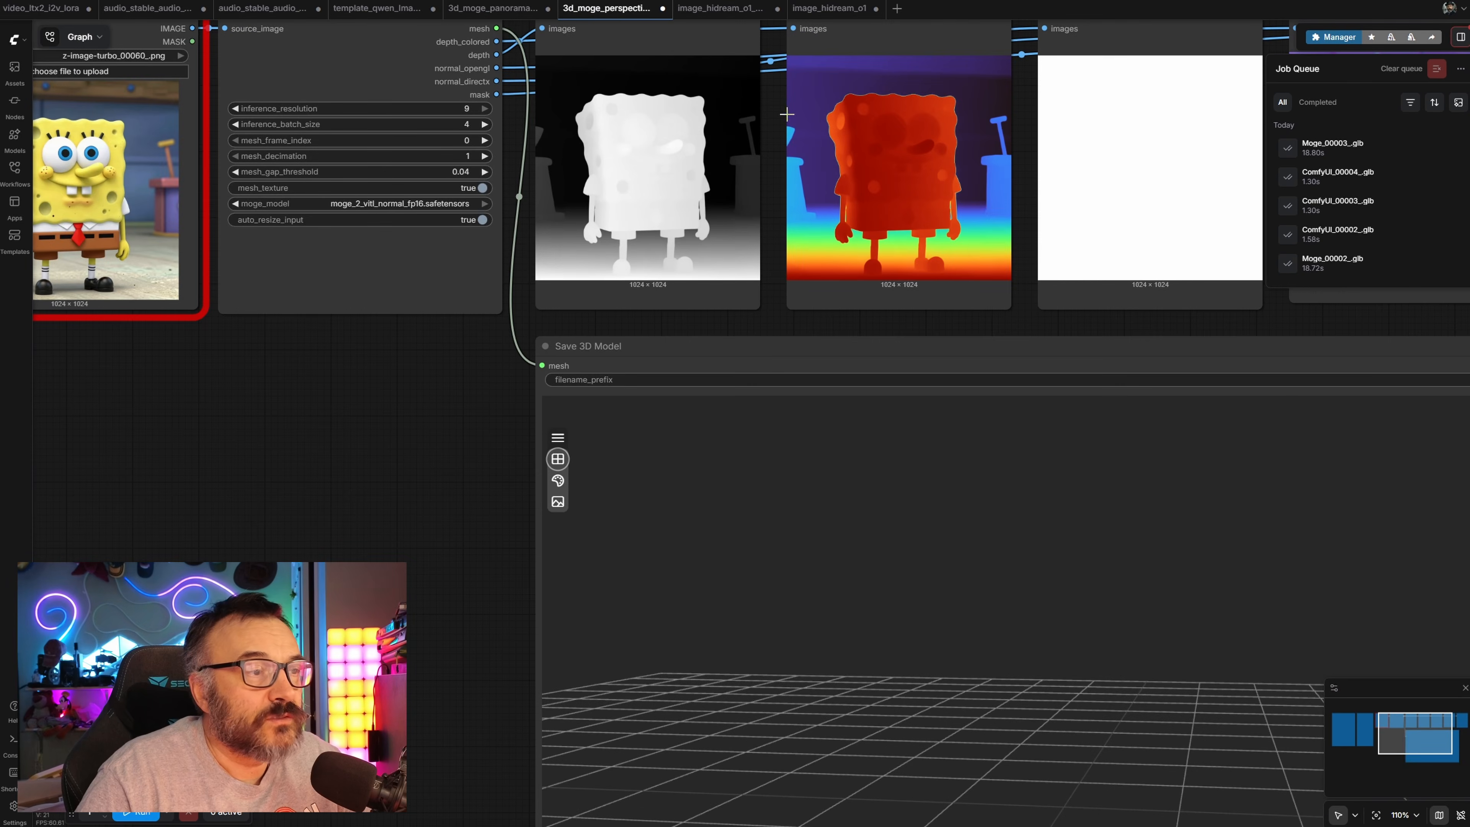
{"action": "left_click_drag", "start_coordinate": [341, 400], "coordinate": [897, 609]}
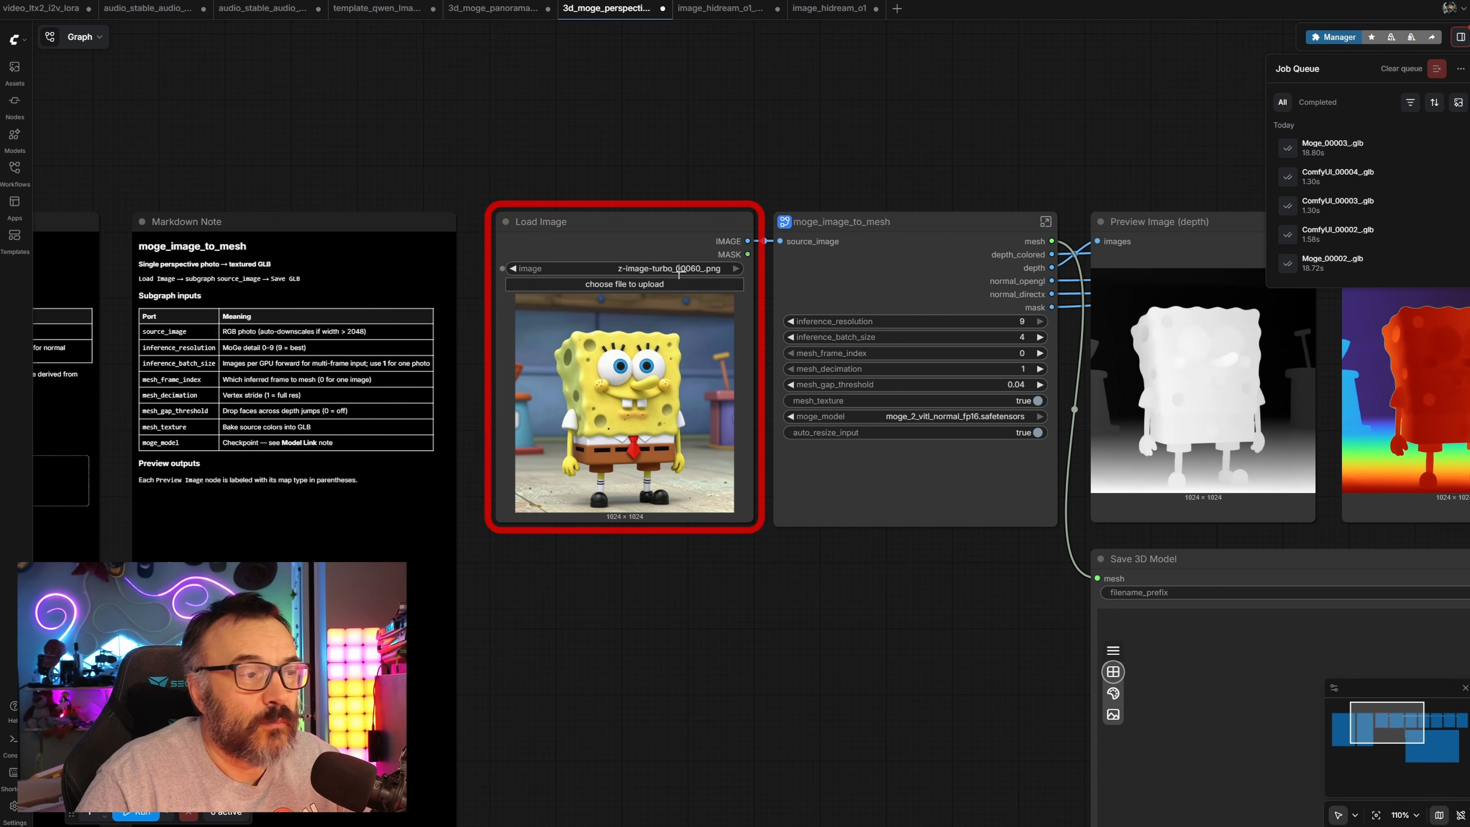
{"action": "left_click_drag", "start_coordinate": [1027, 614], "coordinate": [445, 589]}
{"action": "left_click_drag", "start_coordinate": [1030, 117], "coordinate": [746, 118]}
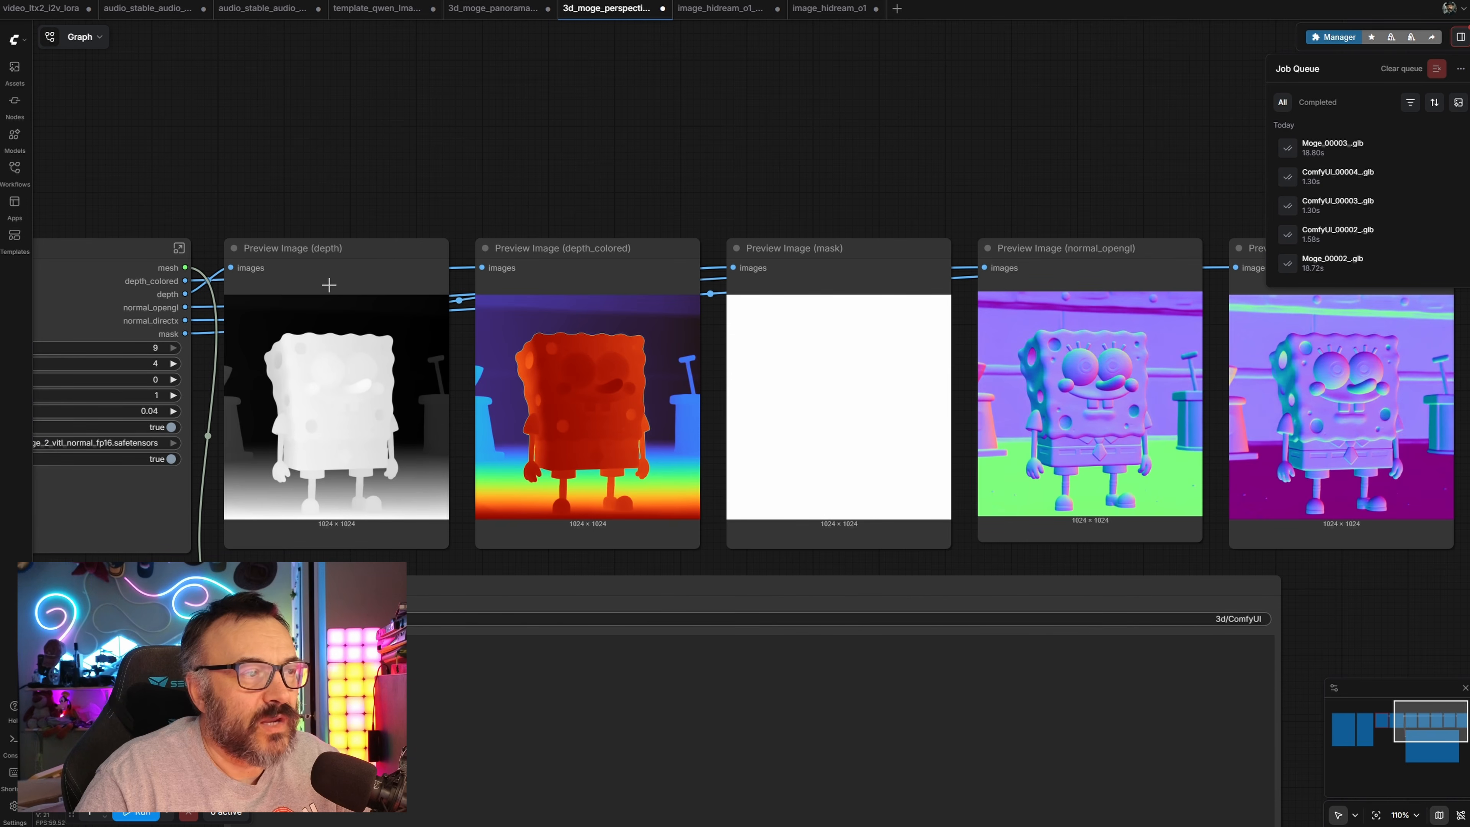
Step: Compare the depth, coloured depth, mask, OpenGL normal and DirectX normal previews of the perspective-to-mesh workflow
{"action": "left_click_drag", "start_coordinate": [927, 187], "coordinate": [882, 191]}
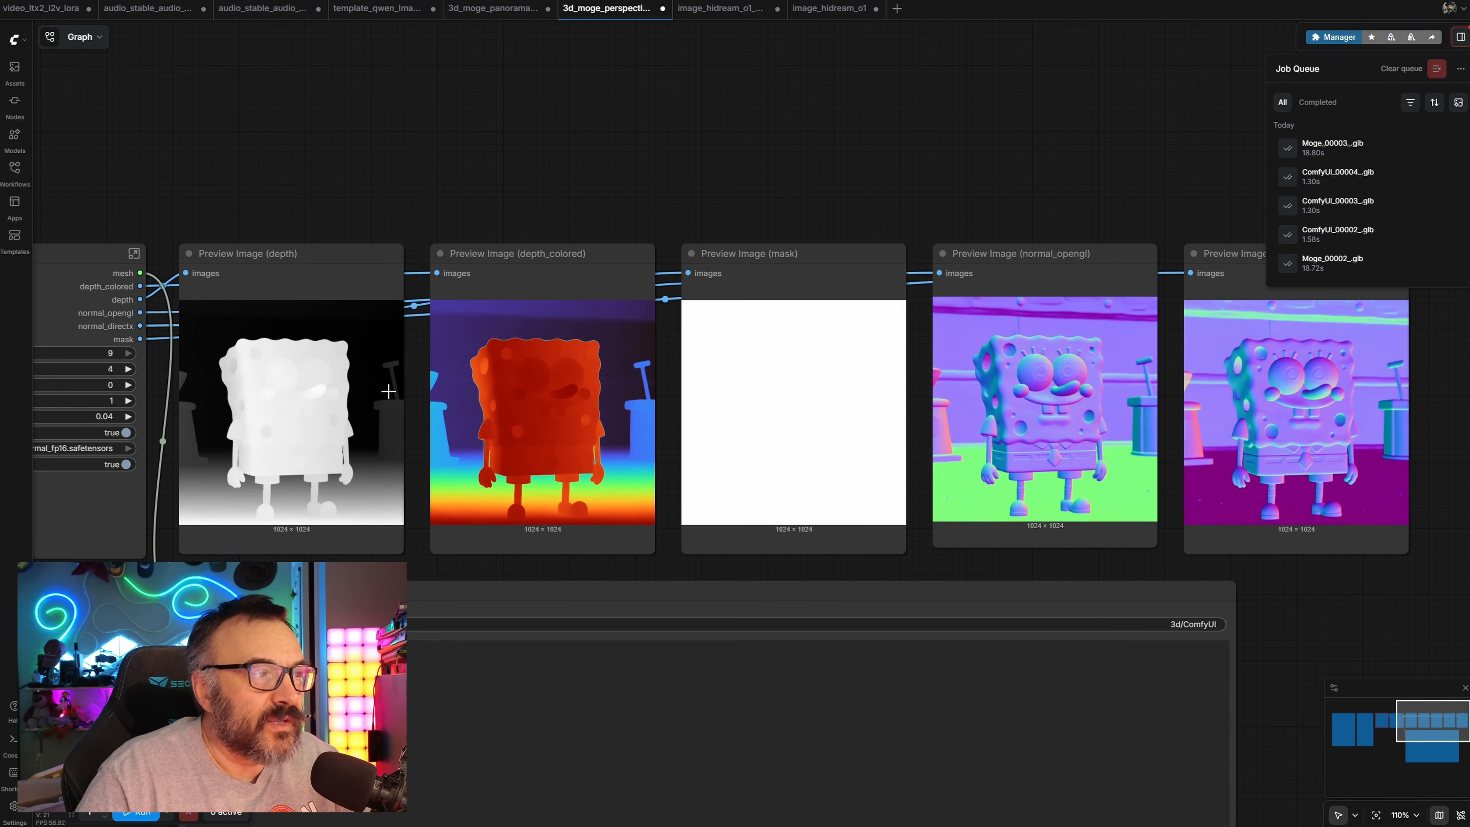
{"action": "left_click_drag", "start_coordinate": [969, 154], "coordinate": [641, 159]}
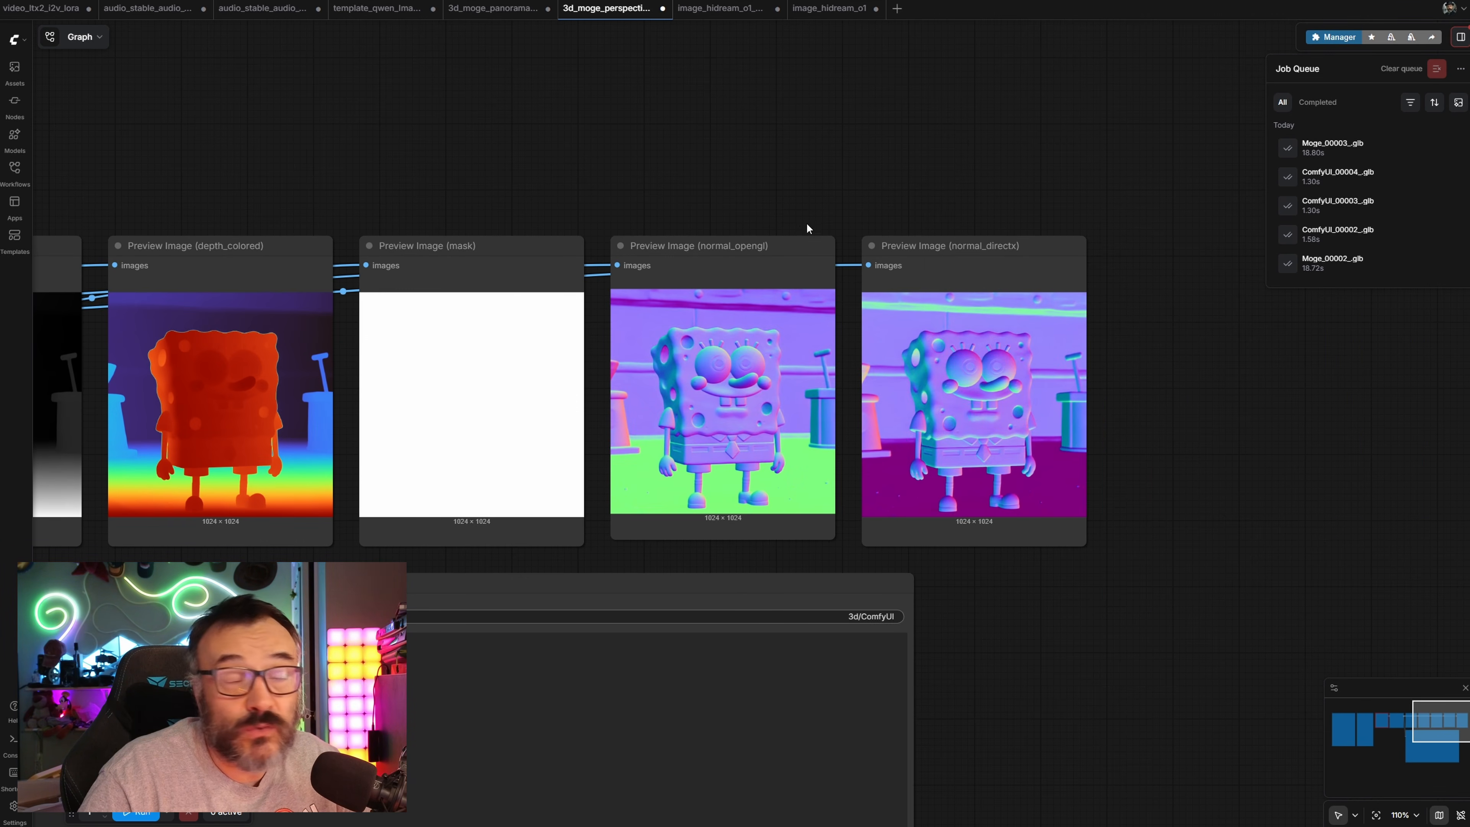
{"action": "left_click_drag", "start_coordinate": [653, 144], "coordinate": [887, 152]}
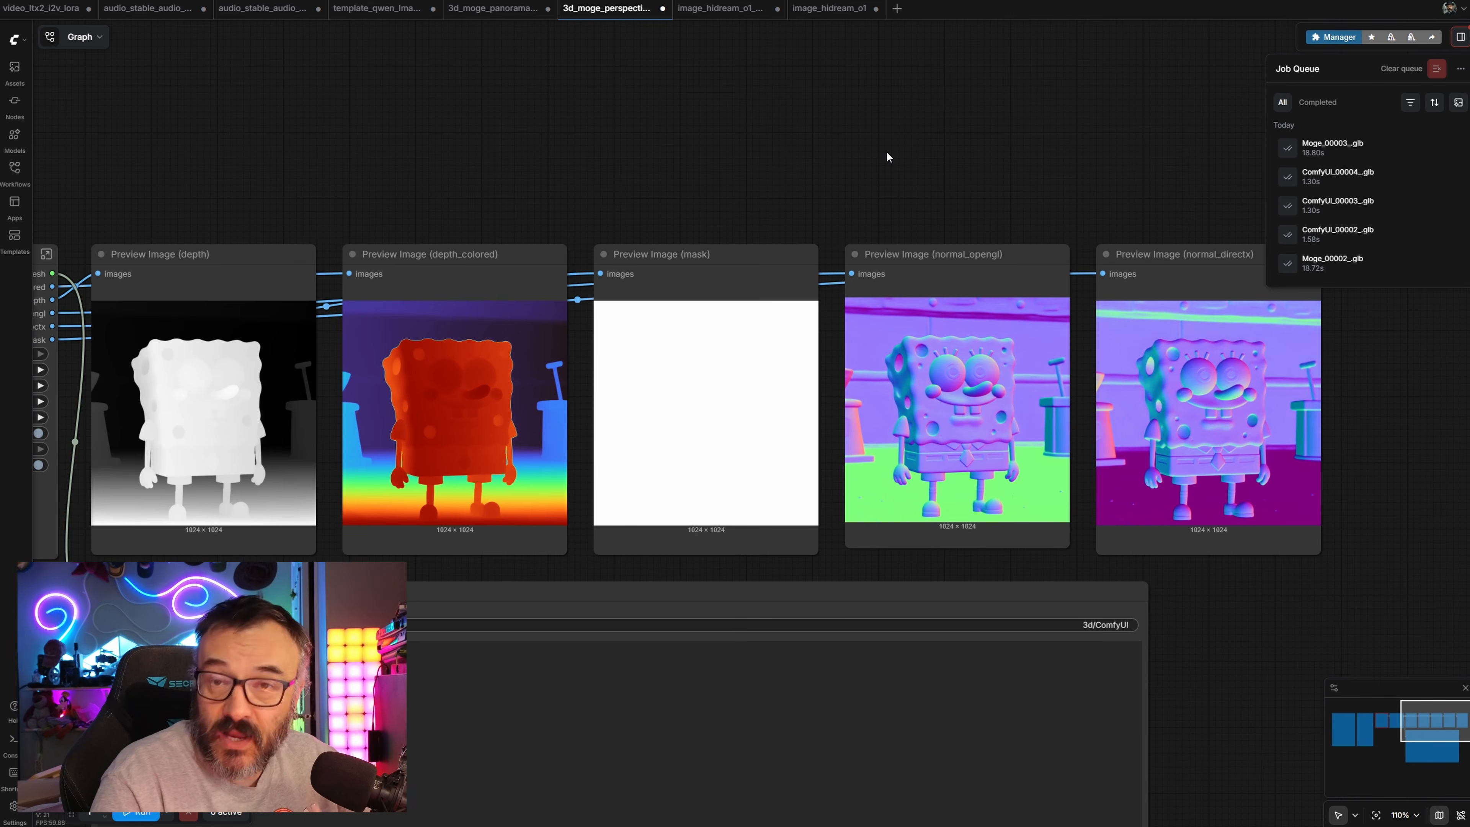
Step: Run the MoGe perspective-to-mesh workflow and orbit the generated SpongeBob mesh in the Save 3D Model node
{"action": "scroll", "coordinate": [807, 424], "scroll_direction": "down", "scroll_amount": 4}
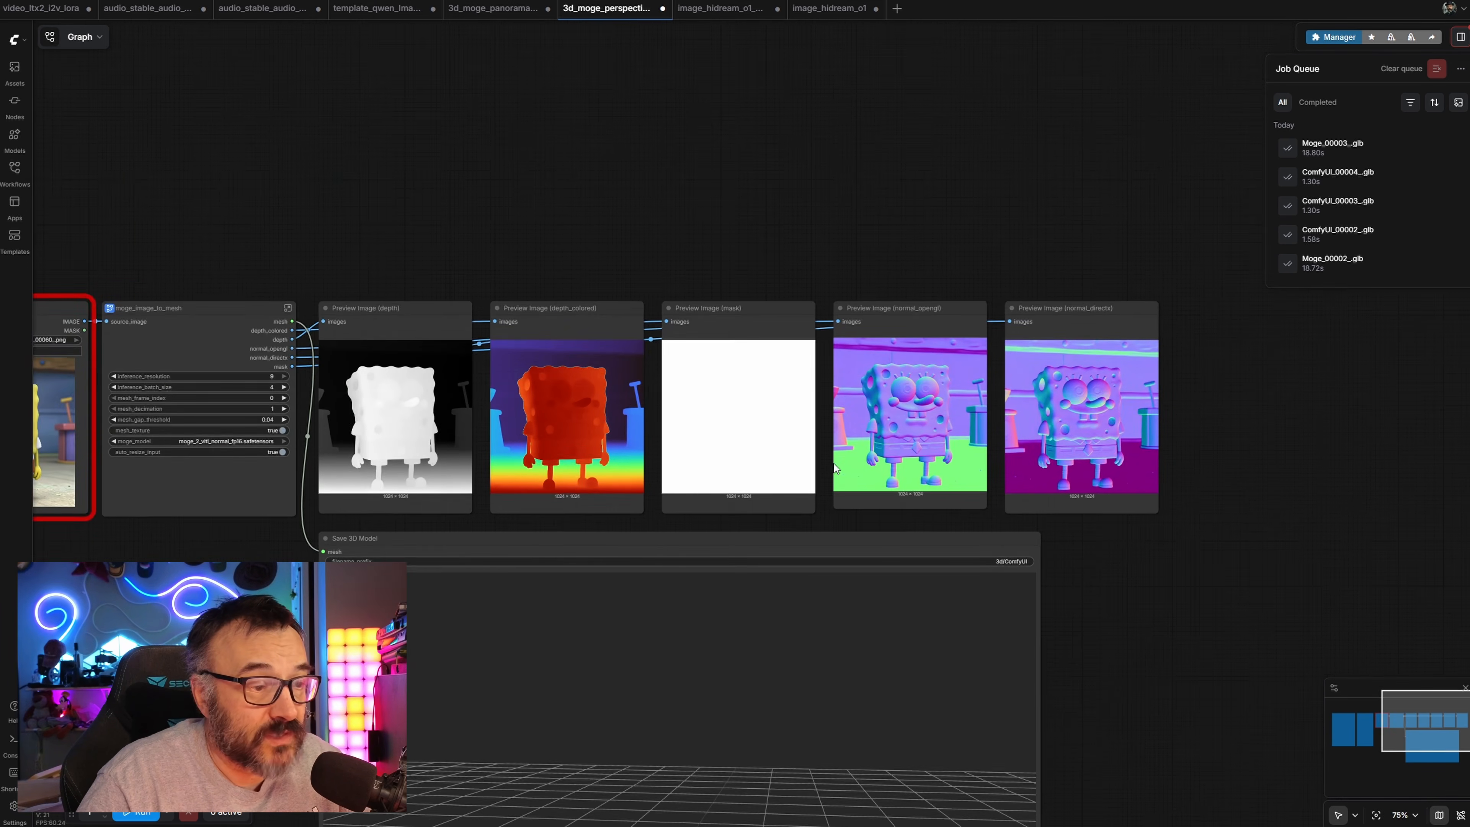
{"action": "left_click_drag", "start_coordinate": [1146, 621], "coordinate": [1305, 376]}
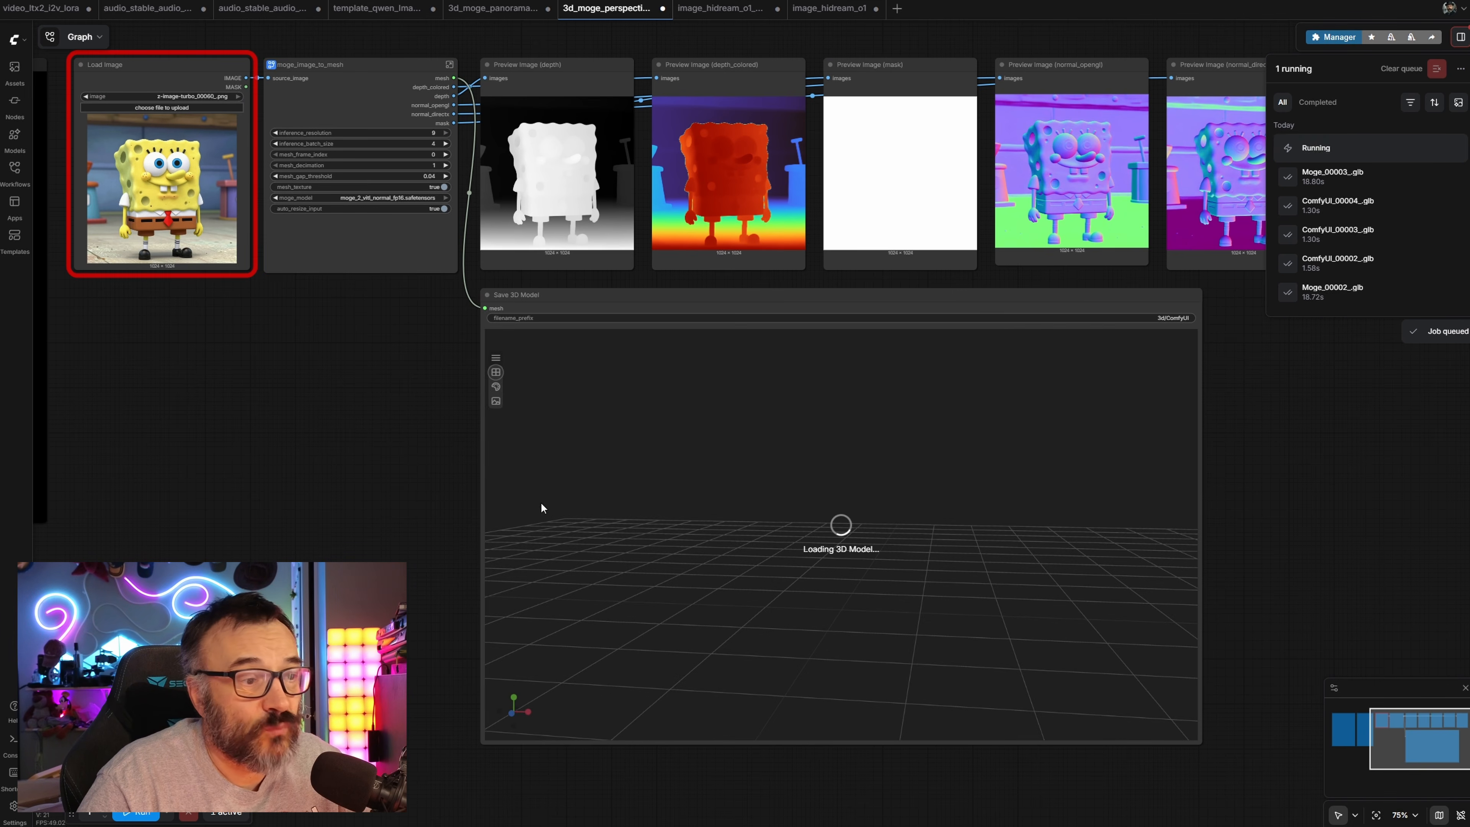
{"action": "left_click_drag", "start_coordinate": [909, 594], "coordinate": [859, 635]}
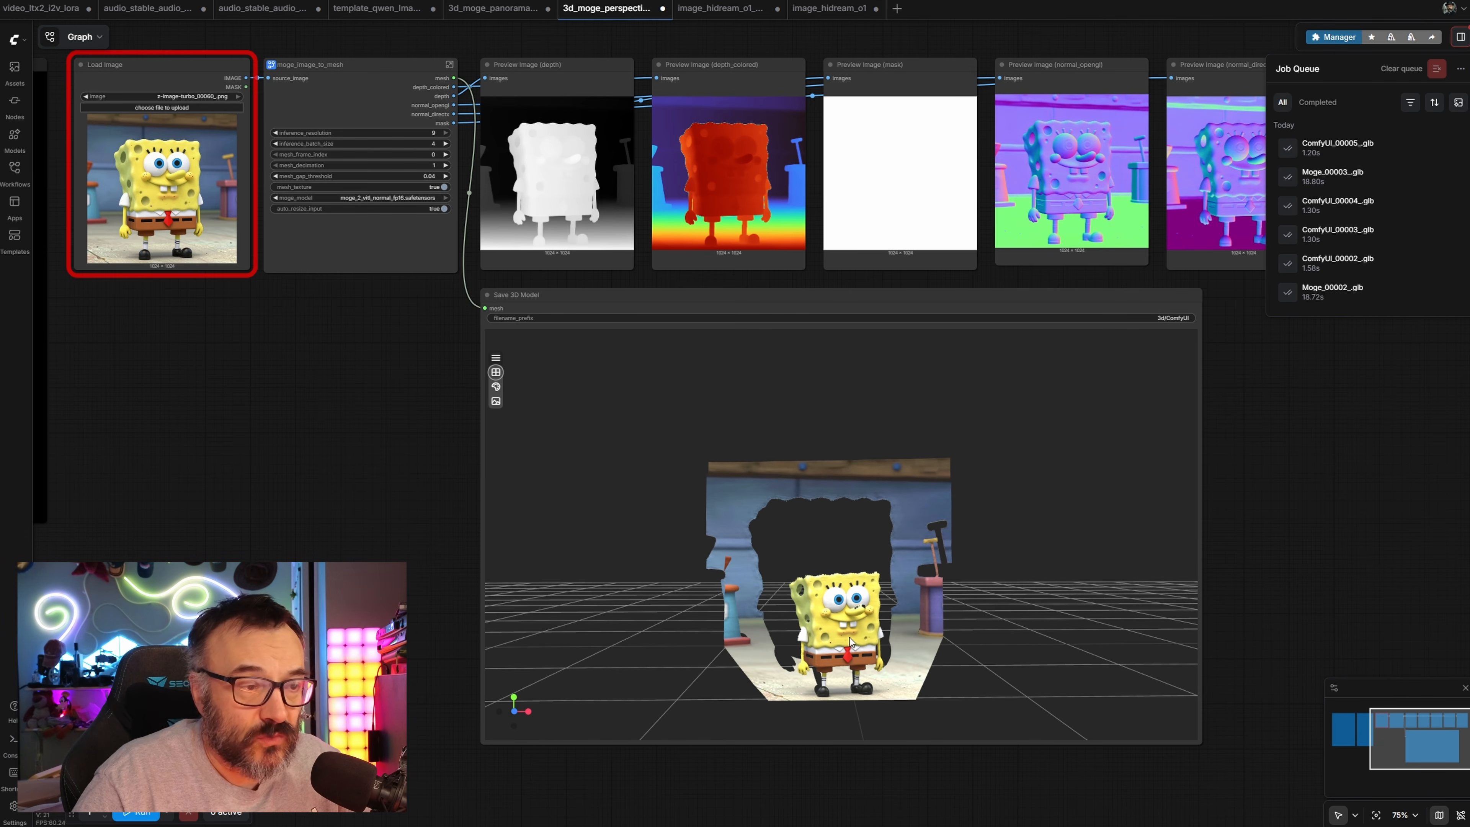
{"action": "scroll", "coordinate": [835, 616], "scroll_direction": "up", "scroll_amount": 3}
{"action": "left_click_drag", "start_coordinate": [906, 616], "coordinate": [910, 602]}
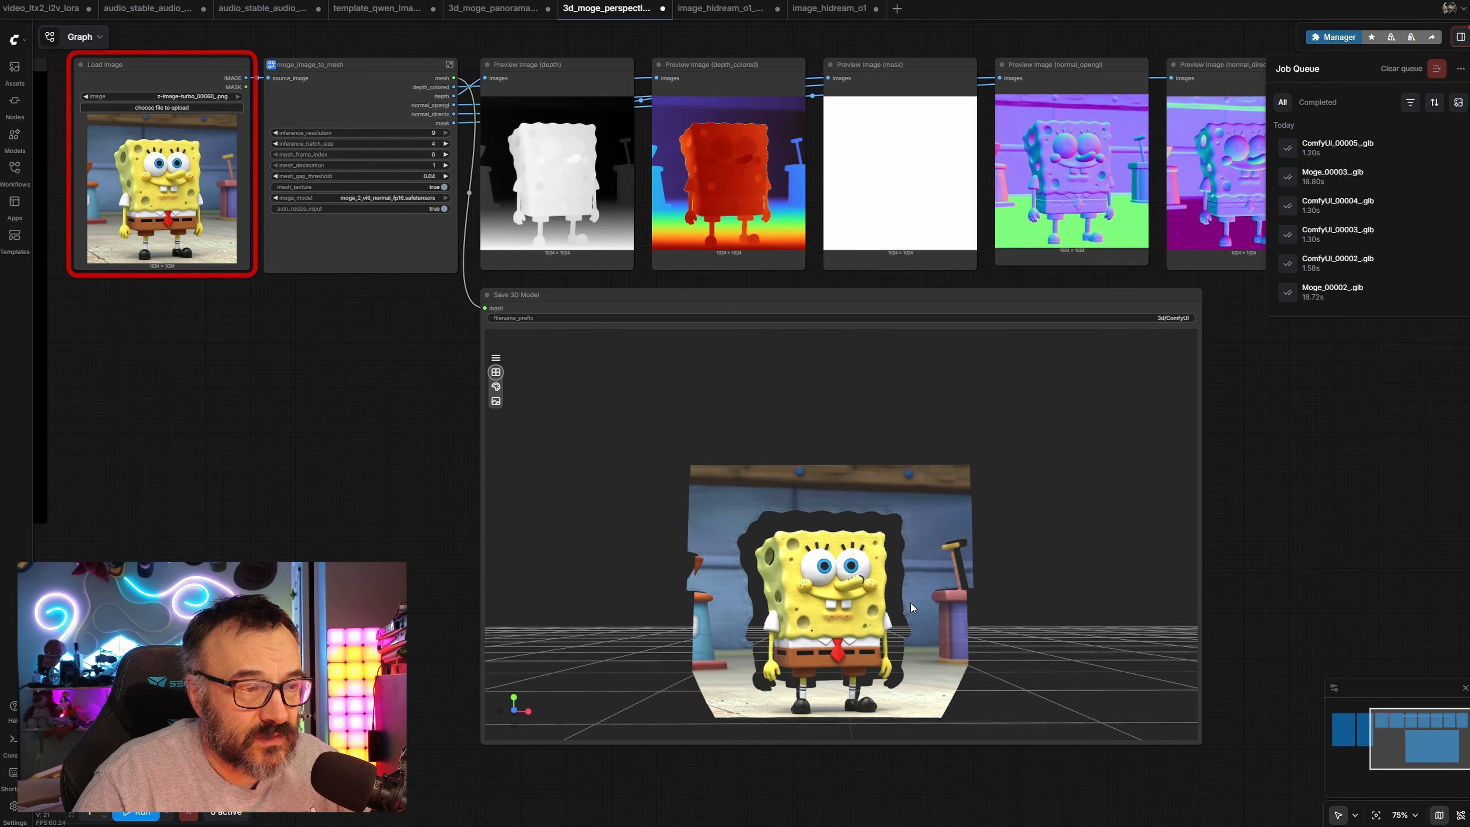
{"action": "left_click_drag", "start_coordinate": [912, 603], "coordinate": [902, 587]}
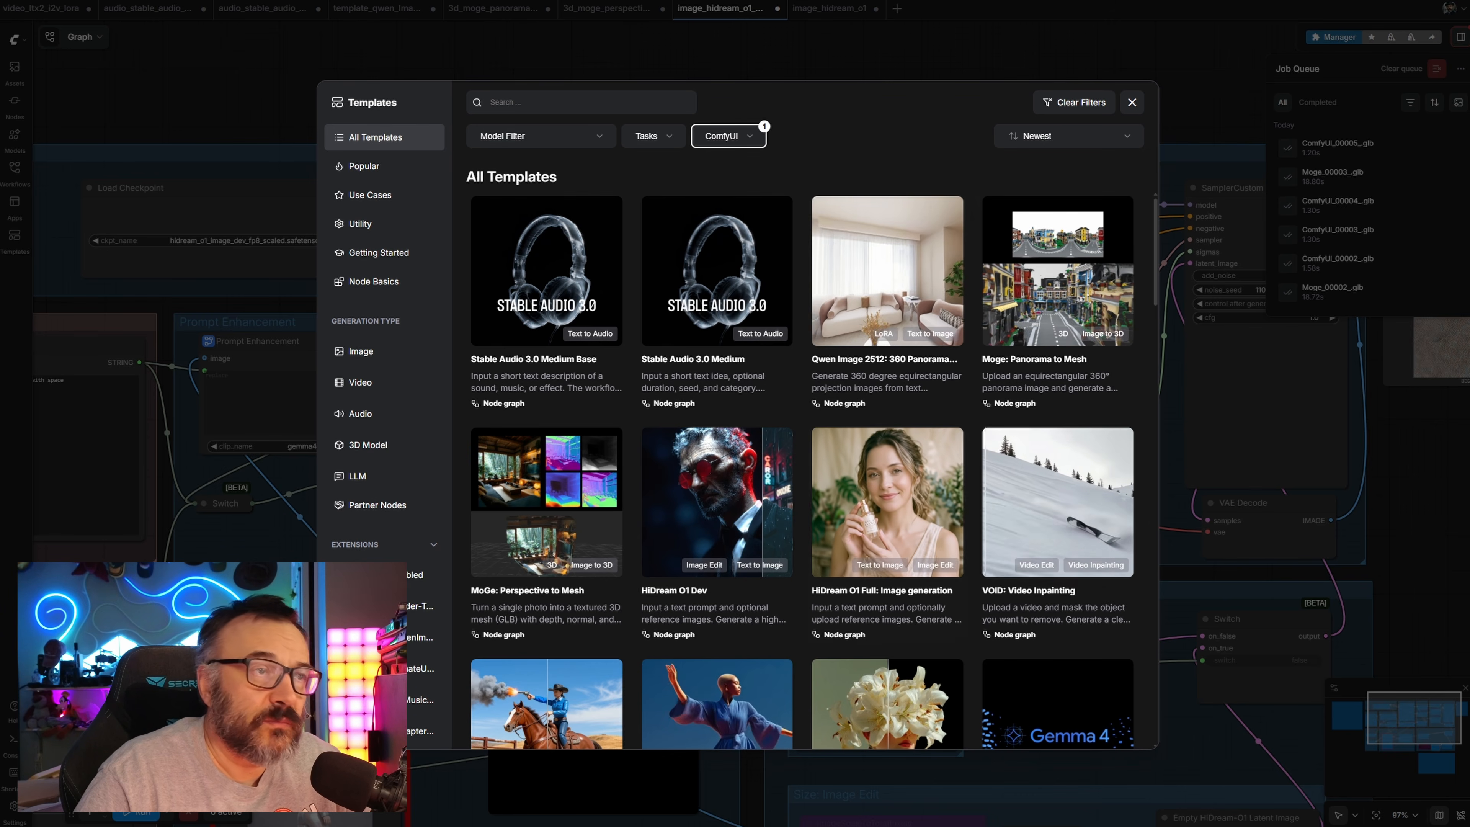
Step: Close the template browser and inspect the HiDream O1 Dev workflow's edit inputs, sampling settings and saved output image
{"action": "left_click", "coordinate": [1132, 102]}
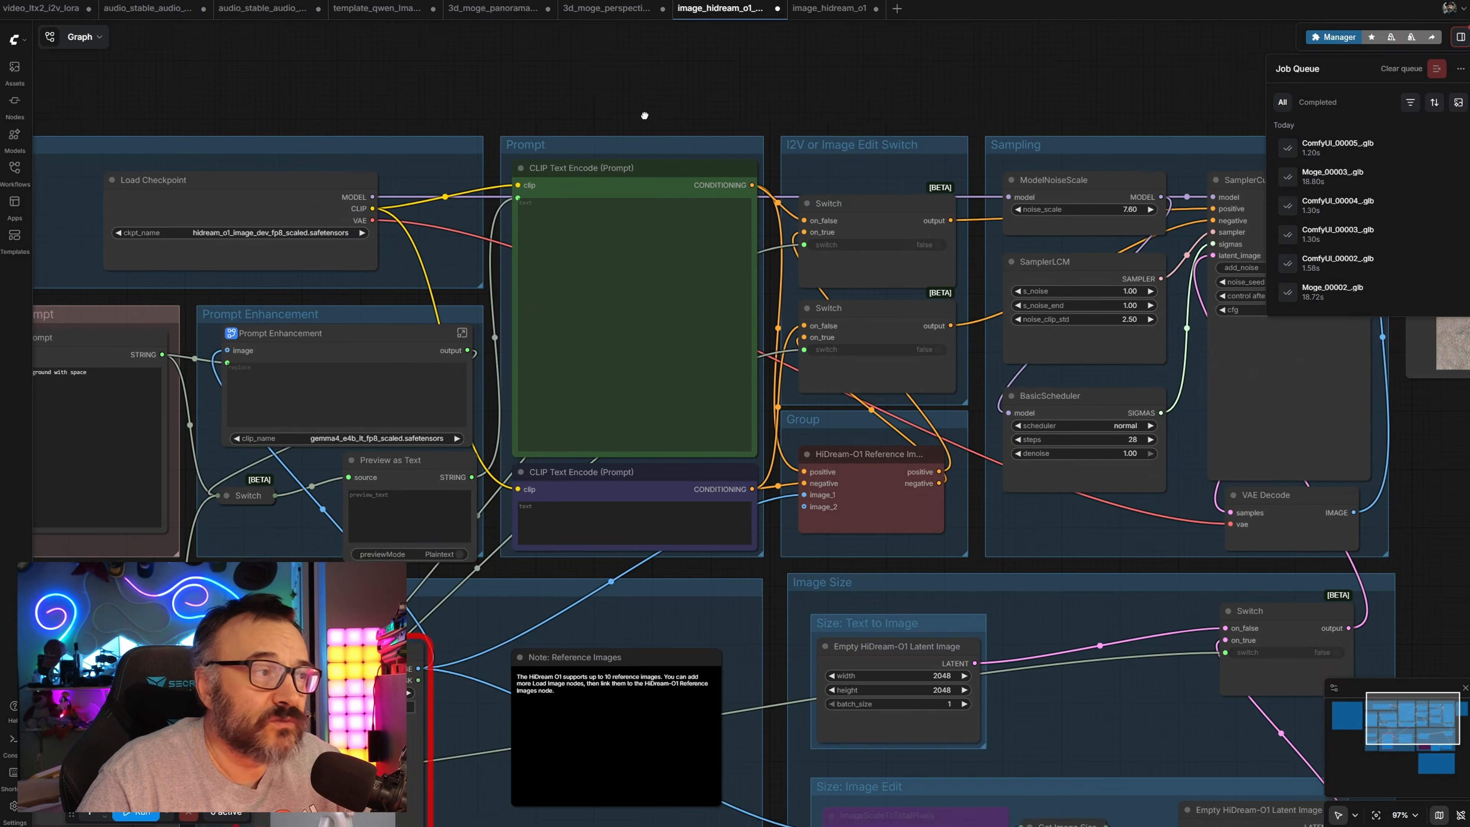
{"action": "left_click_drag", "start_coordinate": [645, 116], "coordinate": [996, 0]}
{"action": "left_click_drag", "start_coordinate": [359, 559], "coordinate": [291, 466]}
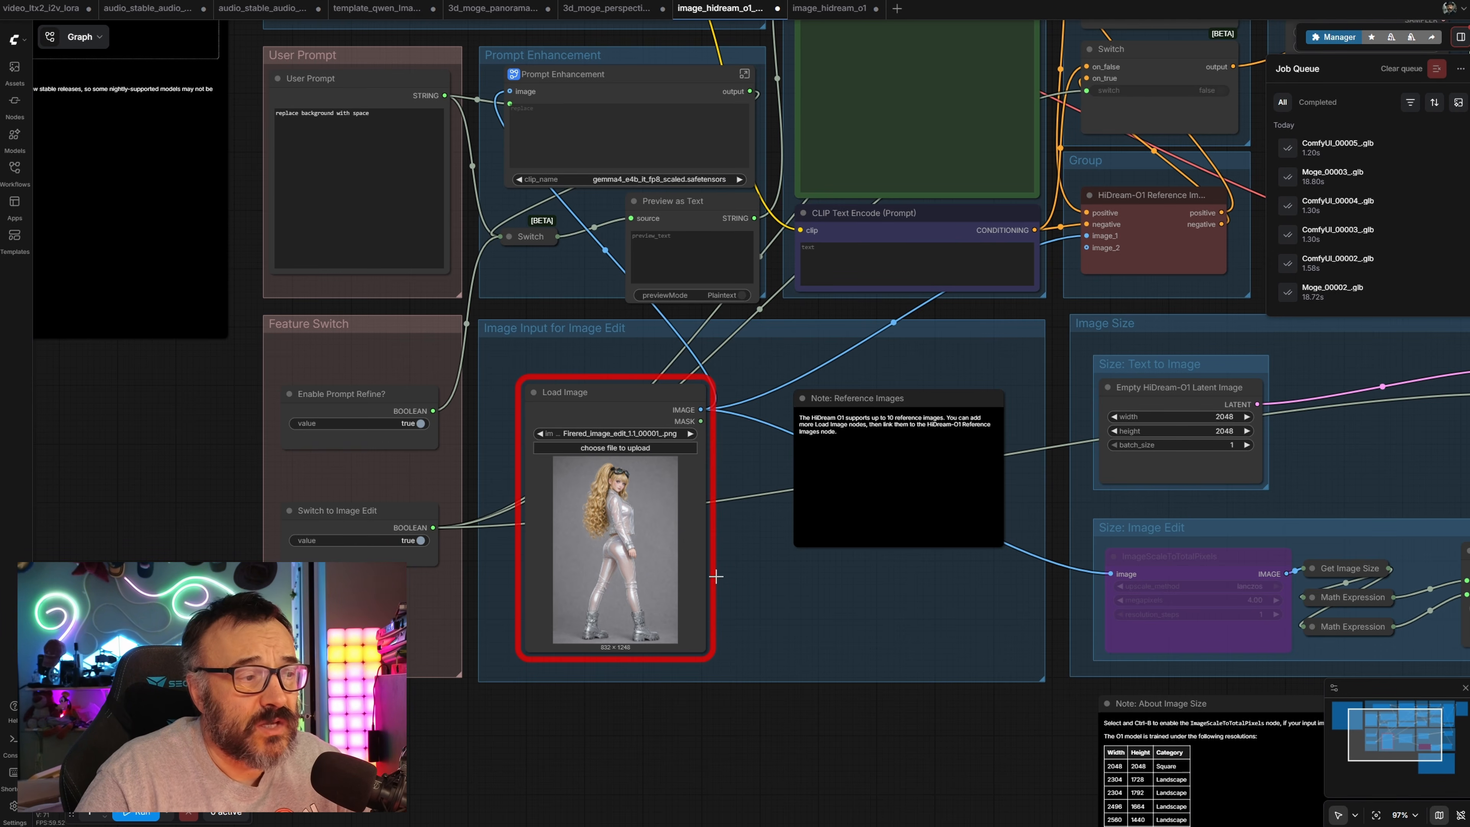
{"action": "left_click_drag", "start_coordinate": [1046, 311], "coordinate": [1, 516]}
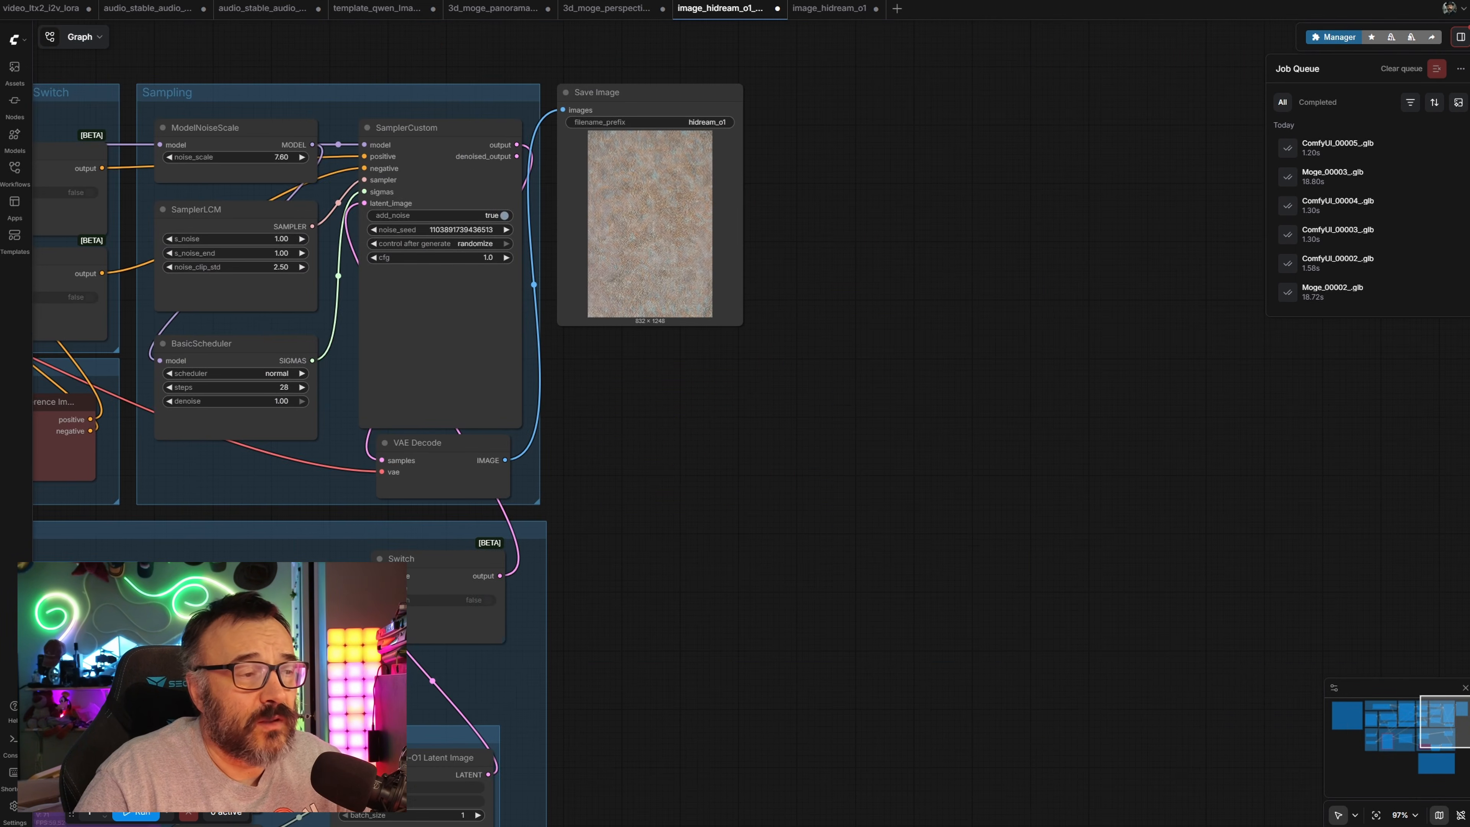
{"action": "scroll", "coordinate": [588, 165], "scroll_direction": "up", "scroll_amount": 10}
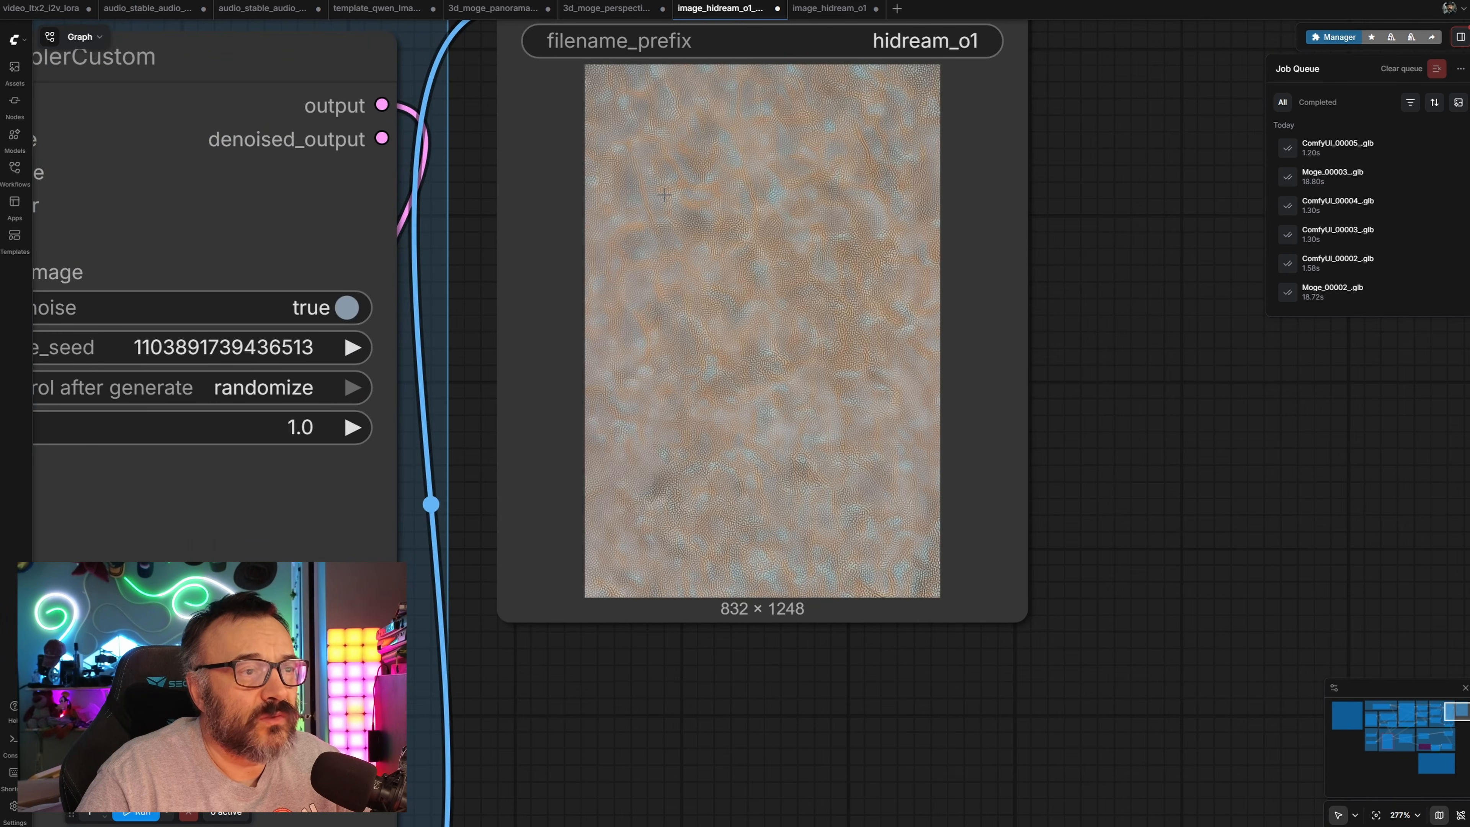
{"action": "scroll", "coordinate": [1033, 383], "scroll_direction": "down", "scroll_amount": 3}
{"action": "left_click_drag", "start_coordinate": [735, 700], "coordinate": [938, 641]}
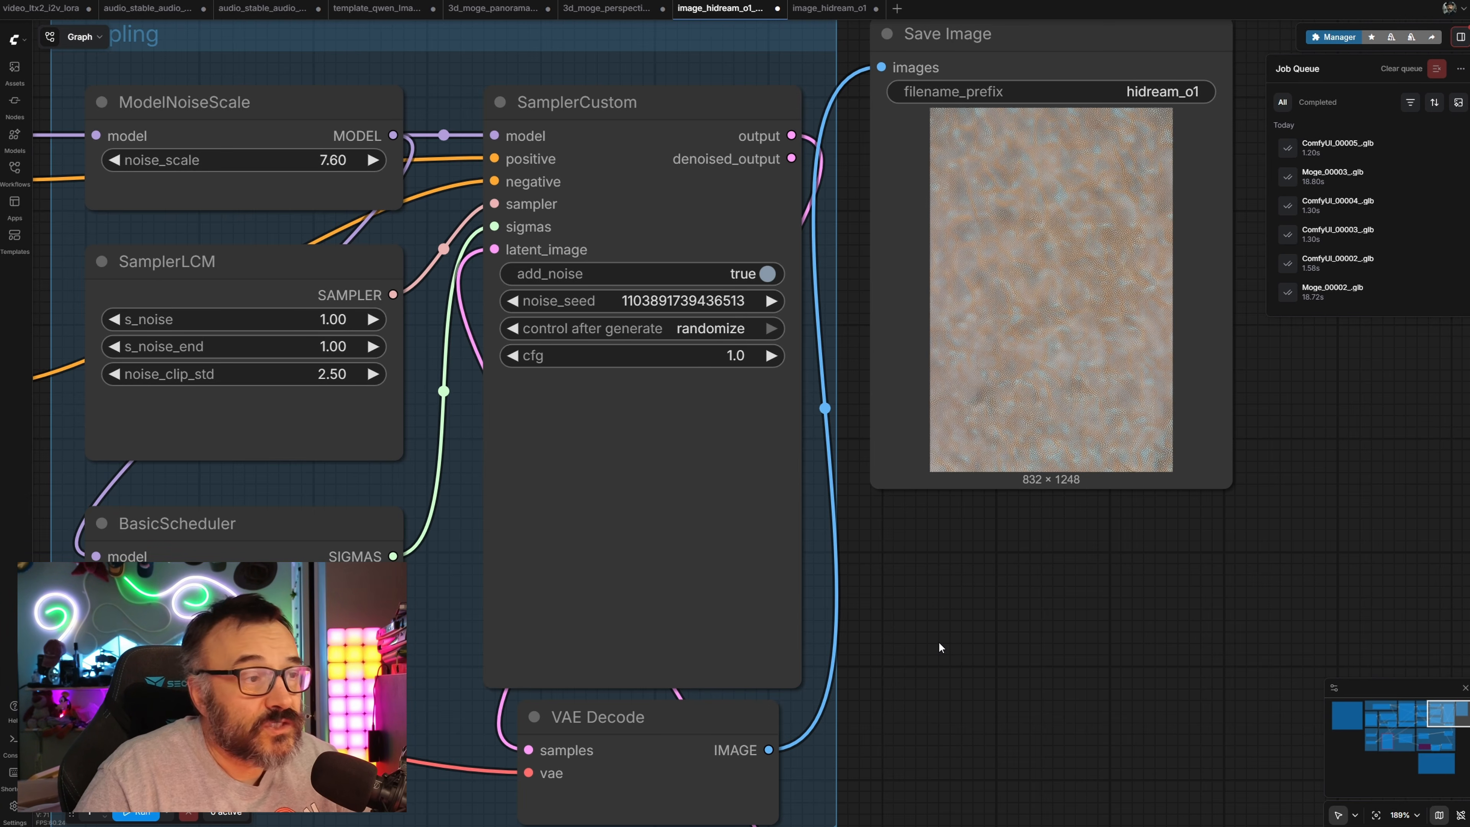
Step: Review the HiDream O1 Dev graph, covering its reference image, user prompt, checkpoint, prompt enhancement and image size groups
{"action": "left_click_drag", "start_coordinate": [965, 670], "coordinate": [1469, 521]}
{"action": "scroll", "coordinate": [978, 549], "scroll_direction": "down", "scroll_amount": 7}
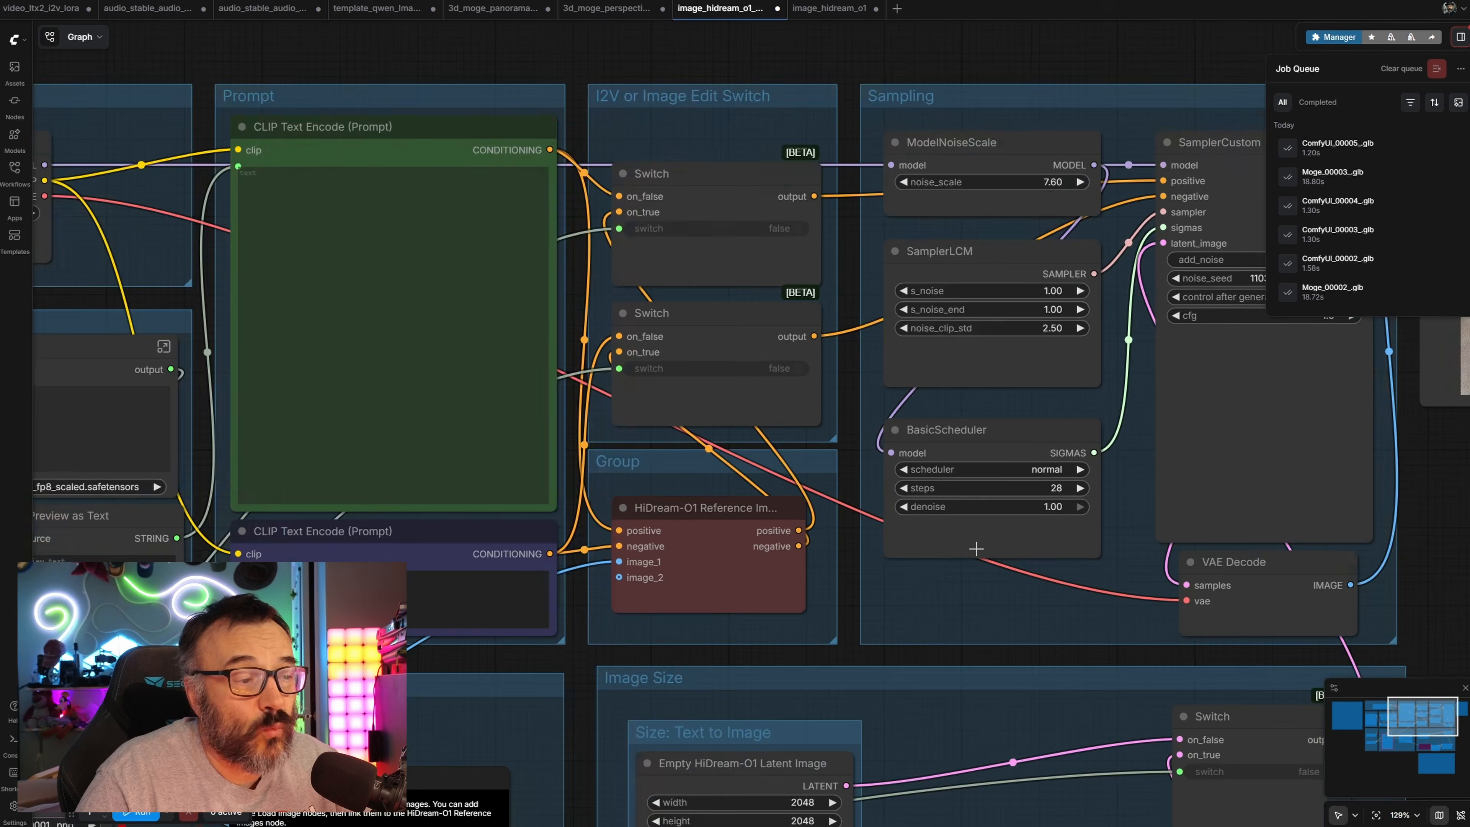
{"action": "left_click_drag", "start_coordinate": [697, 615], "coordinate": [1015, 384]}
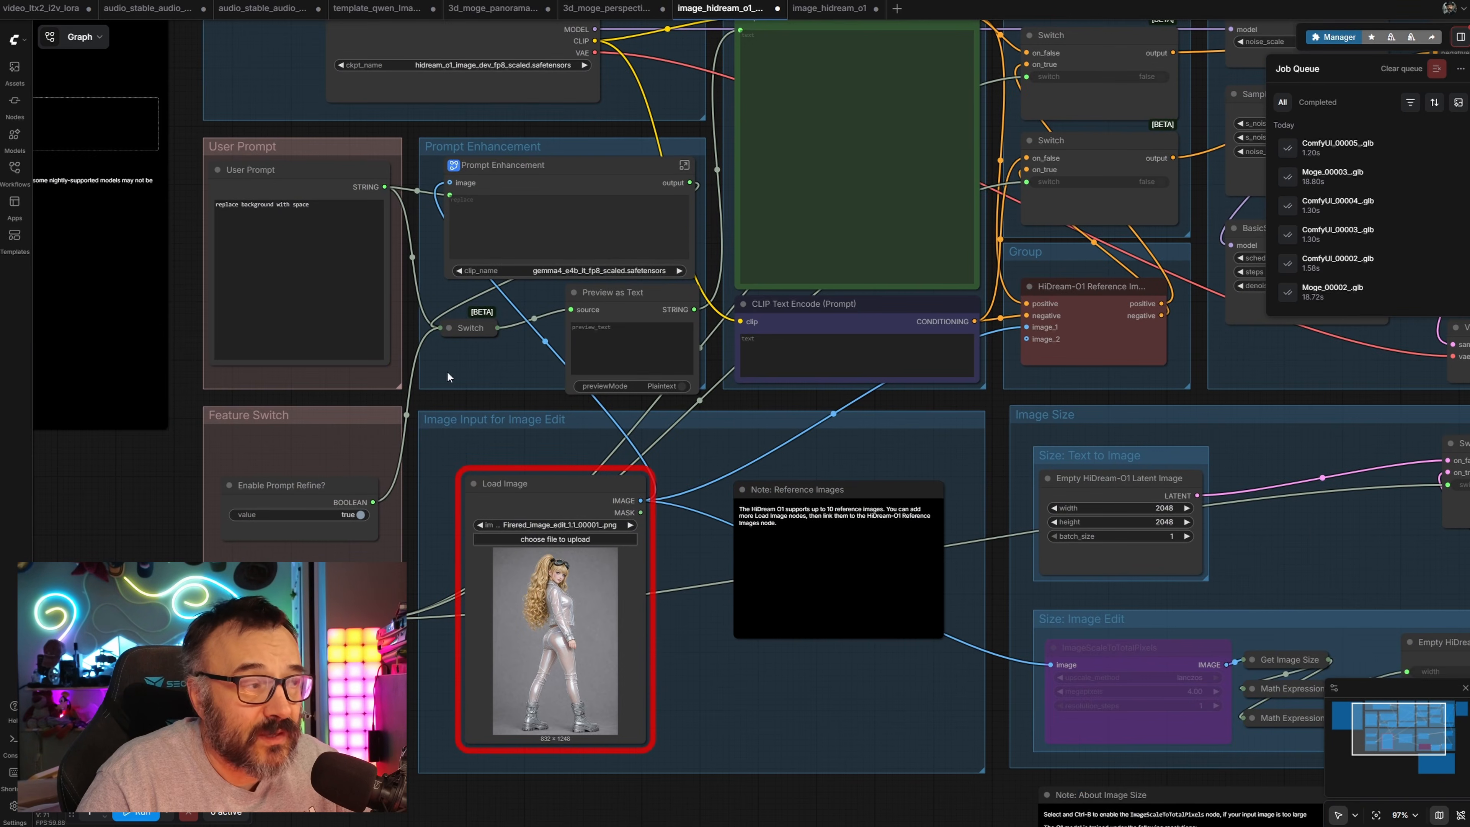
{"action": "scroll", "coordinate": [407, 242], "scroll_direction": "up", "scroll_amount": 6}
{"action": "left_click_drag", "start_coordinate": [411, 50], "coordinate": [367, 347]}
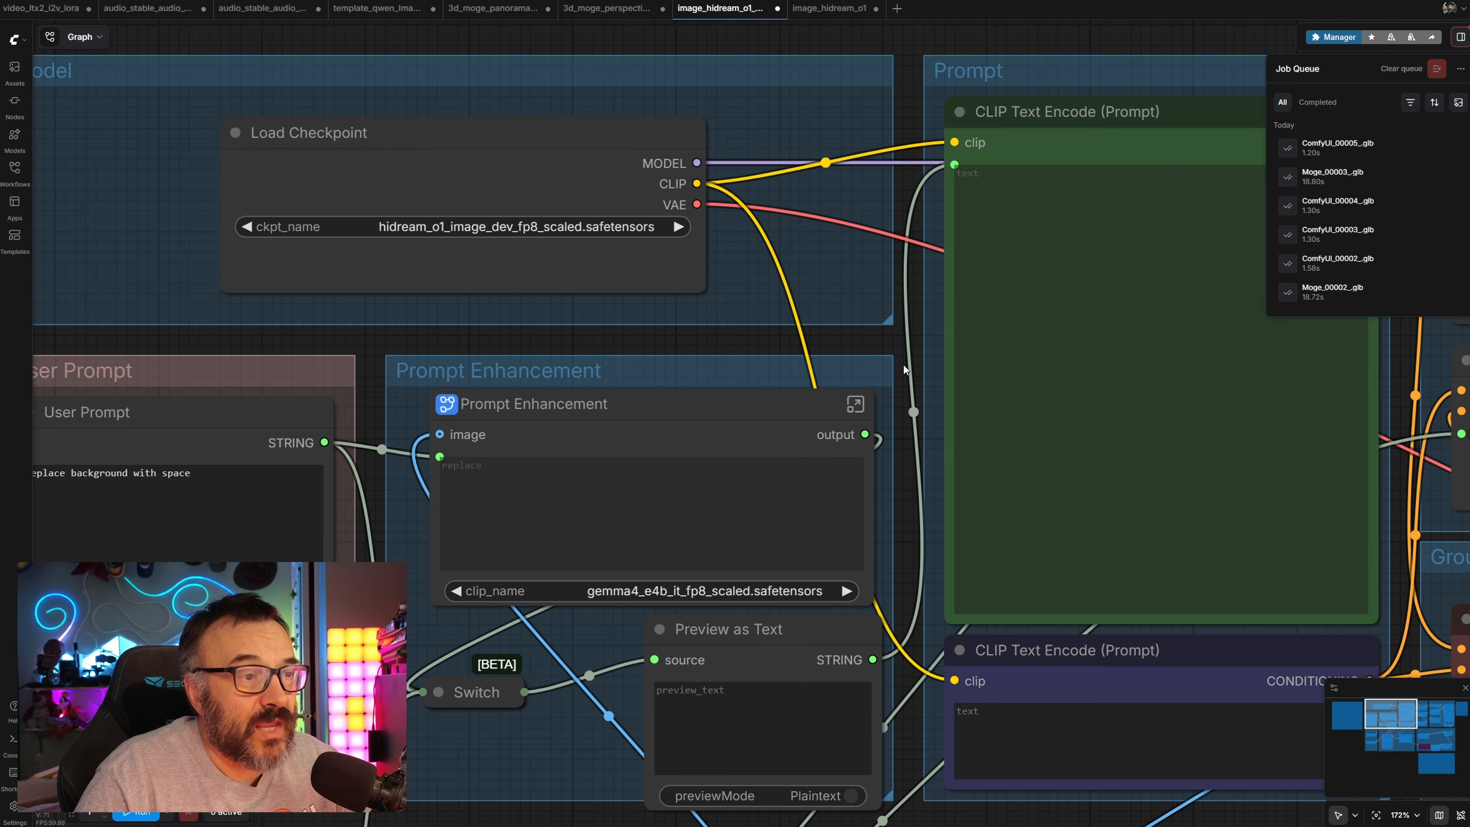
{"action": "left_click_drag", "start_coordinate": [903, 373], "coordinate": [751, 2]}
{"action": "scroll", "coordinate": [423, 663], "scroll_direction": "down", "scroll_amount": 4}
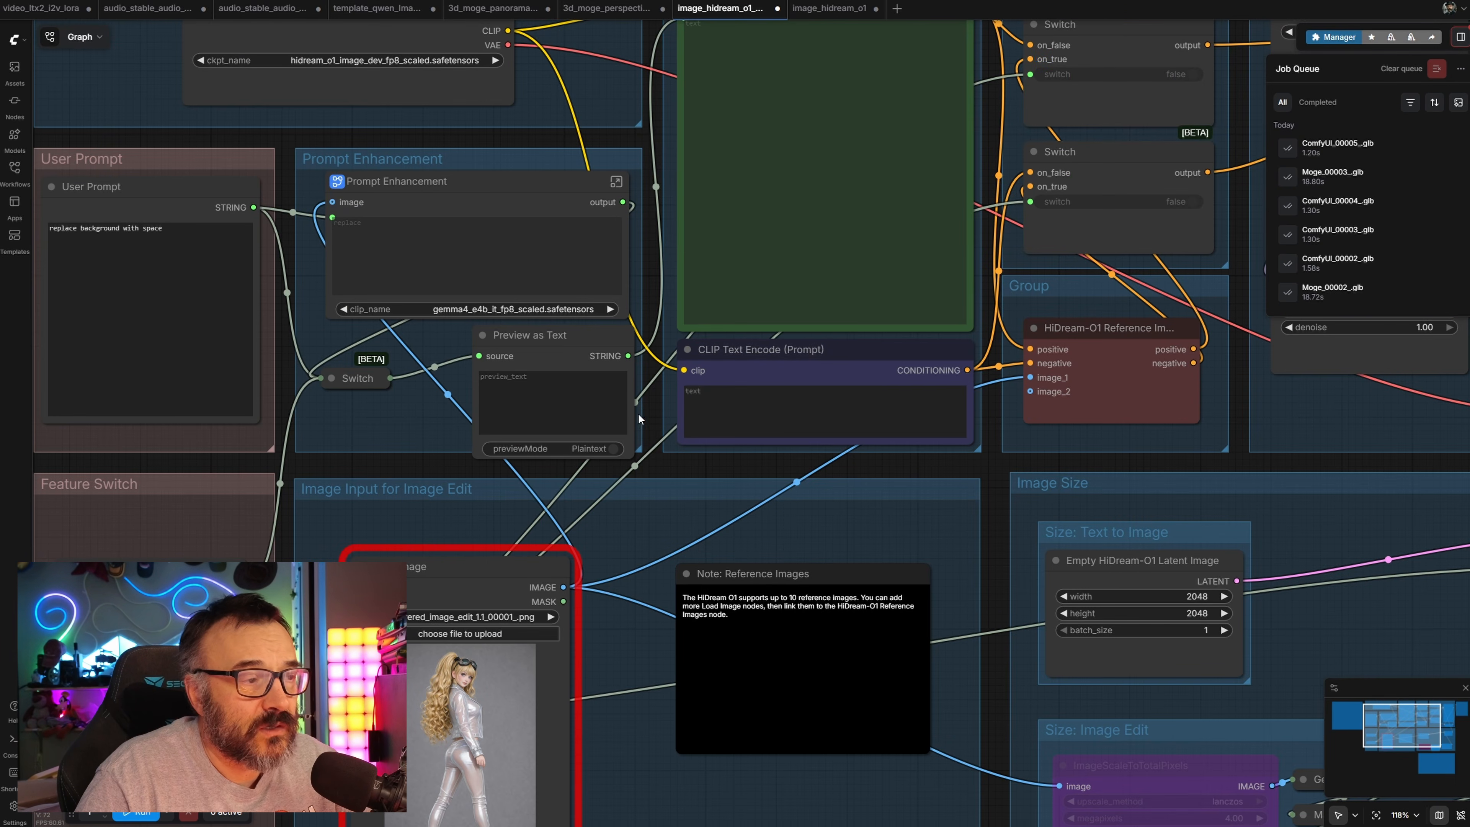
{"action": "left_click_drag", "start_coordinate": [640, 469], "coordinate": [468, 426]}
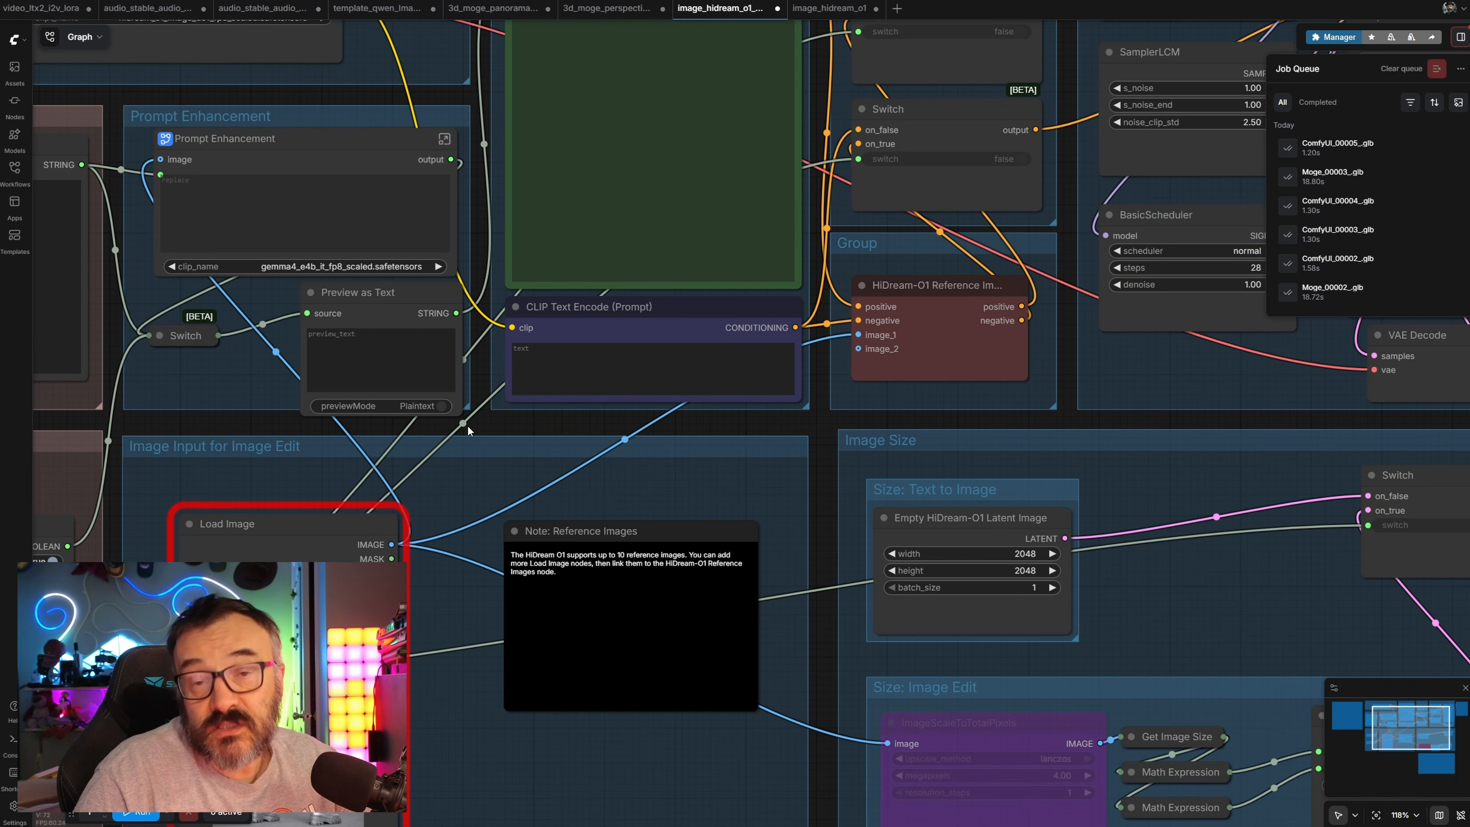
{"action": "scroll", "coordinate": [473, 424], "scroll_direction": "down", "scroll_amount": 4}
{"action": "left_click_drag", "start_coordinate": [647, 426], "coordinate": [646, 463]}
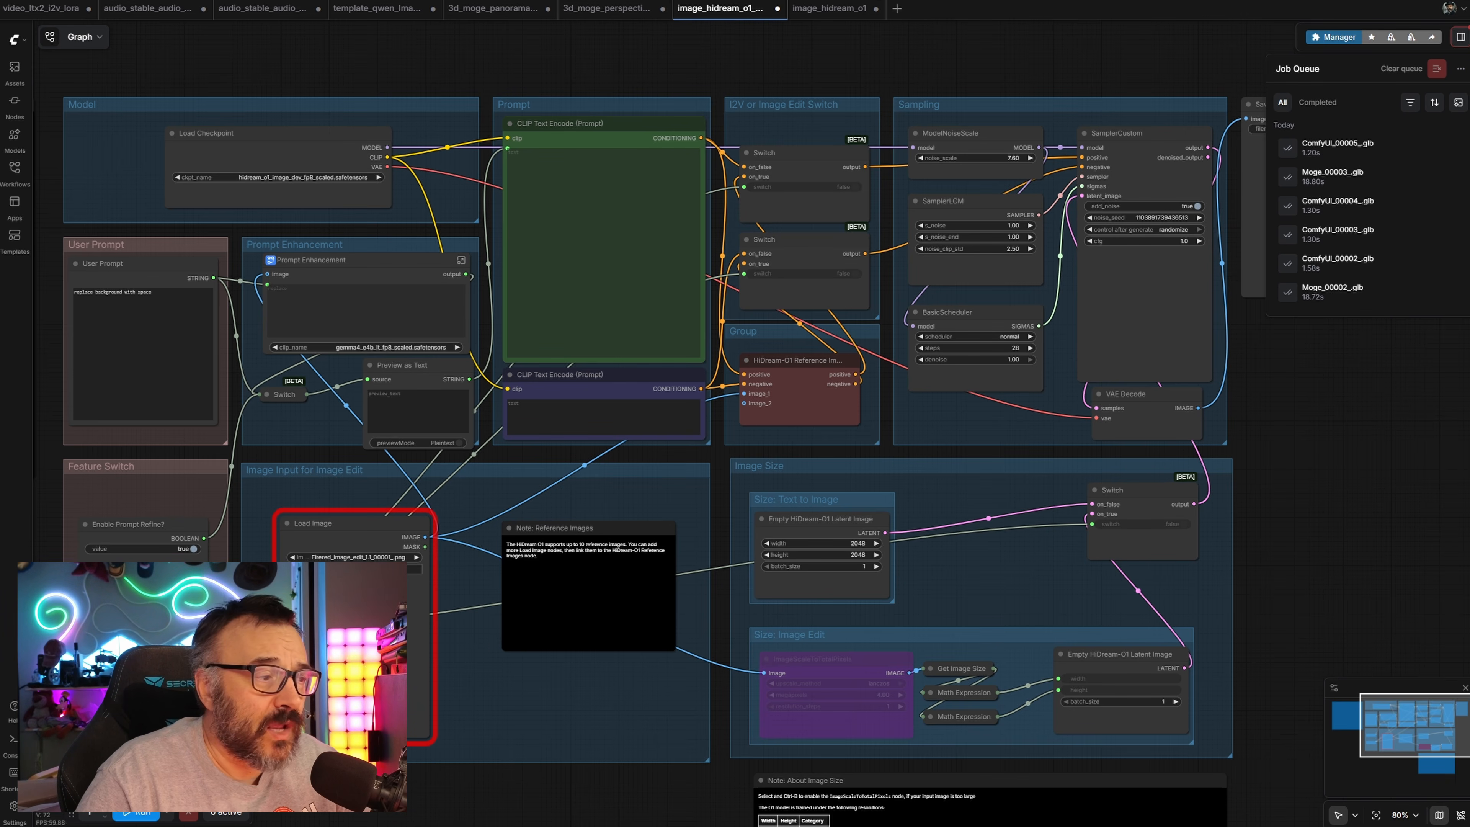
Step: Check the Load Image node's options and shift the Image Input for Image Edit group slightly down and left
{"action": "right_click", "coordinate": [365, 542]}
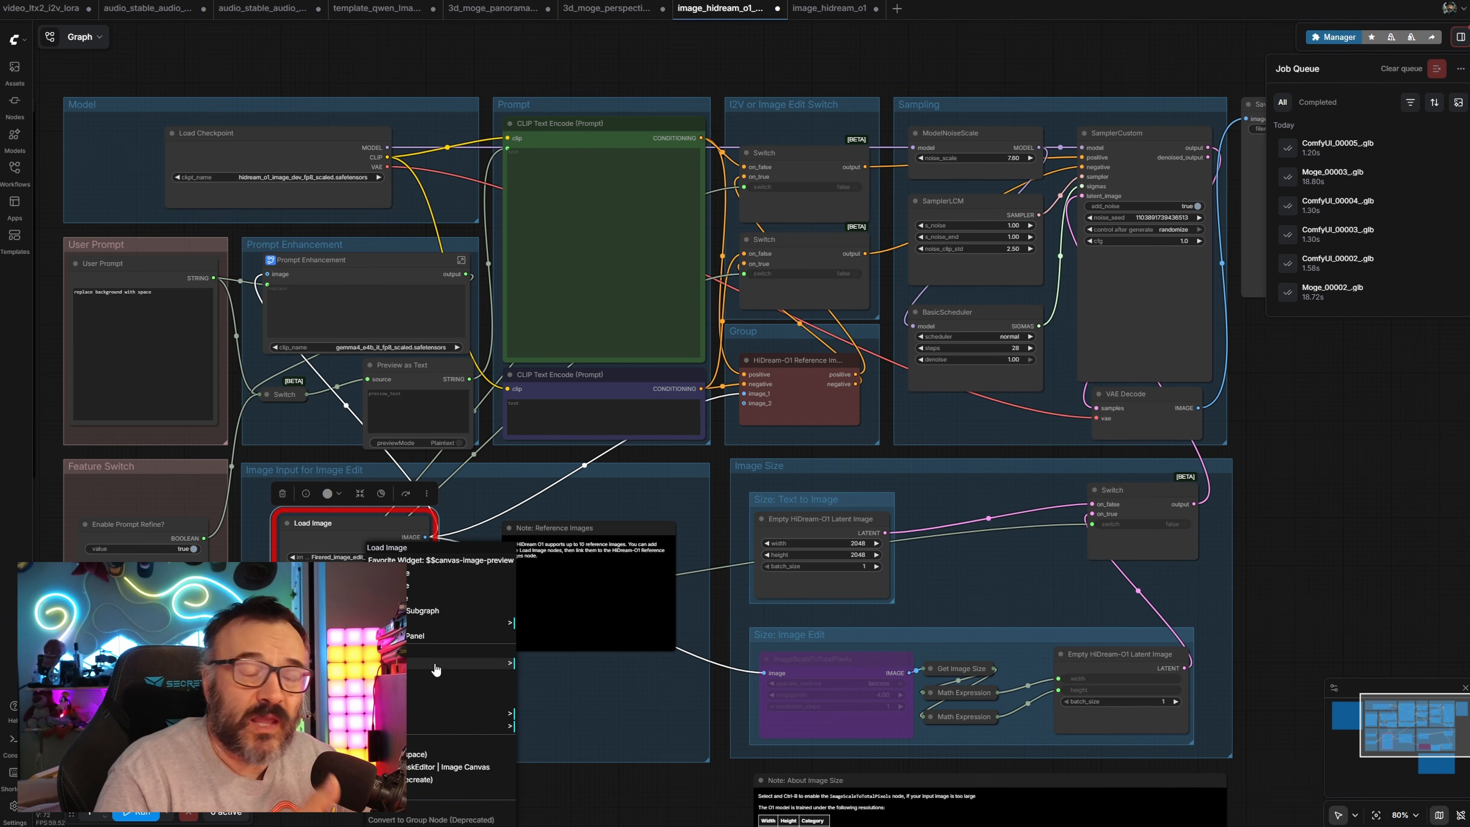
{"action": "left_click", "coordinate": [600, 70]}
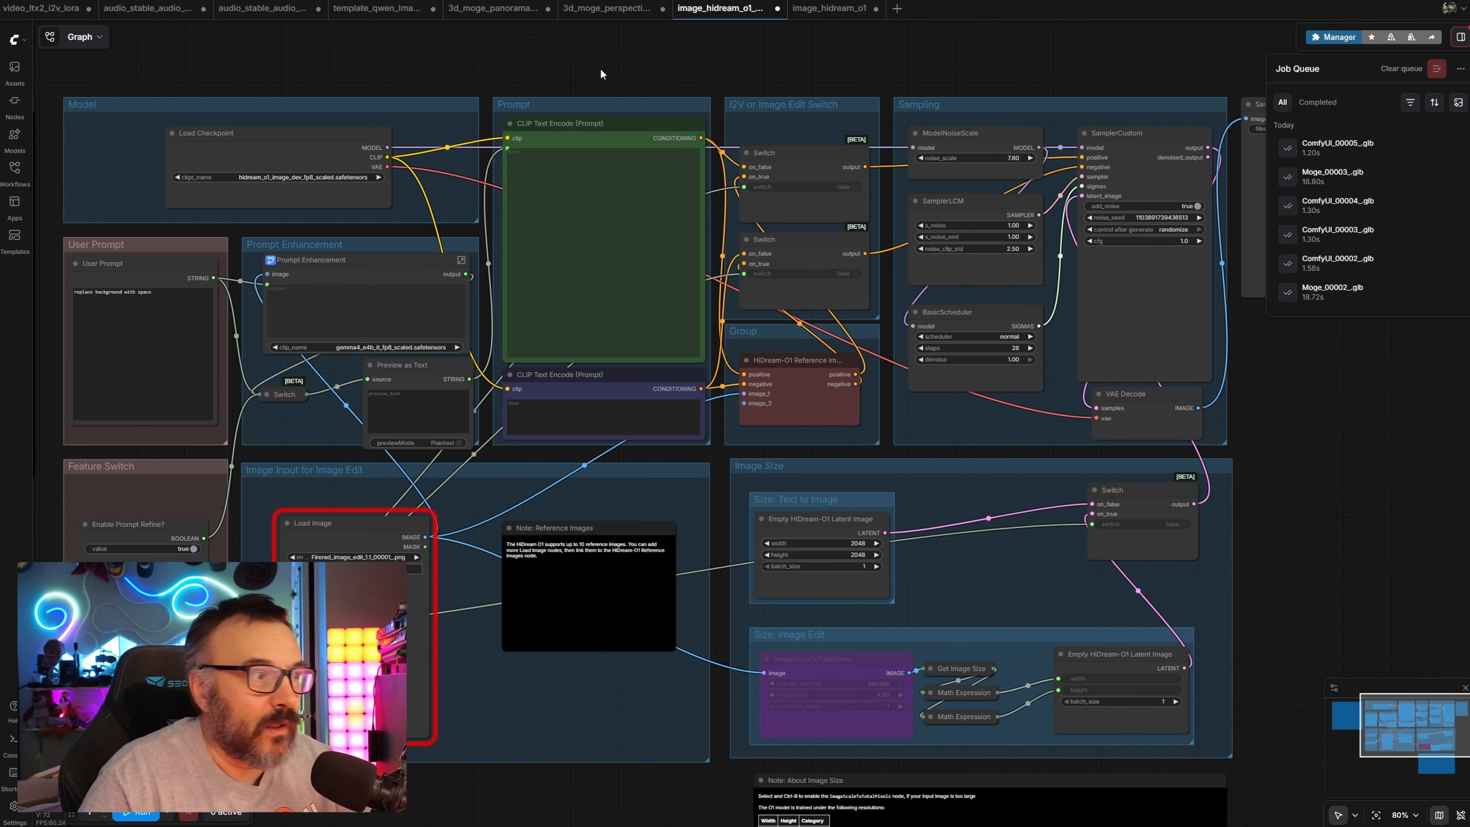
{"action": "scroll", "coordinate": [669, 438], "scroll_direction": "up", "scroll_amount": 5}
{"action": "left_click_drag", "start_coordinate": [670, 438], "coordinate": [969, 160]}
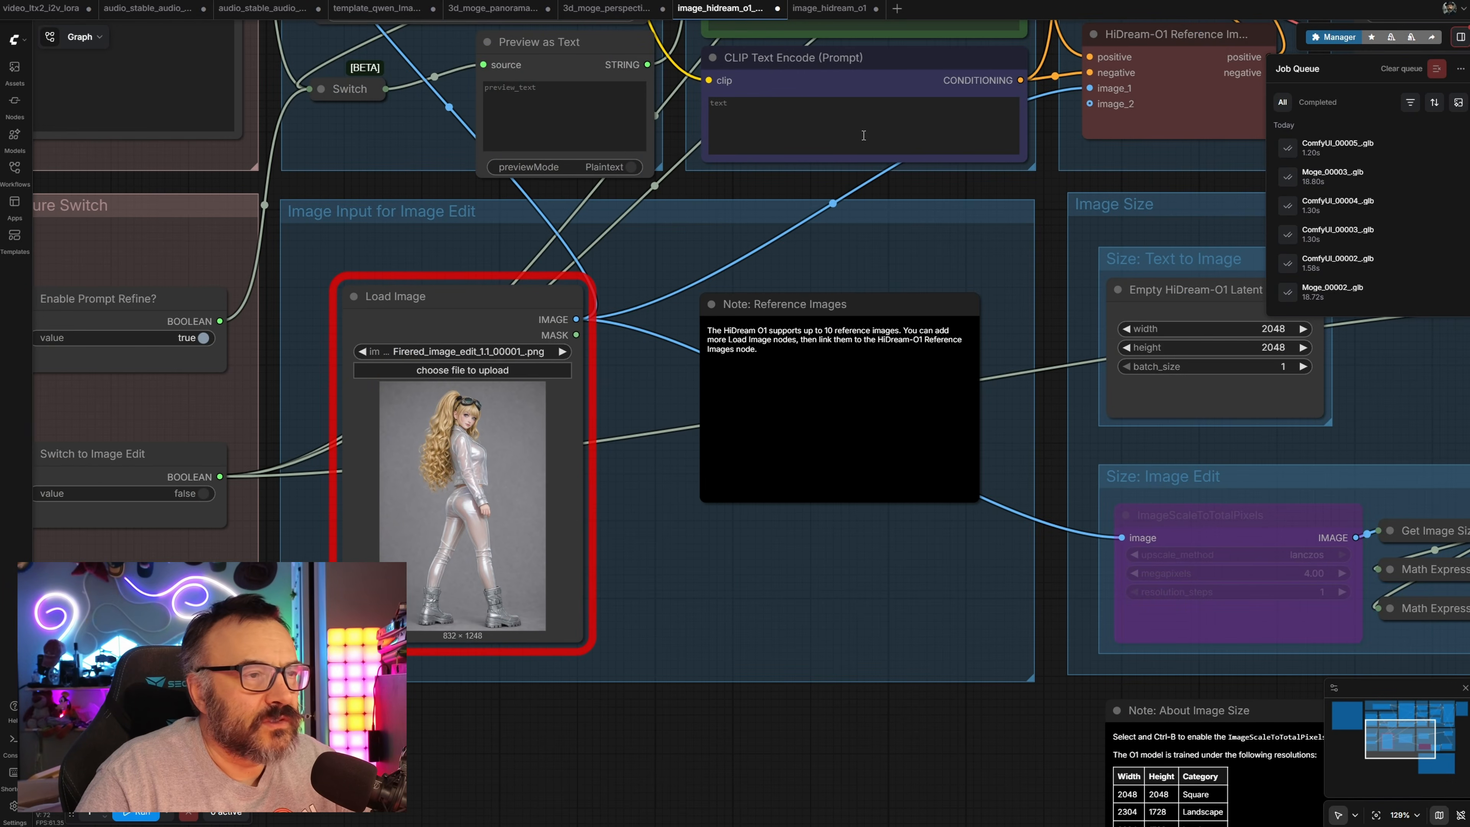
{"action": "left_click_drag", "start_coordinate": [910, 209], "coordinate": [883, 246]}
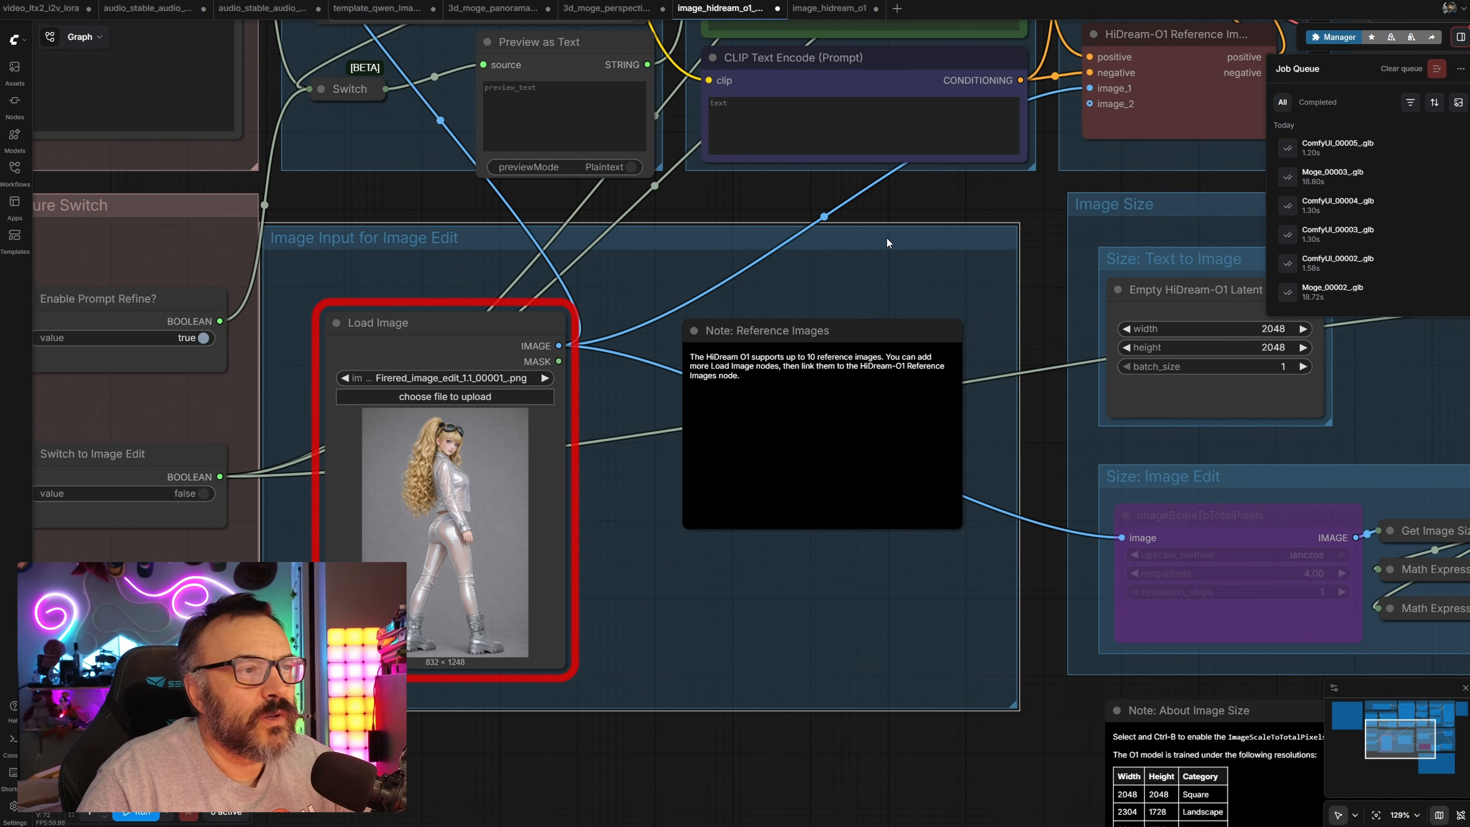
Step: Switch to the full image_hidream_o1 workflow and review its checkpoint, overall node layout and sampling section
{"action": "left_click", "coordinate": [829, 8]}
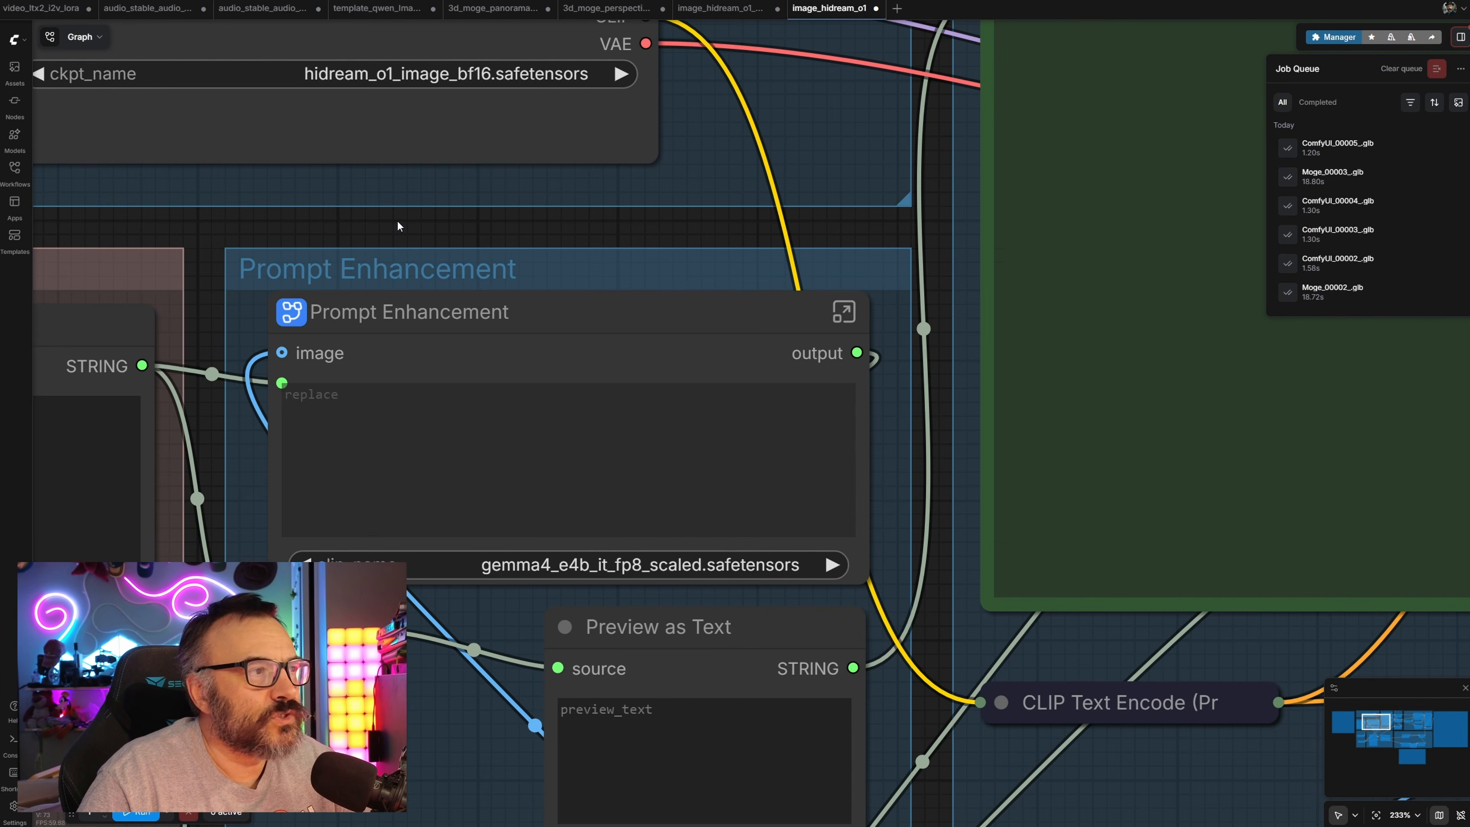
{"action": "left_click_drag", "start_coordinate": [401, 227], "coordinate": [474, 377]}
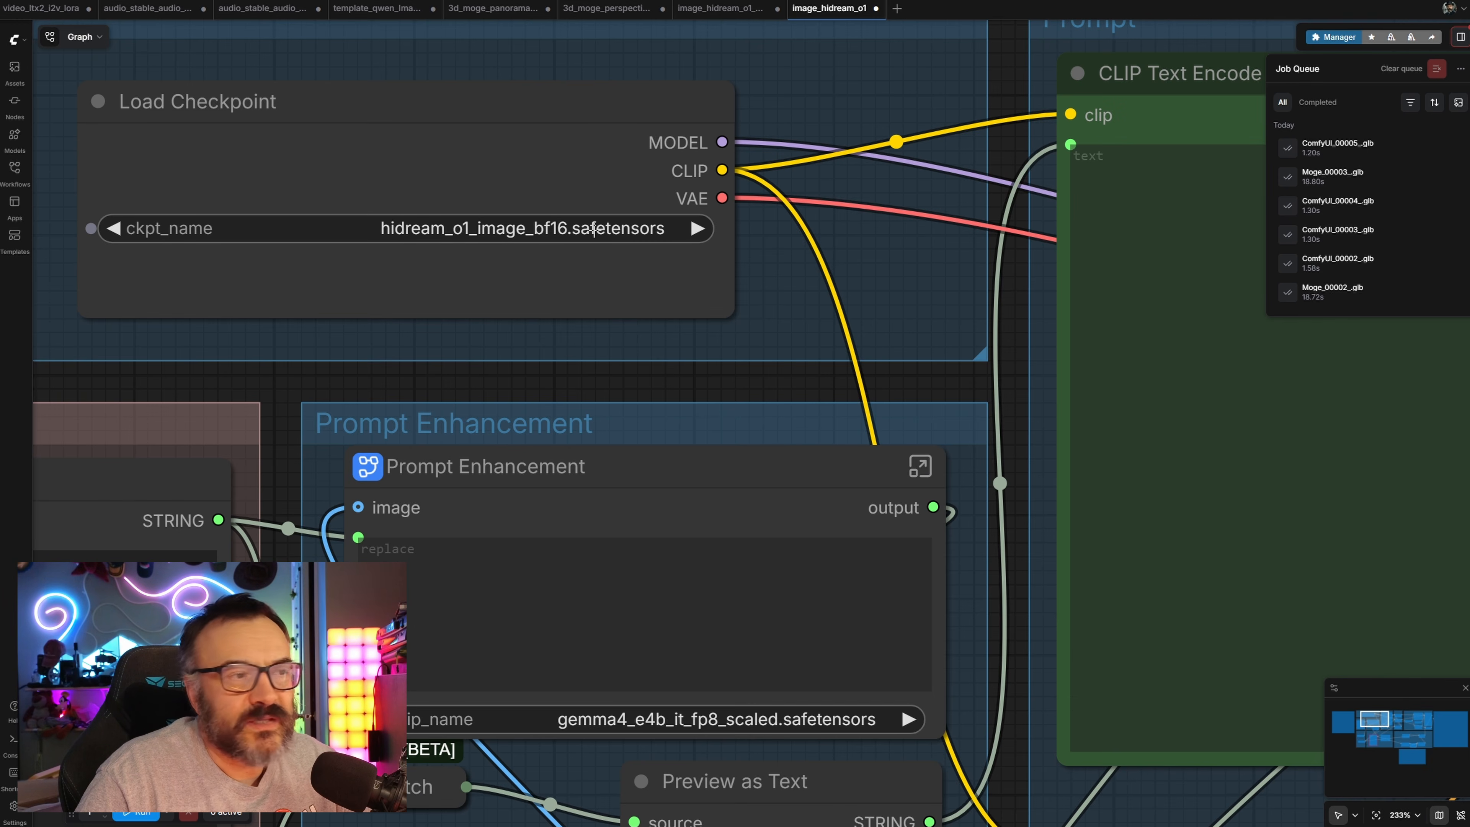
{"action": "scroll", "coordinate": [611, 228], "scroll_direction": "down", "scroll_amount": 12}
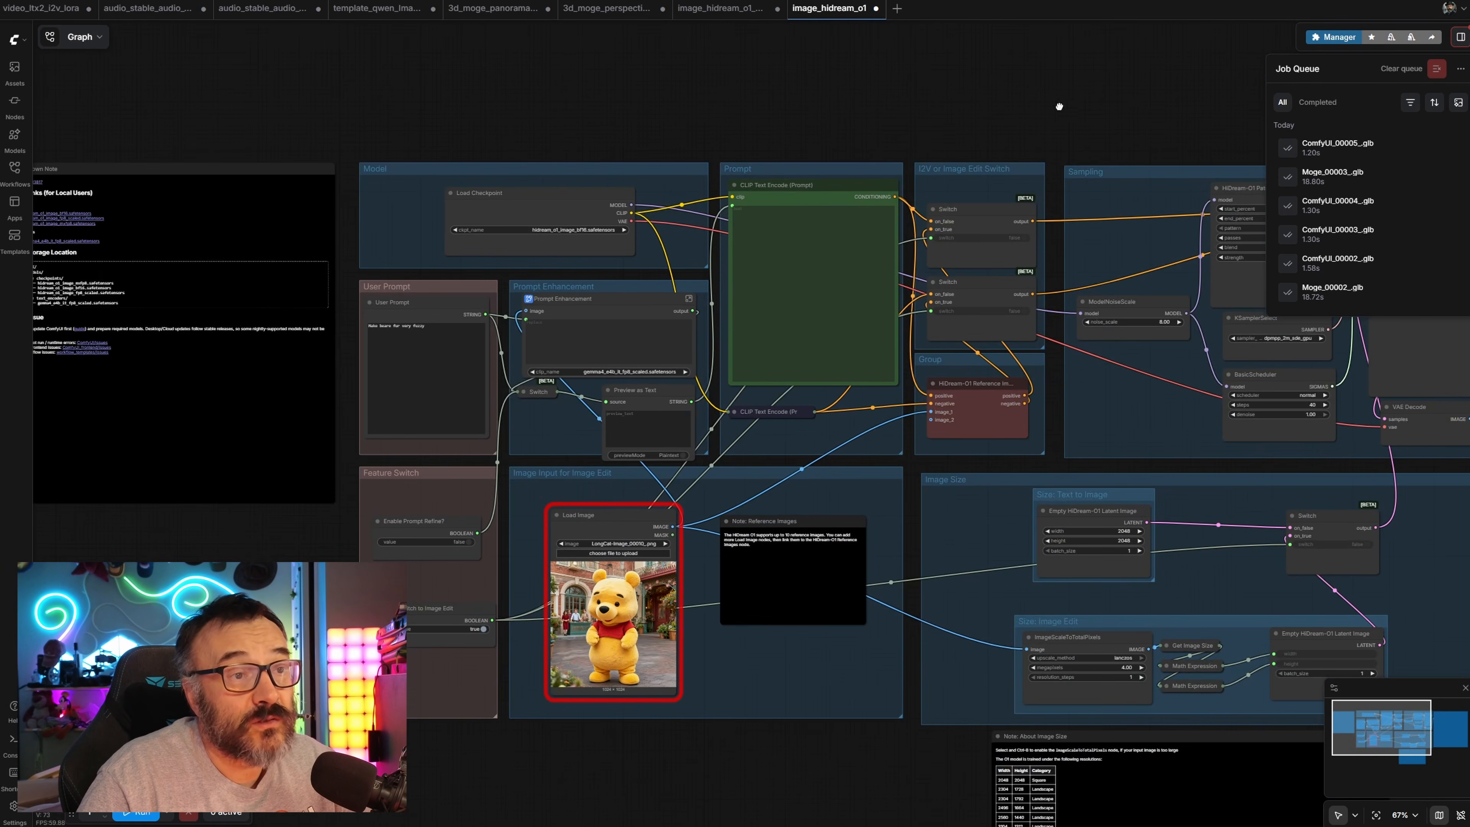
{"action": "left_click_drag", "start_coordinate": [1071, 108], "coordinate": [772, 29]}
{"action": "left_click_drag", "start_coordinate": [1271, 716], "coordinate": [619, 740]}
{"action": "left_click_drag", "start_coordinate": [735, 581], "coordinate": [779, 588]}
{"action": "left_click_drag", "start_coordinate": [621, 726], "coordinate": [999, 640]}
{"action": "scroll", "coordinate": [540, 267], "scroll_direction": "up", "scroll_amount": 7}
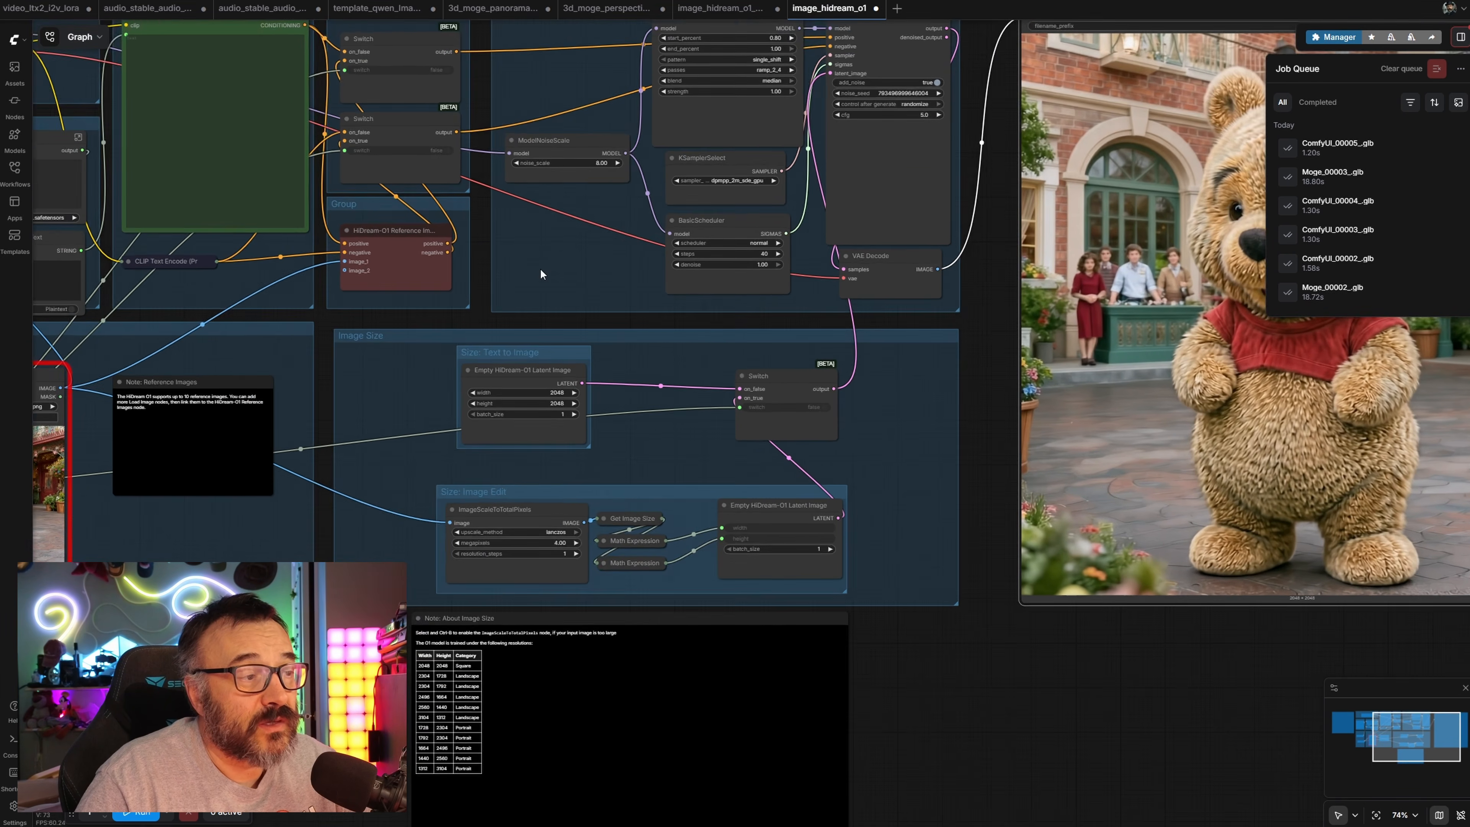
Step: Examine the Size: Image Edit scaling settings and the lower part of the generated bear image
{"action": "left_click_drag", "start_coordinate": [155, 473], "coordinate": [160, 203]}
{"action": "scroll", "coordinate": [504, 493], "scroll_direction": "up", "scroll_amount": 5}
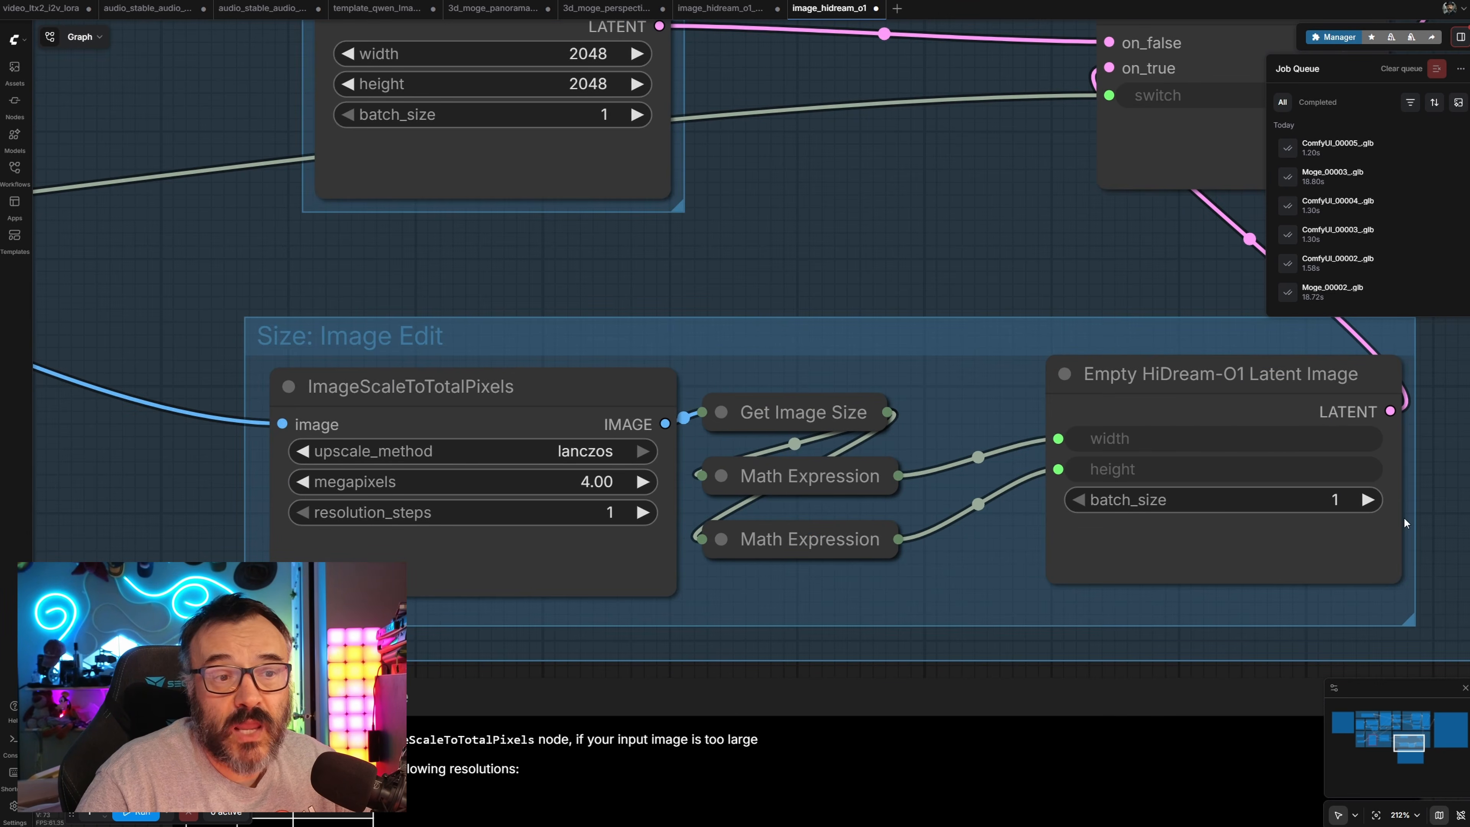
{"action": "scroll", "coordinate": [1398, 527], "scroll_direction": "down", "scroll_amount": 7}
{"action": "left_click_drag", "start_coordinate": [1444, 635], "coordinate": [315, 516]}
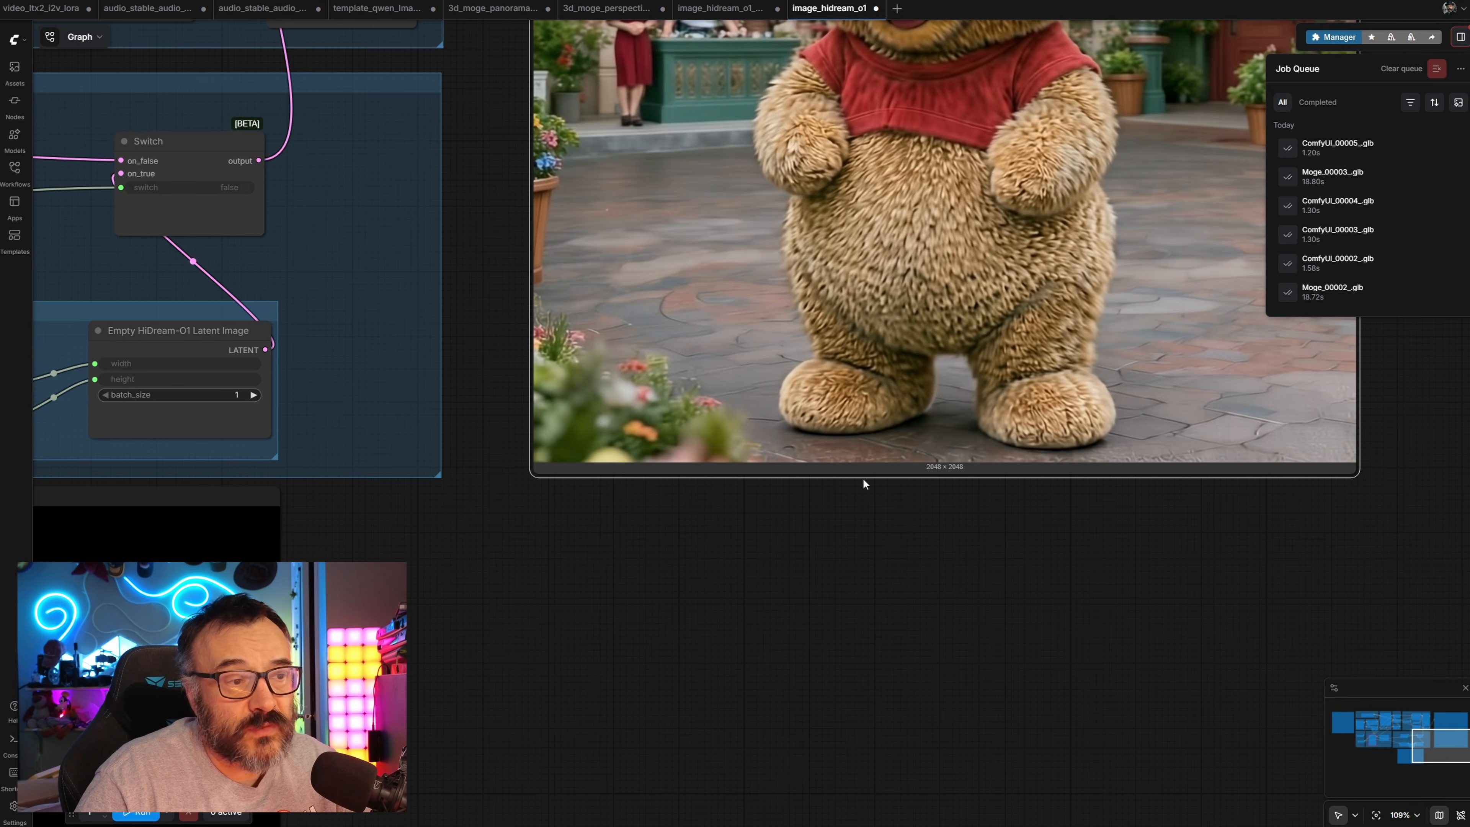
{"action": "scroll", "coordinate": [975, 474], "scroll_direction": "up", "scroll_amount": 6}
{"action": "scroll", "coordinate": [938, 499], "scroll_direction": "down", "scroll_amount": 6}
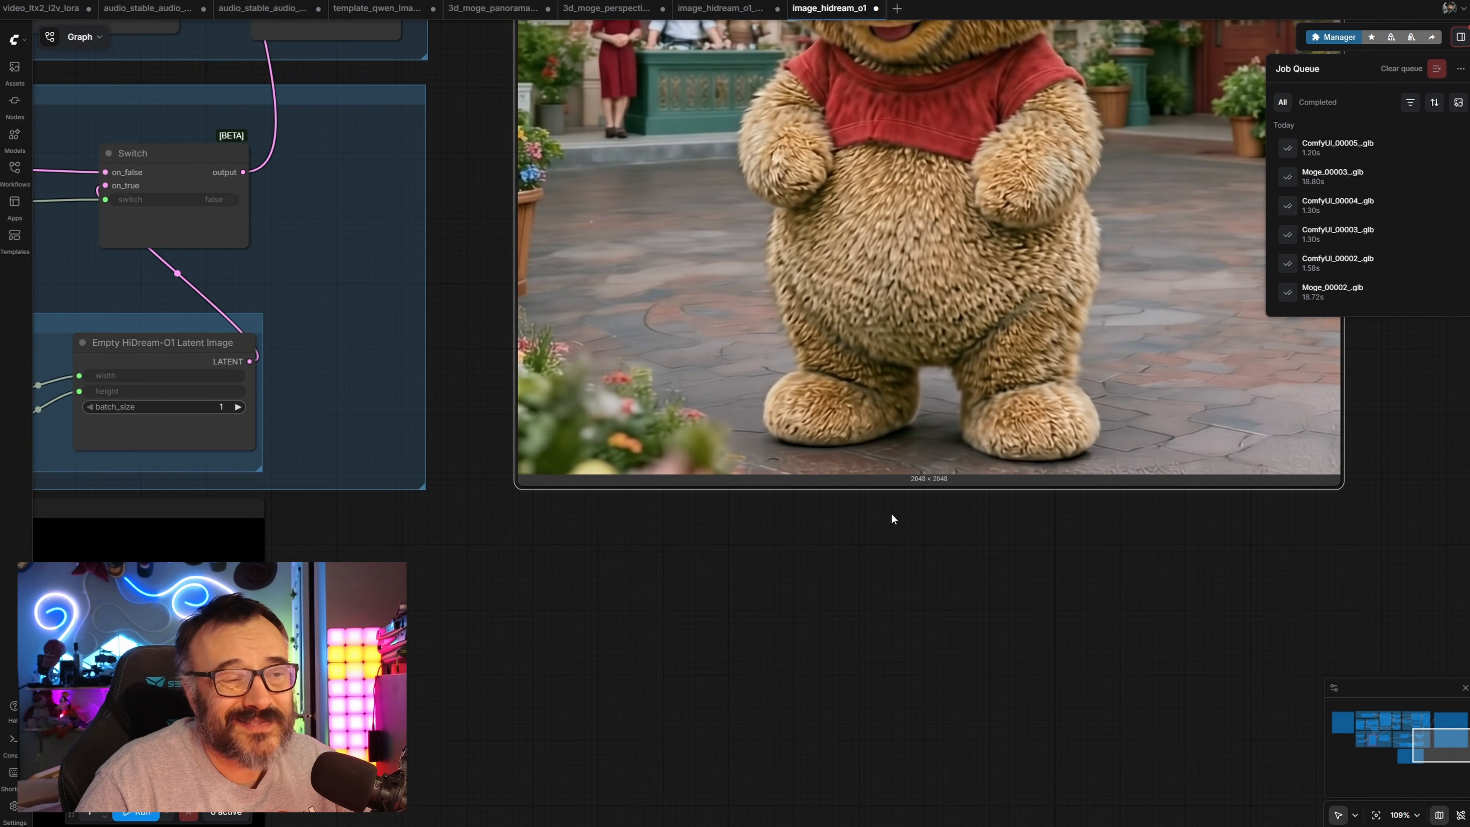
Step: Review the feature switches, the source bear image and the user prompt of the full HiDream O1 workflow
{"action": "left_click_drag", "start_coordinate": [752, 605], "coordinate": [1469, 616]}
{"action": "left_click_drag", "start_coordinate": [388, 639], "coordinate": [997, 664]}
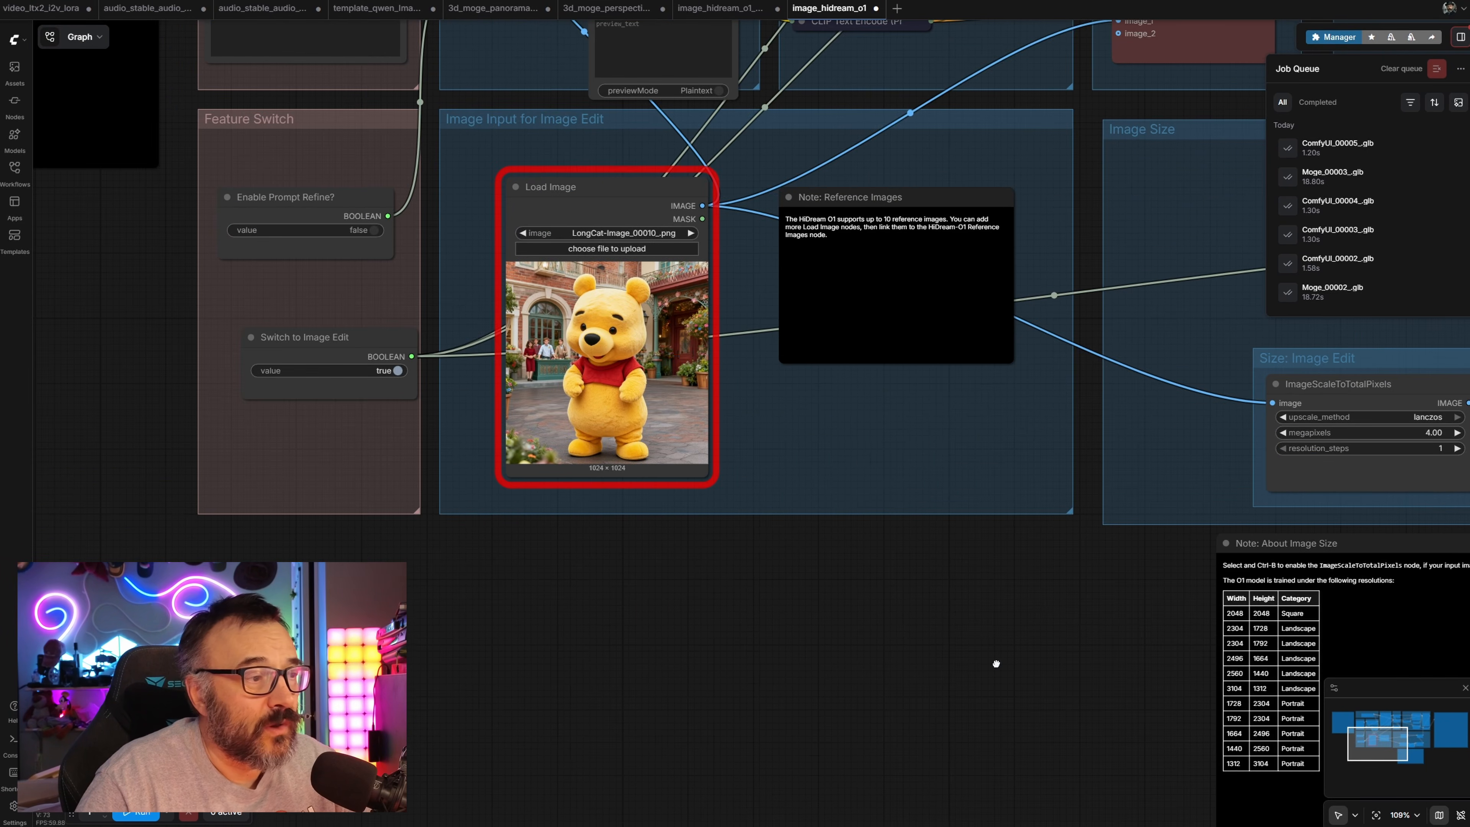
{"action": "scroll", "coordinate": [645, 446], "scroll_direction": "up", "scroll_amount": 8}
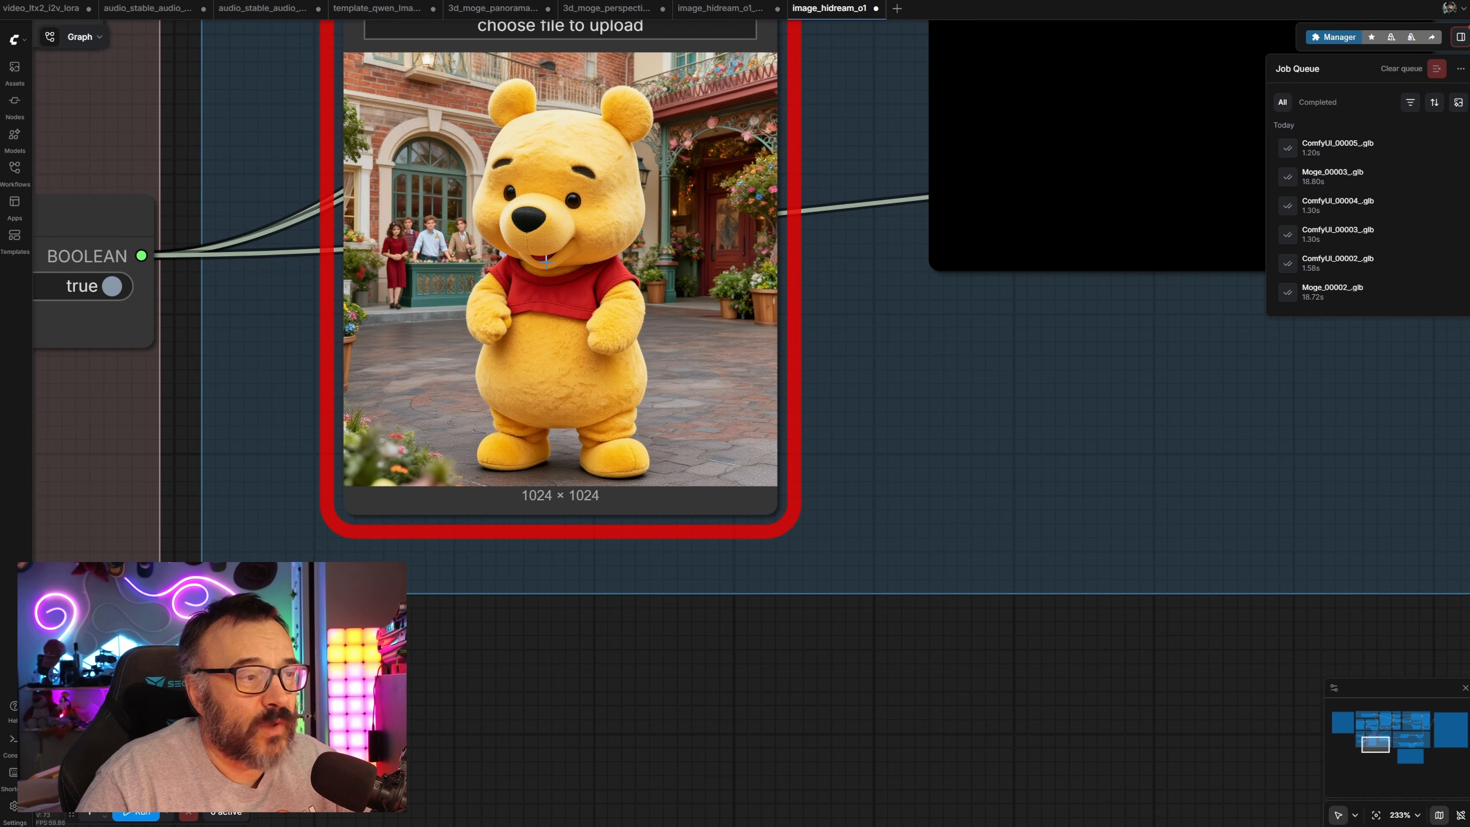
{"action": "left_click_drag", "start_coordinate": [765, 593], "coordinate": [771, 802]}
{"action": "left_click_drag", "start_coordinate": [266, 324], "coordinate": [848, 543]}
{"action": "scroll", "coordinate": [341, 424], "scroll_direction": "down", "scroll_amount": 4}
{"action": "left_click_drag", "start_coordinate": [240, 105], "coordinate": [108, 579]}
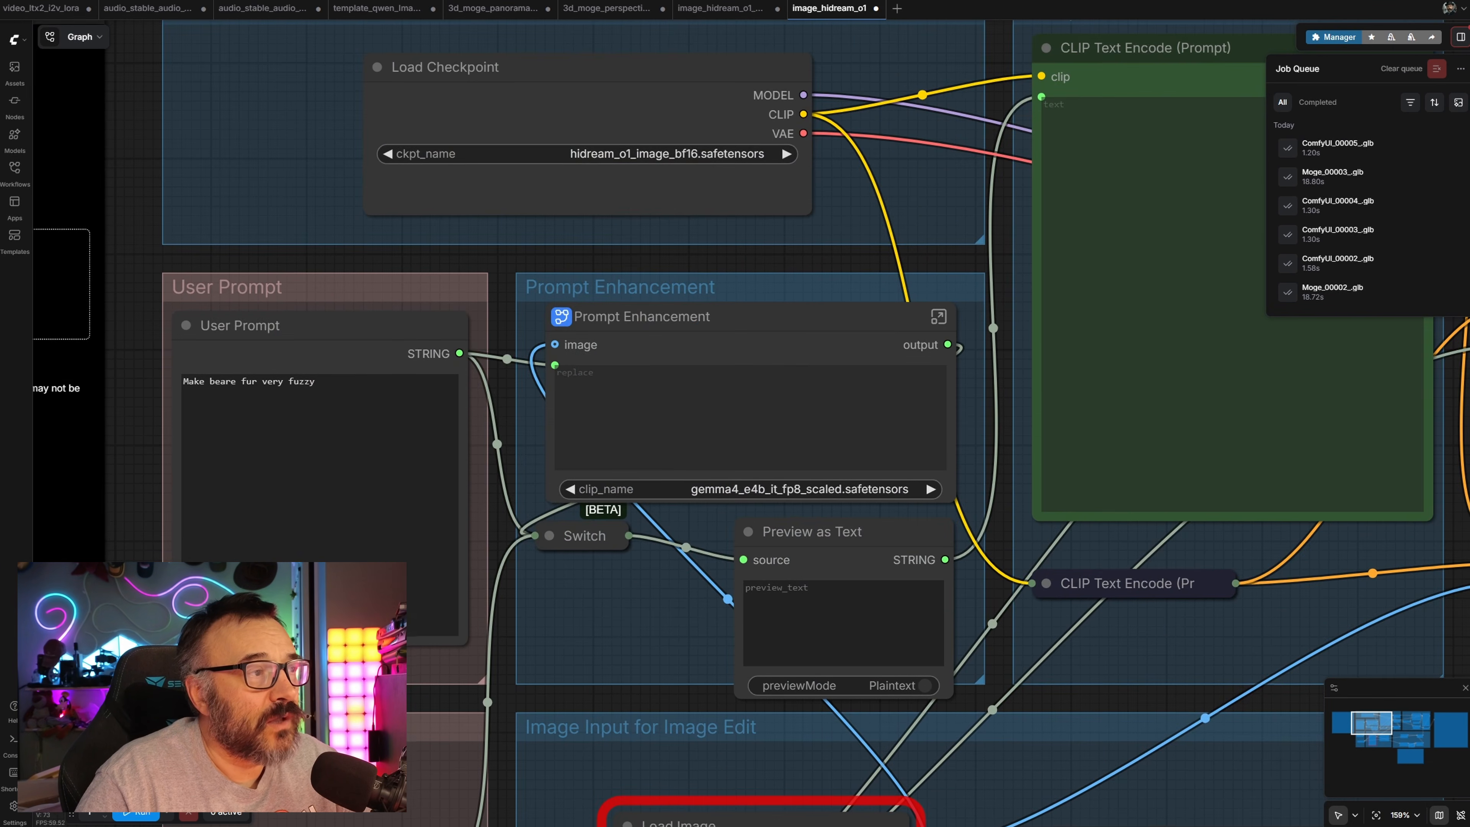
Step: Look over the full HiDream O1 graph and view the complete generated bear image in the save node
{"action": "scroll", "coordinate": [358, 392], "scroll_direction": "down", "scroll_amount": 5}
{"action": "scroll", "coordinate": [358, 392], "scroll_direction": "down", "scroll_amount": 2}
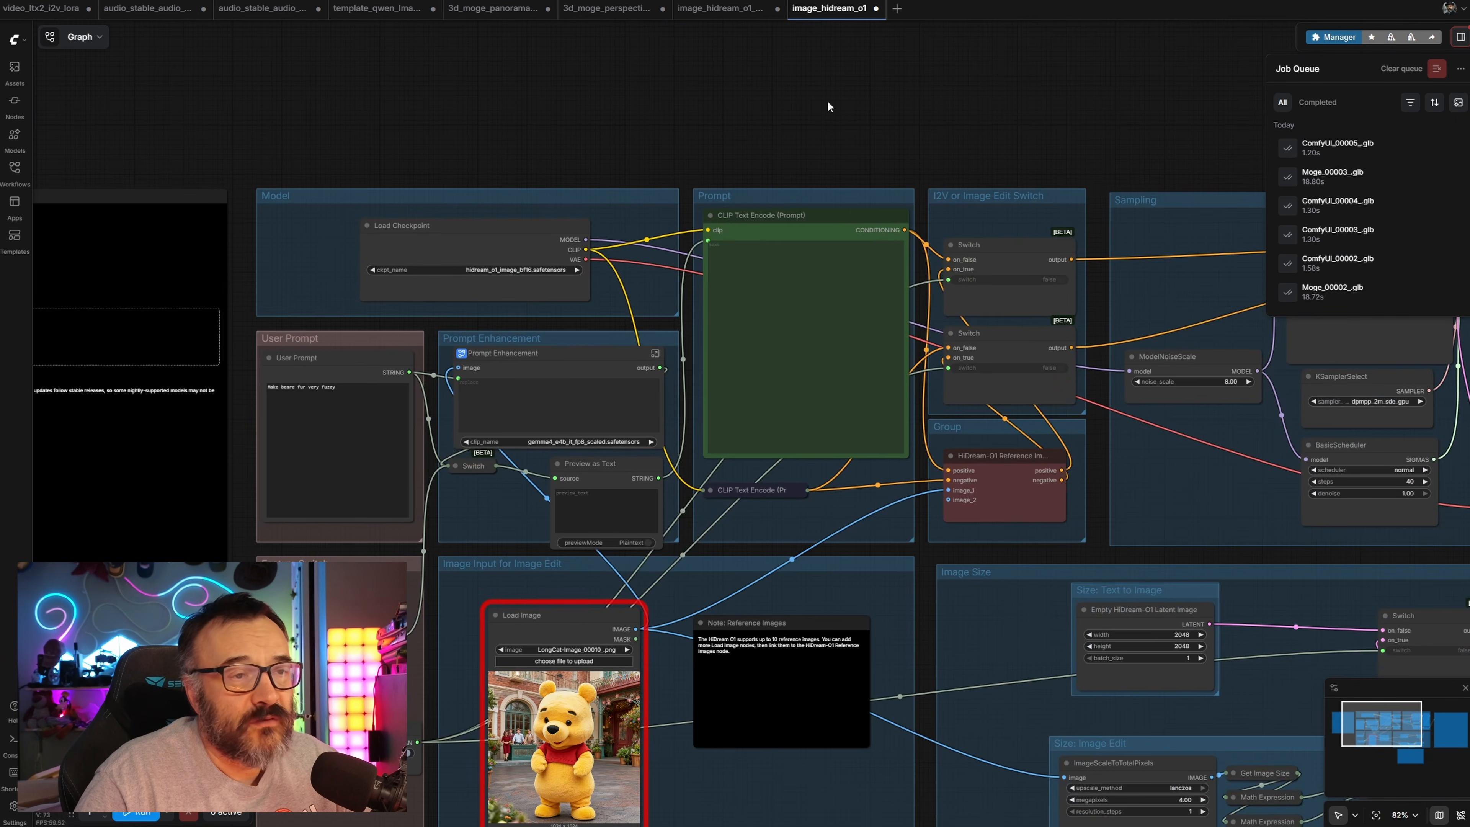
{"action": "left_click_drag", "start_coordinate": [1011, 128], "coordinate": [165, 23]}
{"action": "left_click_drag", "start_coordinate": [1115, 313], "coordinate": [872, 220]}
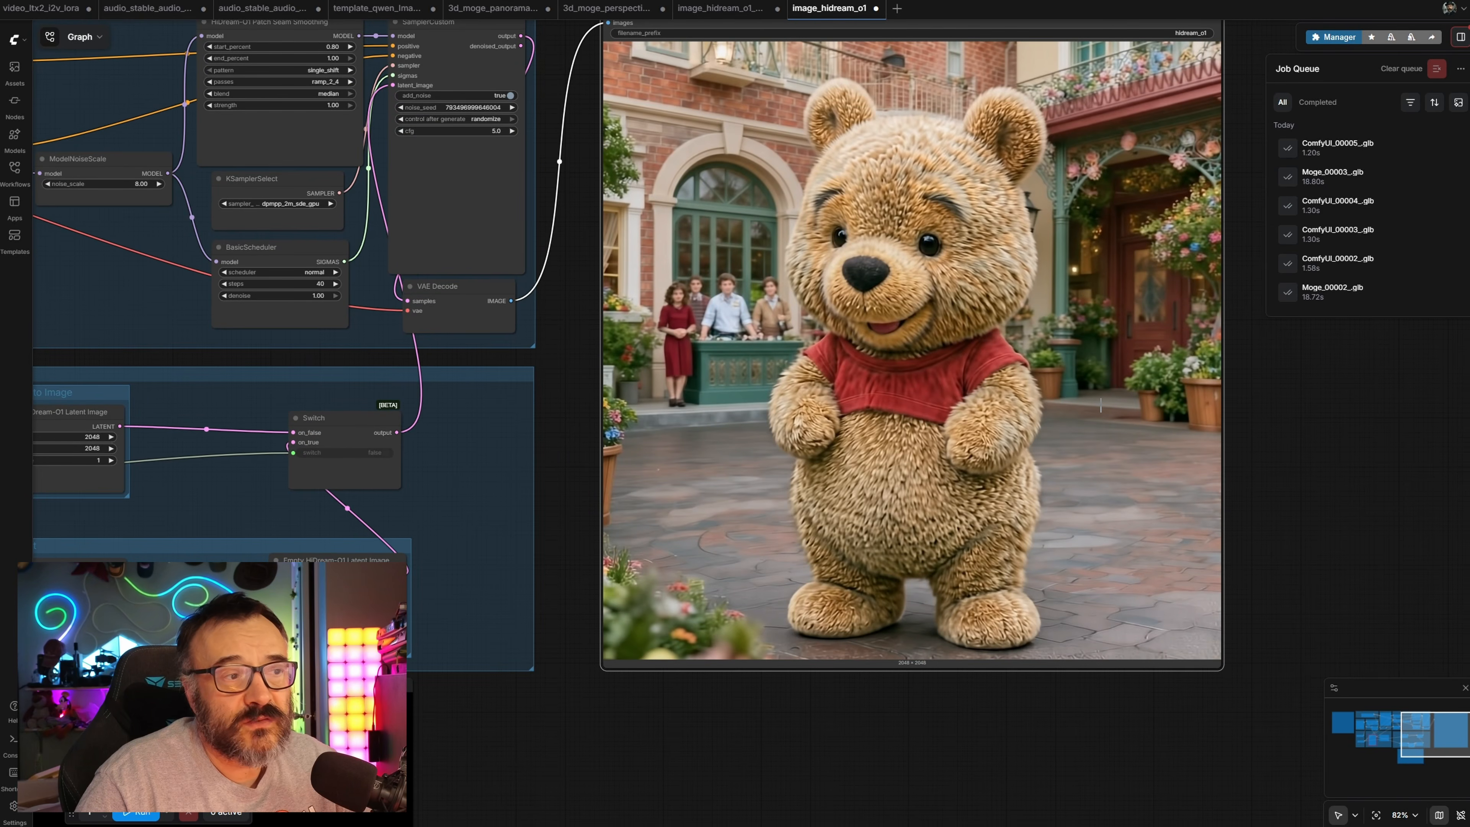
Step: Compare the generated bear with the source image and look over the Sampling and Image Size groups of the HiDream O1 workflow
{"action": "scroll", "coordinate": [1057, 421], "scroll_direction": "down", "scroll_amount": 4}
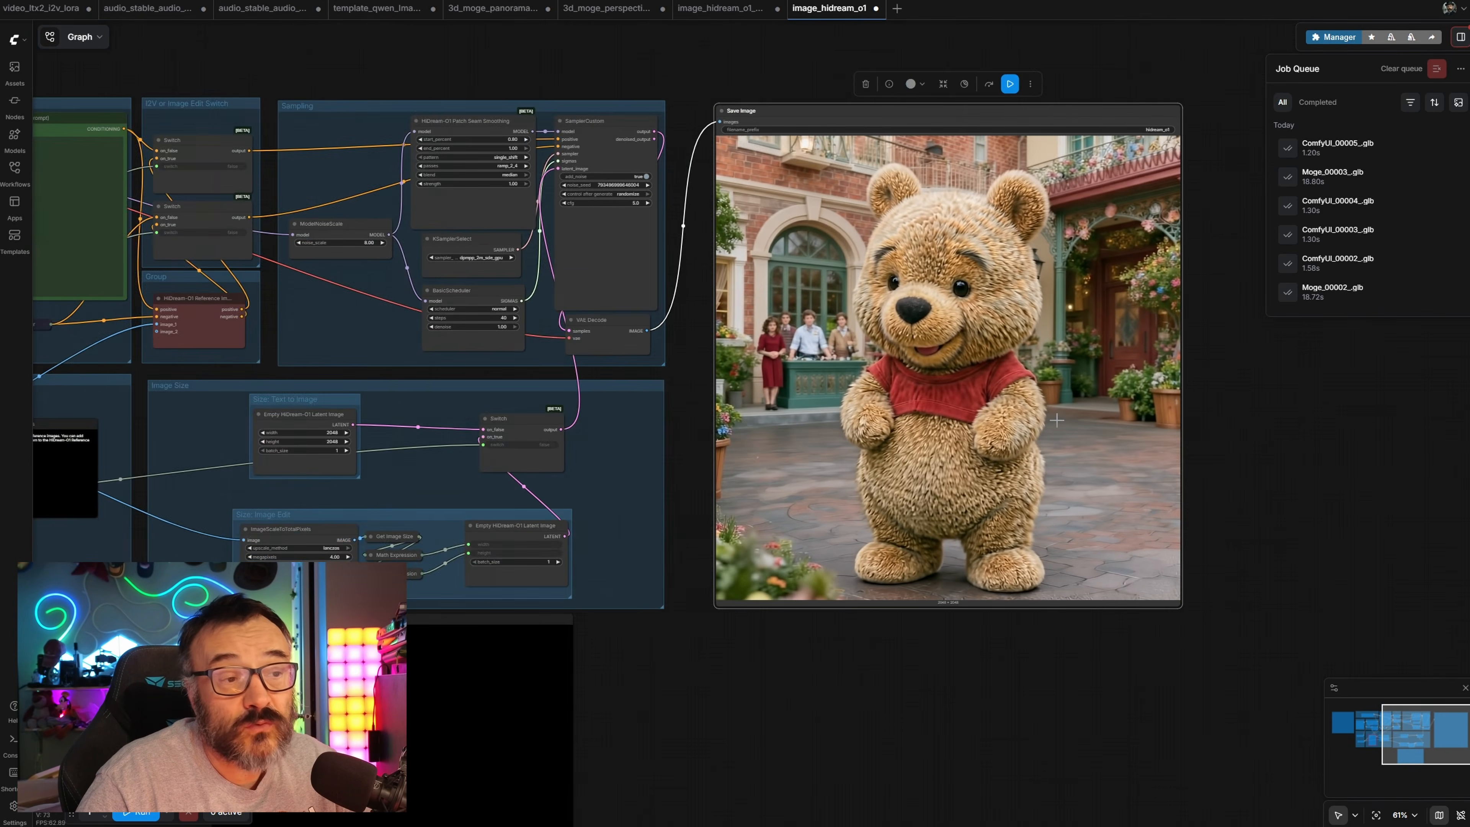
{"action": "left_click_drag", "start_coordinate": [808, 665], "coordinate": [1030, 650]}
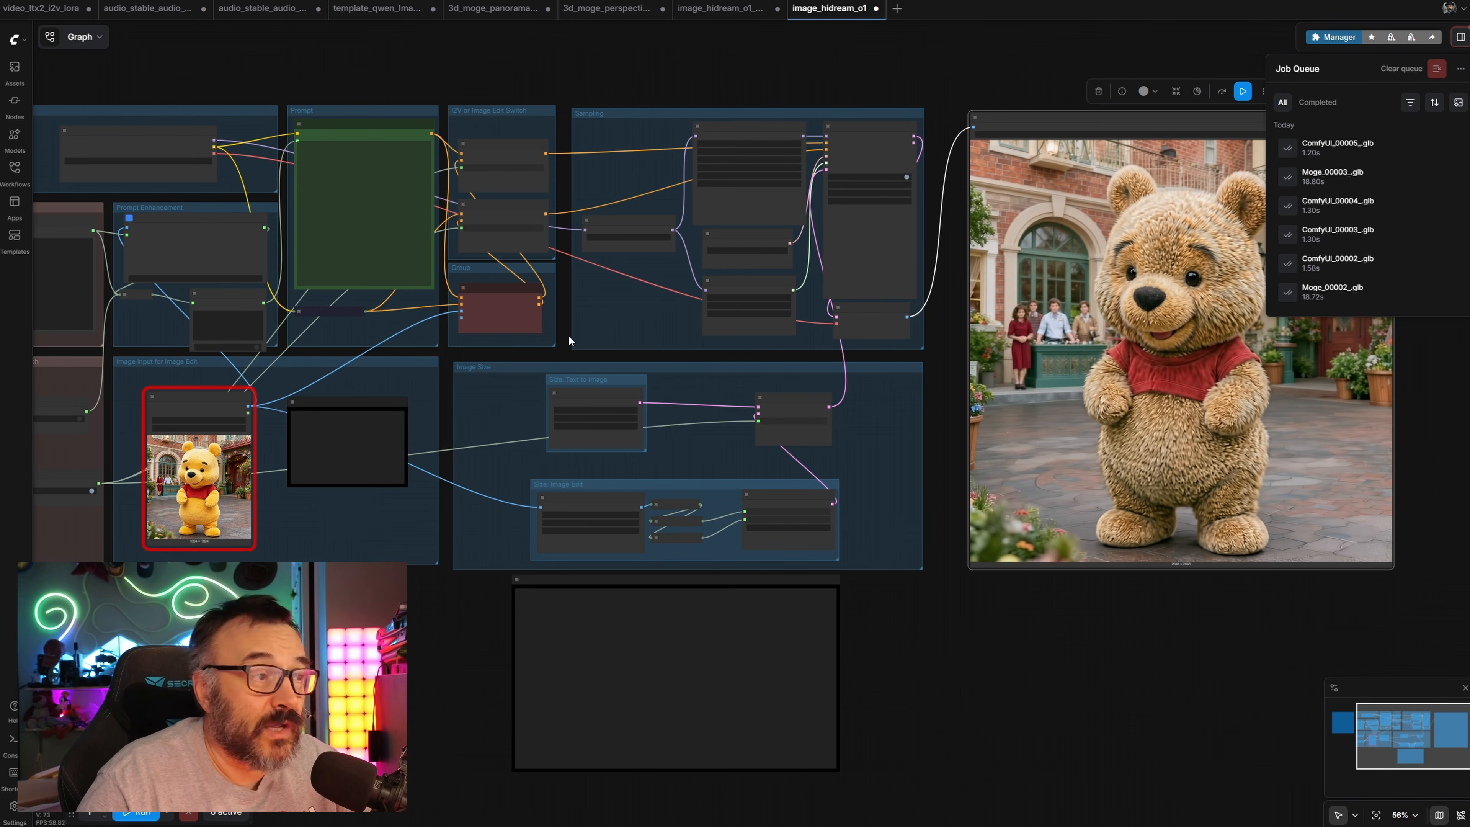
{"action": "left_click_drag", "start_coordinate": [719, 61], "coordinate": [558, 63]}
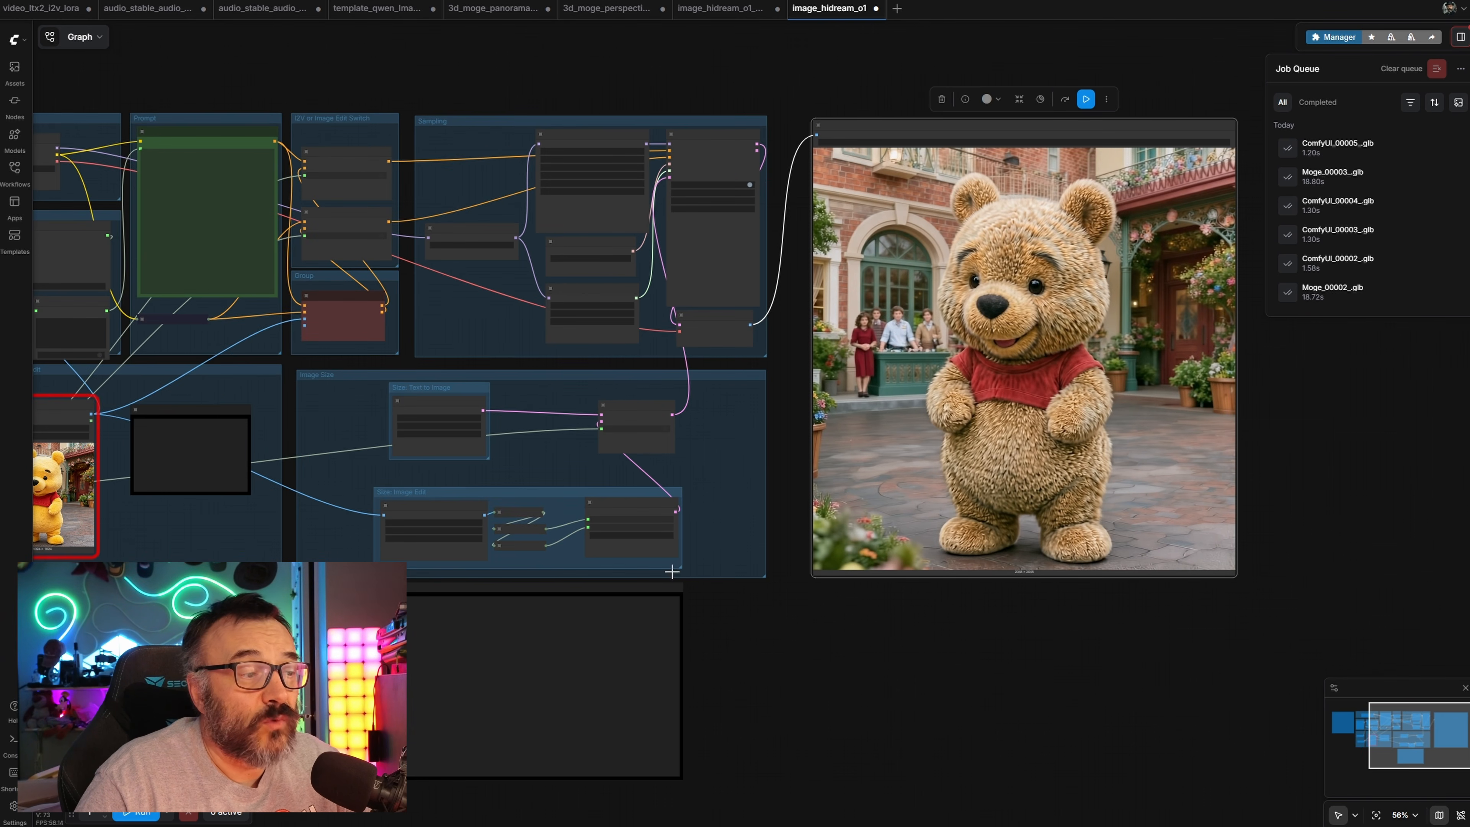
{"action": "scroll", "coordinate": [776, 476], "scroll_direction": "up", "scroll_amount": 3}
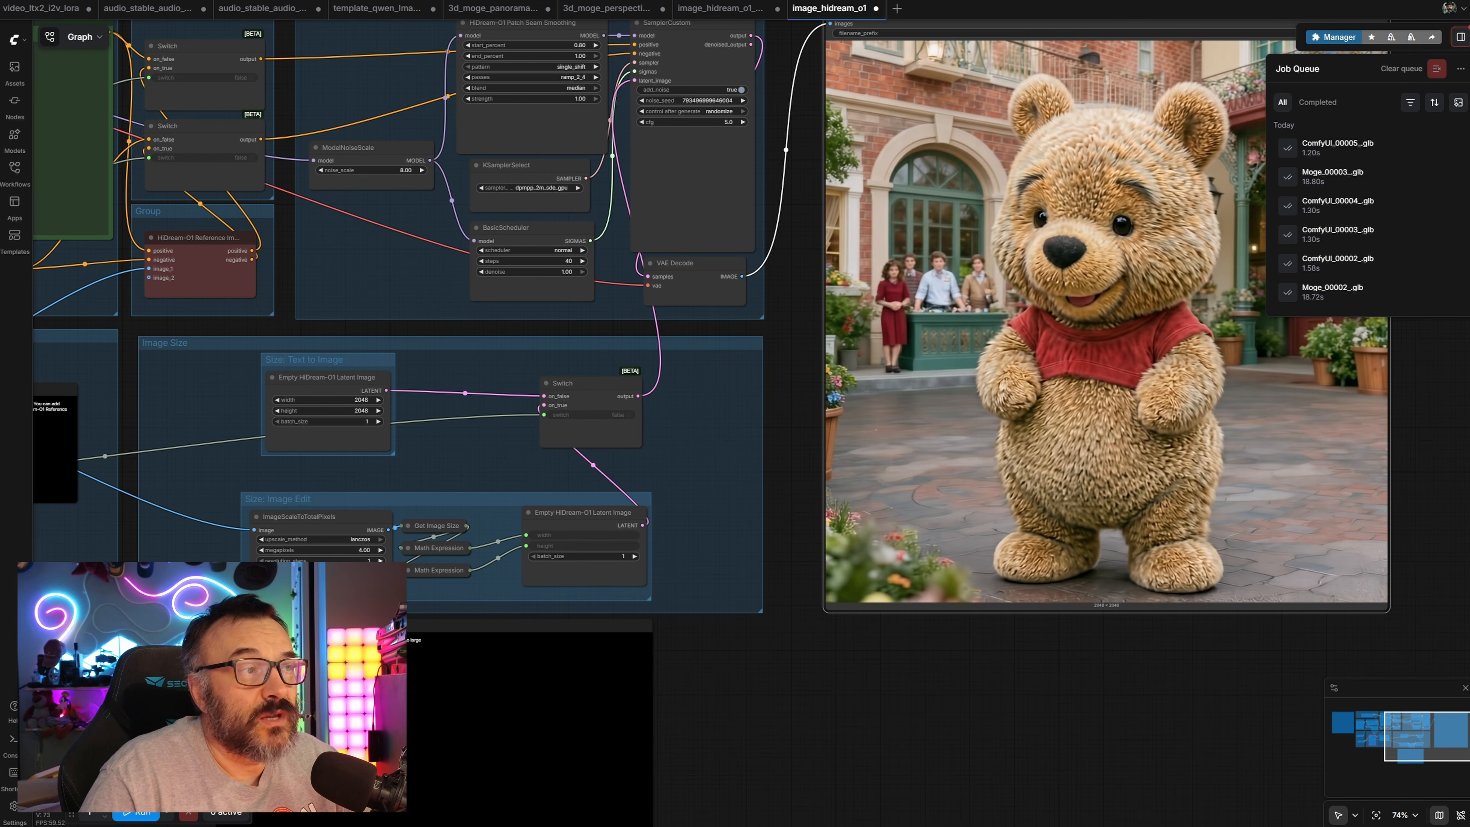
{"action": "mouse_move", "coordinate": [805, 300]}
{"action": "left_mouse_down"}
{"action": "mouse_move", "coordinate": [952, 361]}
{"action": "mouse_move", "coordinate": [850, 303]}
{"action": "mouse_move", "coordinate": [823, 306]}
{"action": "left_mouse_up"}
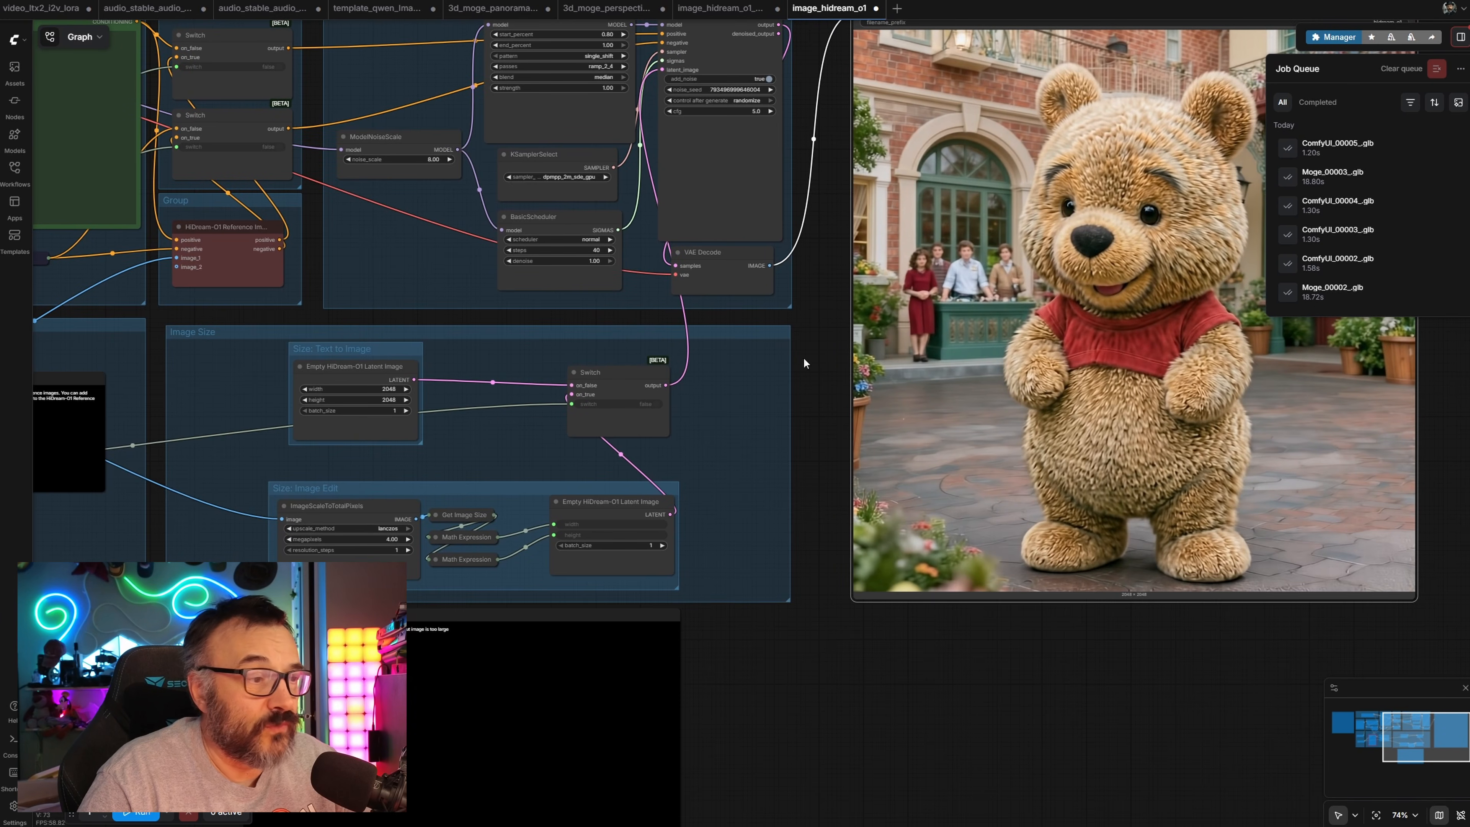
{"action": "scroll", "coordinate": [764, 512], "scroll_direction": "down", "scroll_amount": 5}
{"action": "left_click_drag", "start_coordinate": [808, 639], "coordinate": [992, 649]}
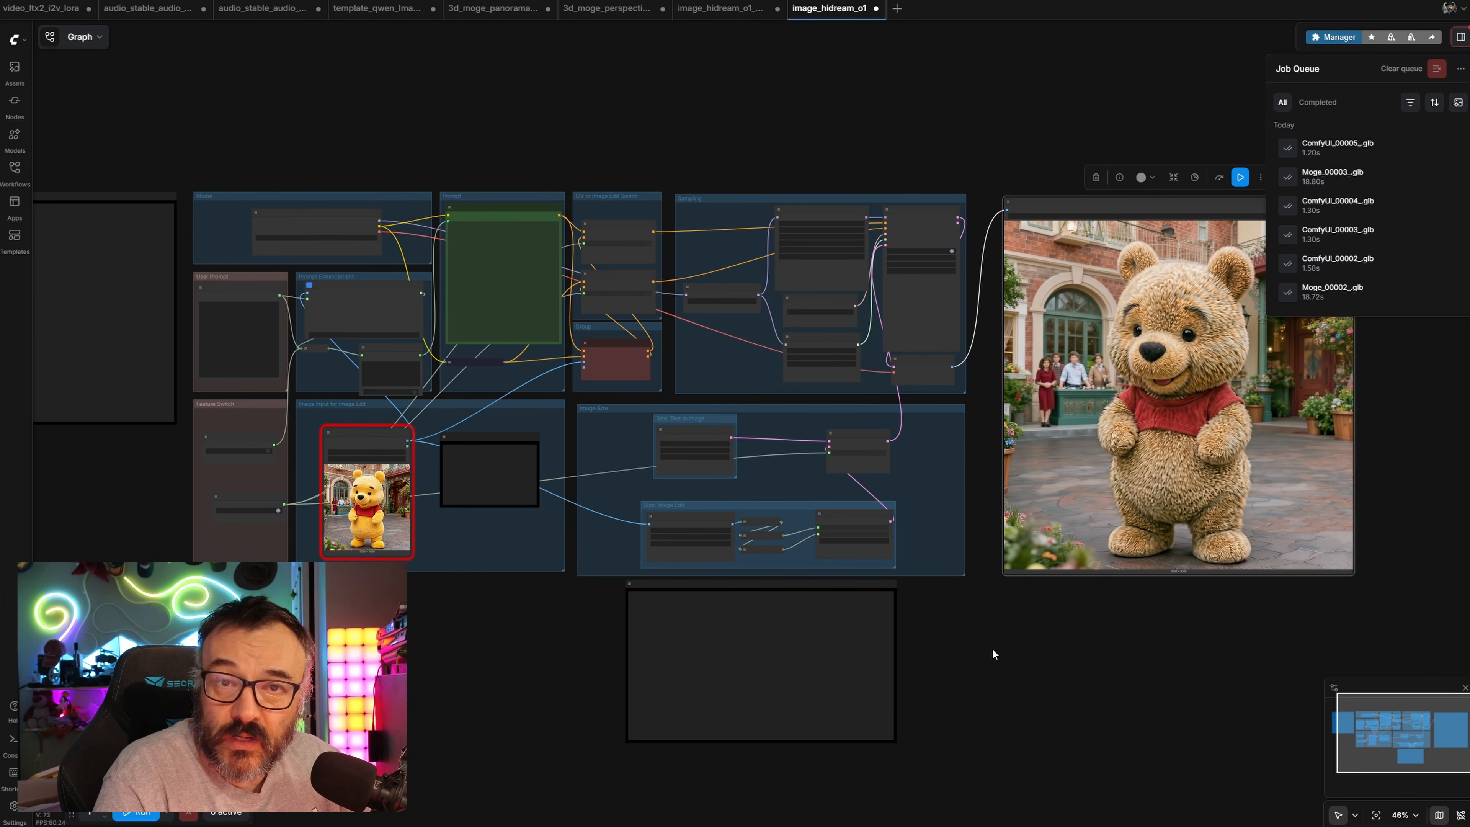